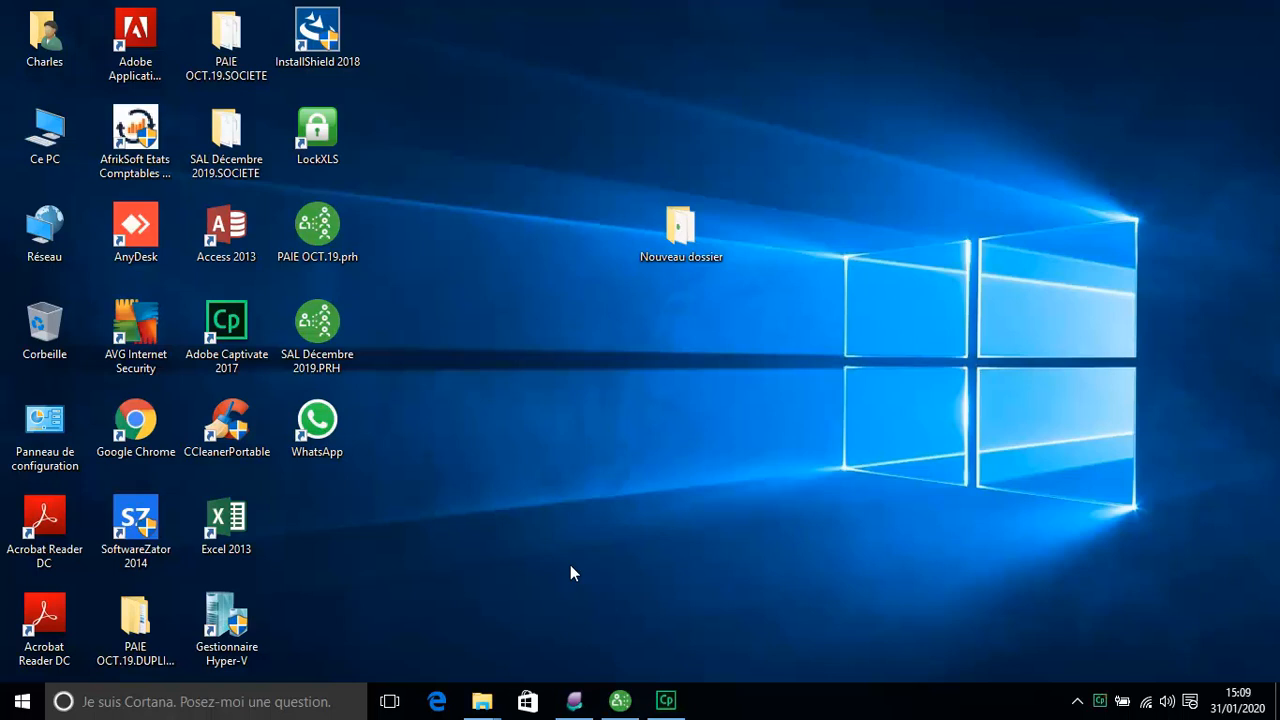
# Step: Look at the payroll files open in Sage Paie and Sage Paie & RH, ending back in Sage Paie
pyautogui.click(574, 703)
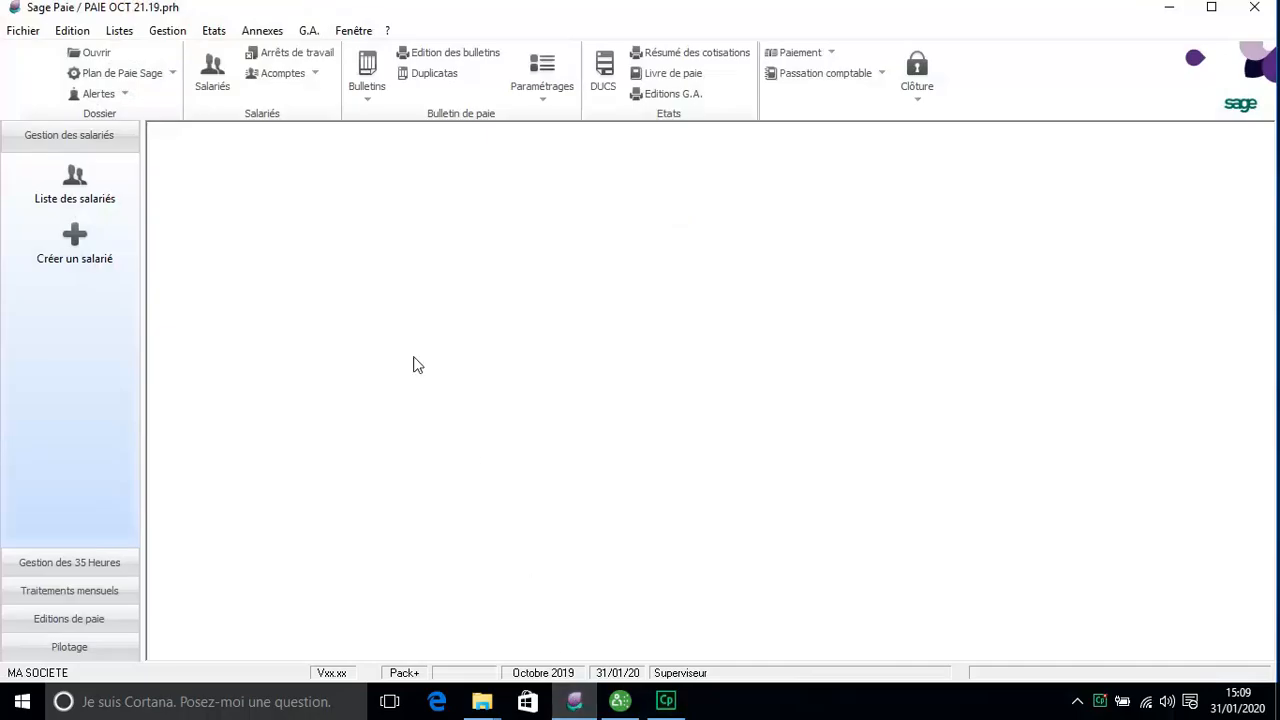
pyautogui.click(620, 703)
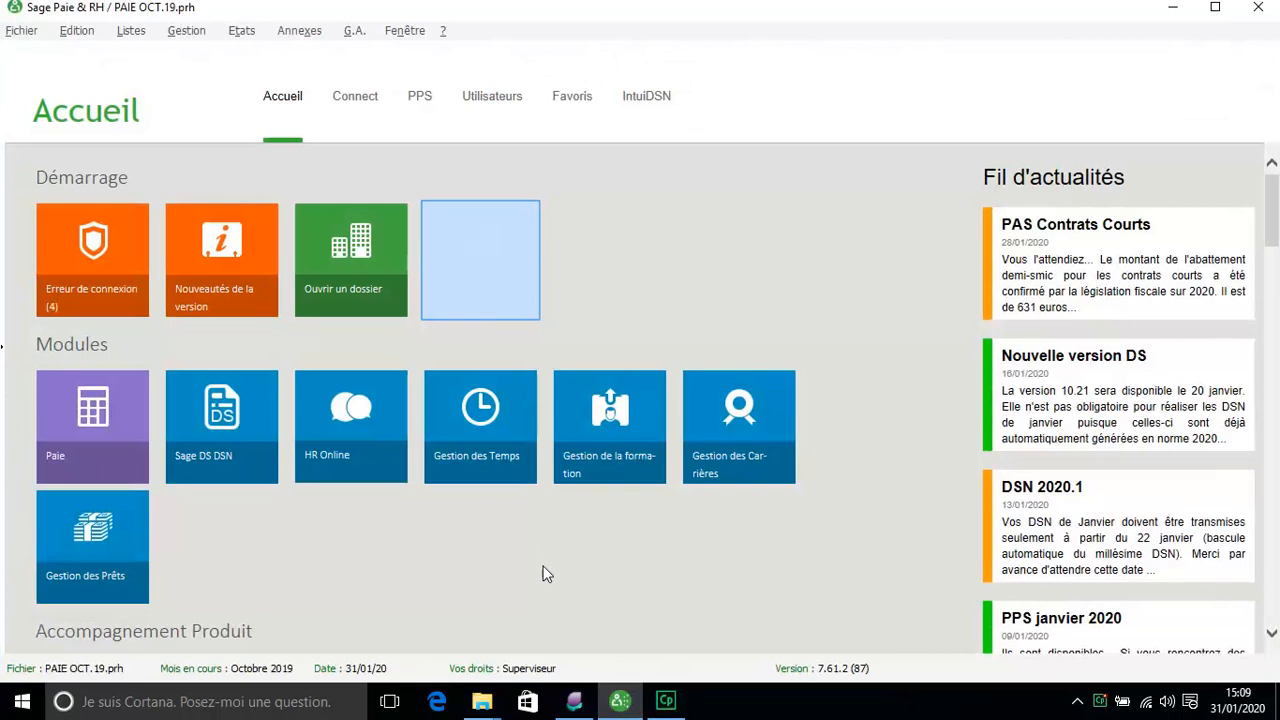
pyautogui.click(574, 703)
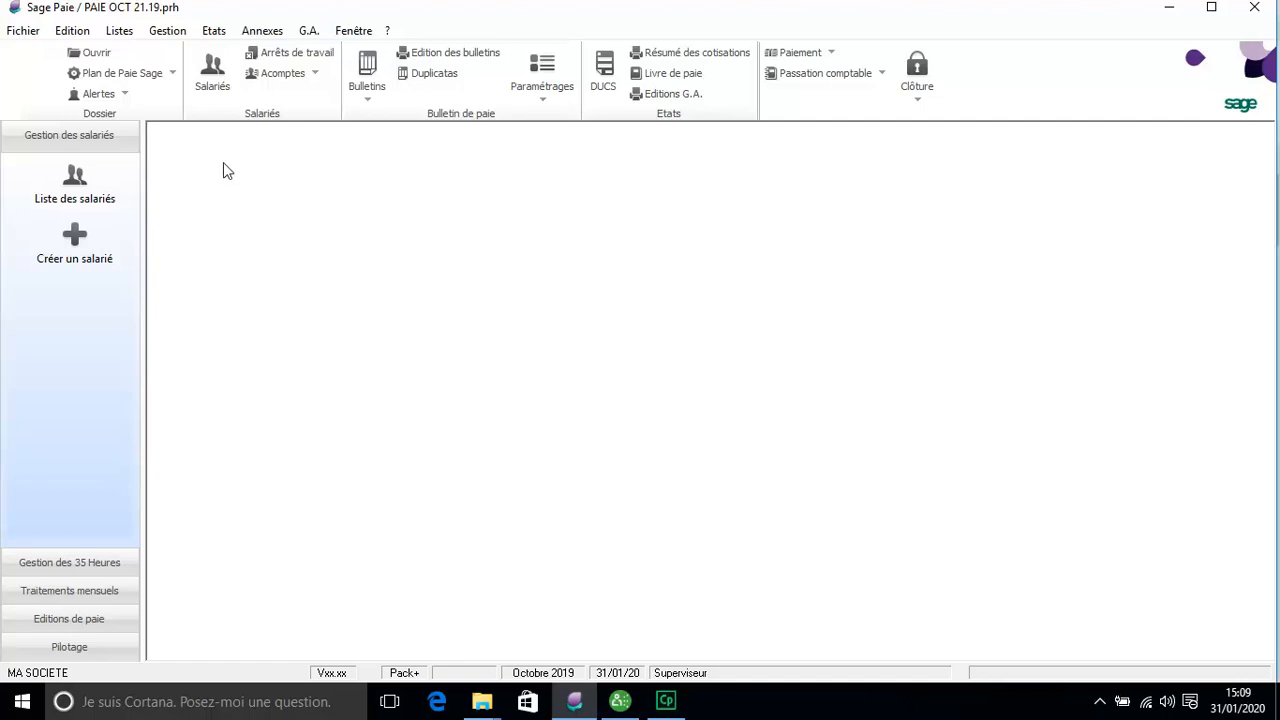
# Step: View the layout of payslip template BUL00001 from the payslip and report template list, and close both windows
pyautogui.click(23, 32)
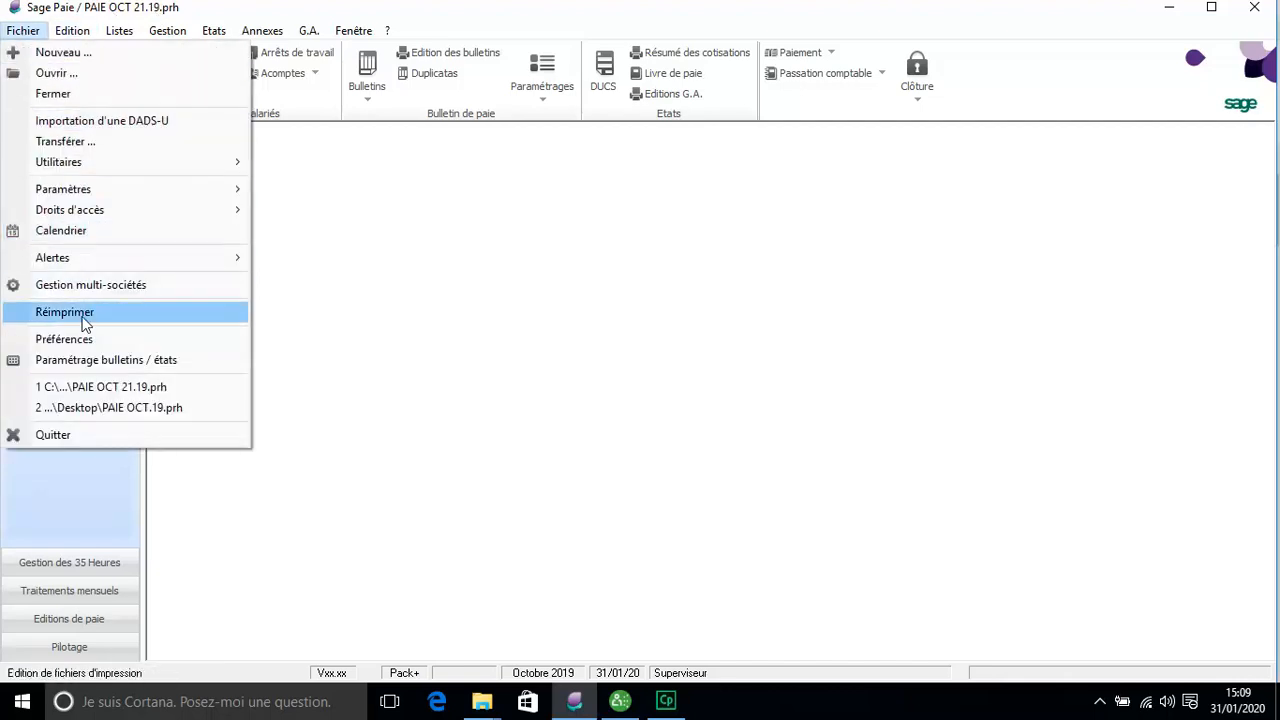
pyautogui.click(94, 361)
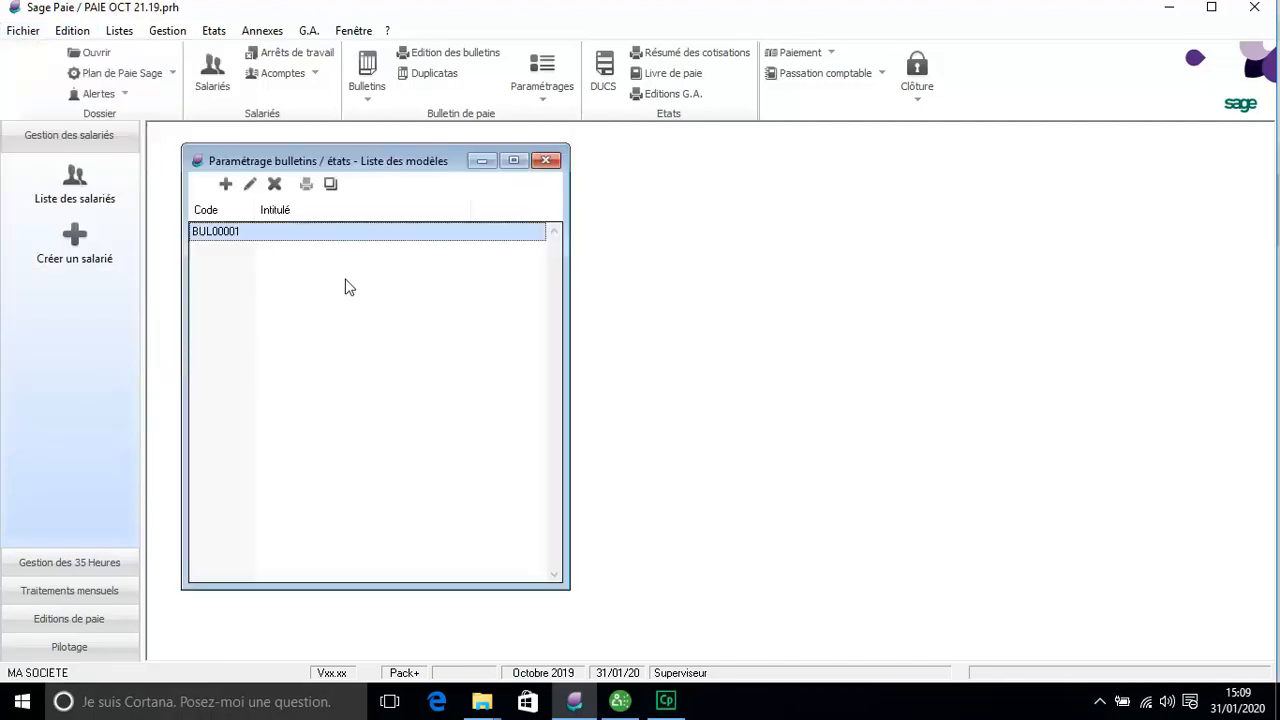
pyautogui.doubleClick(280, 241)
pyautogui.click(725, 182)
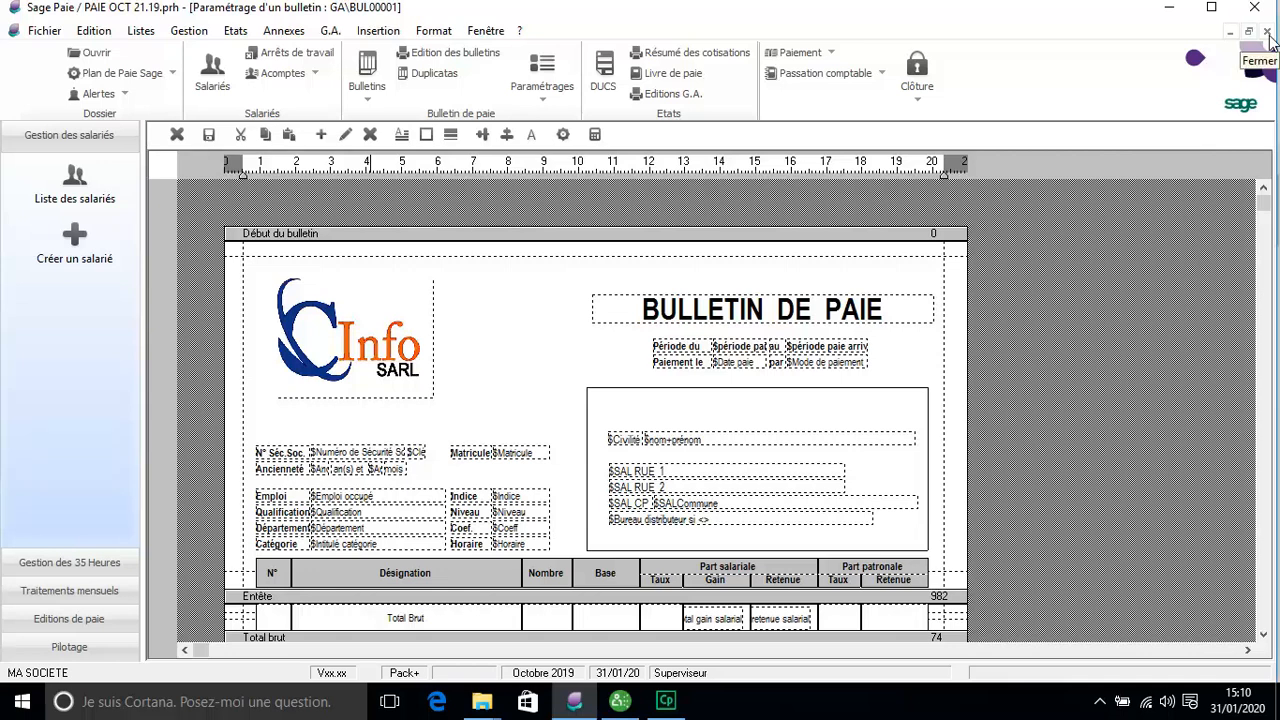
pyautogui.click(1267, 34)
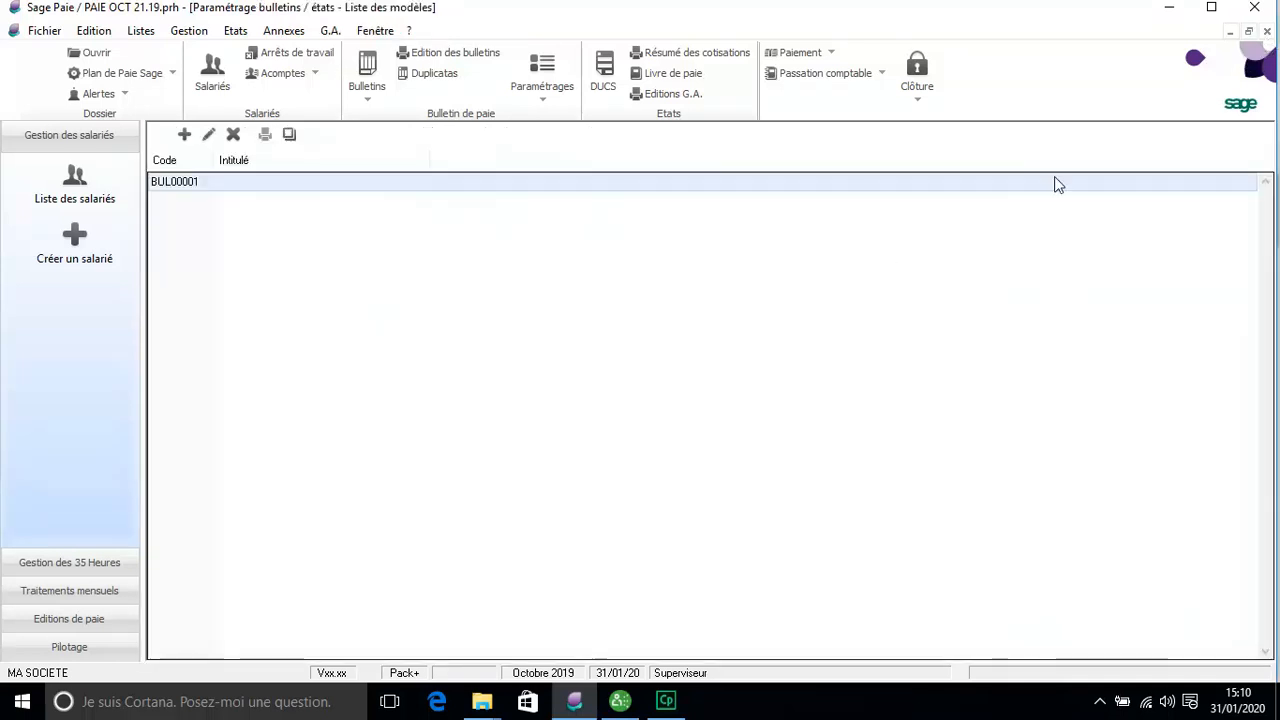
pyautogui.click(1267, 34)
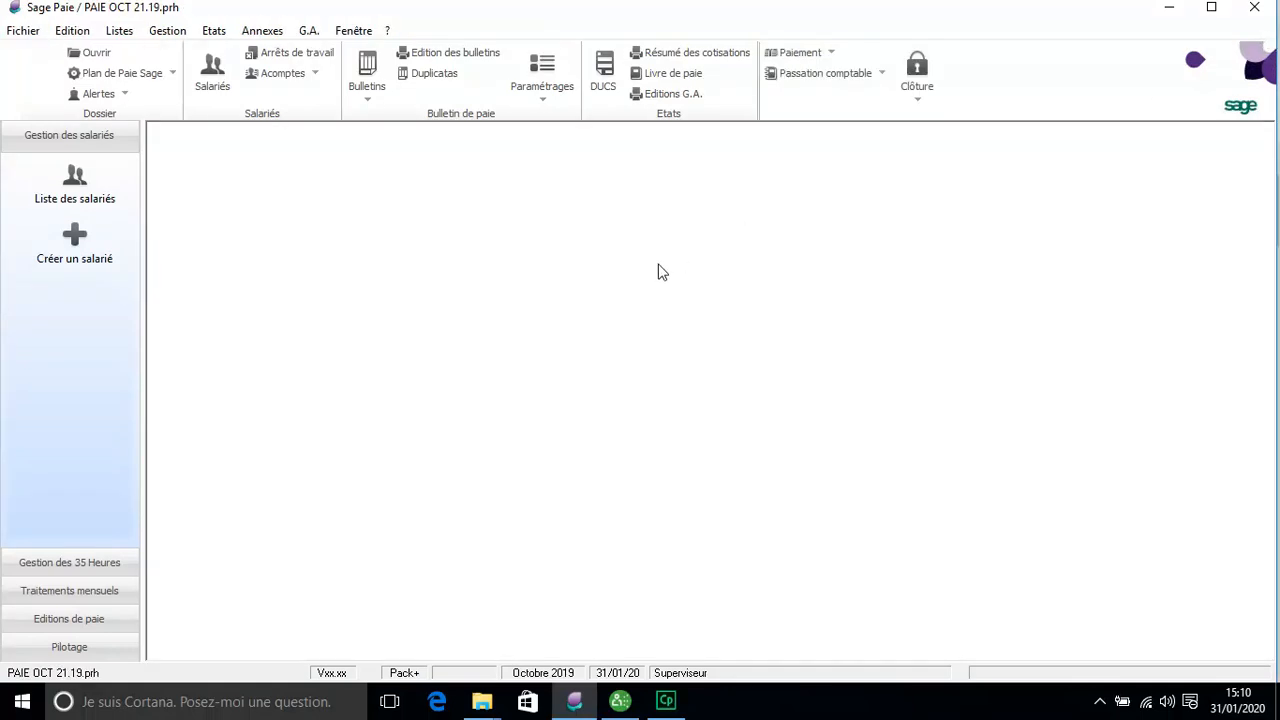
# Step: Switch to Sage Paie & RH and open its list of payslip and report templates
pyautogui.click(621, 703)
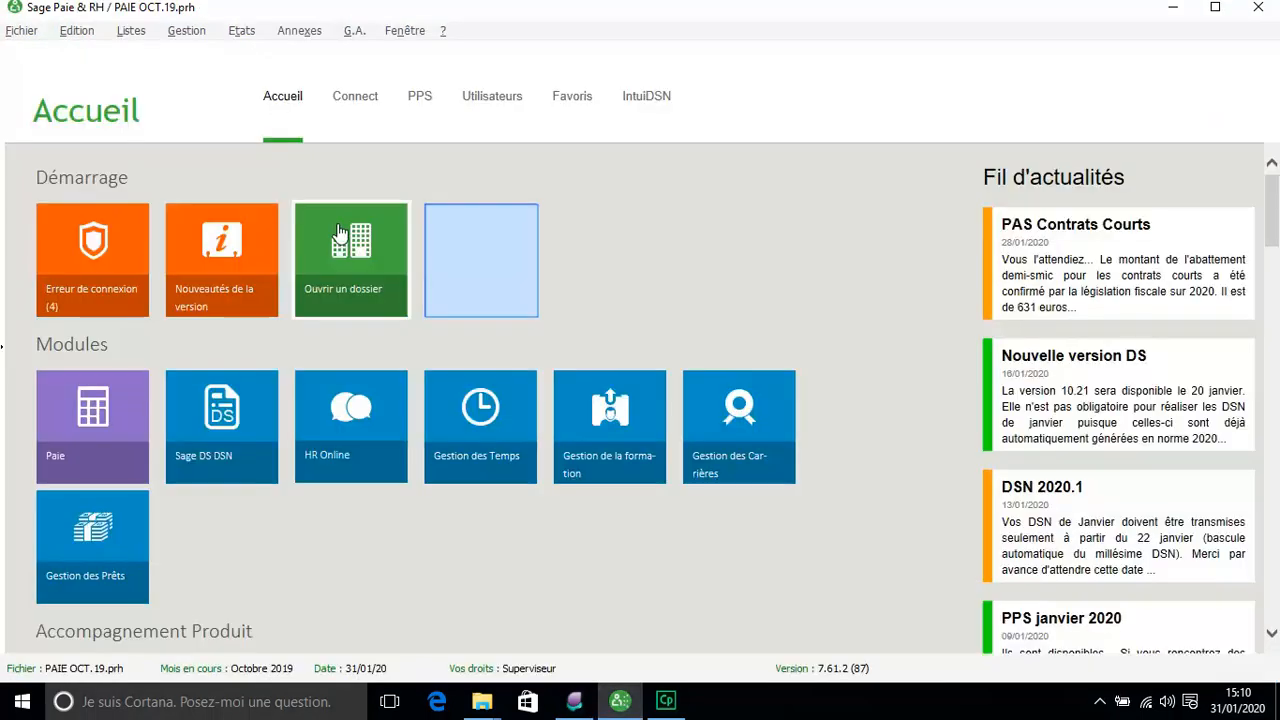
pyautogui.click(21, 31)
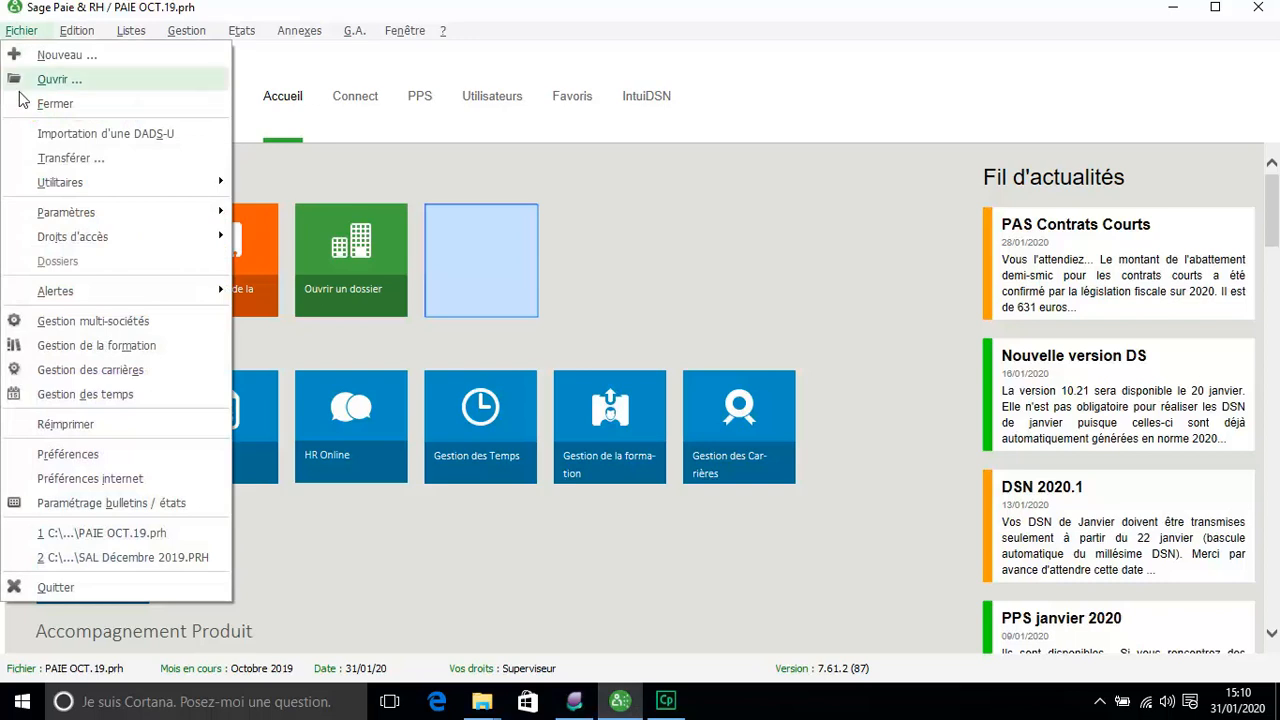
pyautogui.click(122, 506)
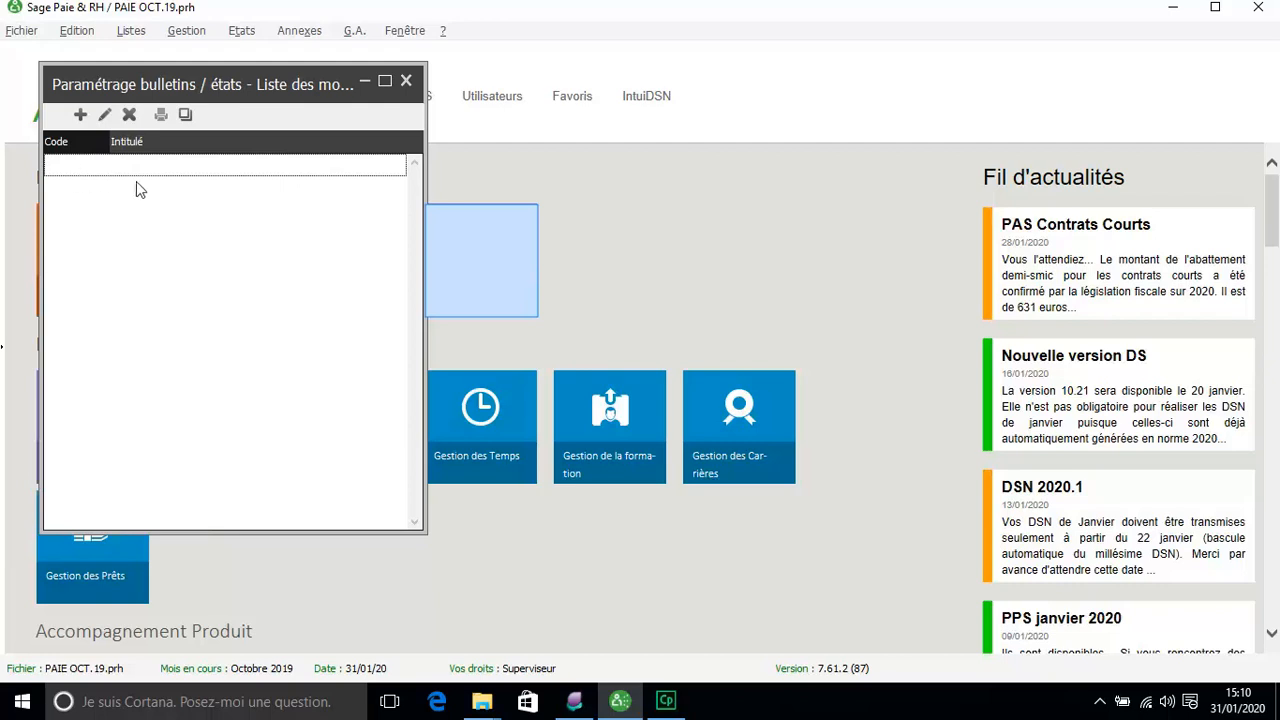
# Step: Switch to Sage Paie, check its payslip and report template list for comparison, and close it
pyautogui.click(575, 703)
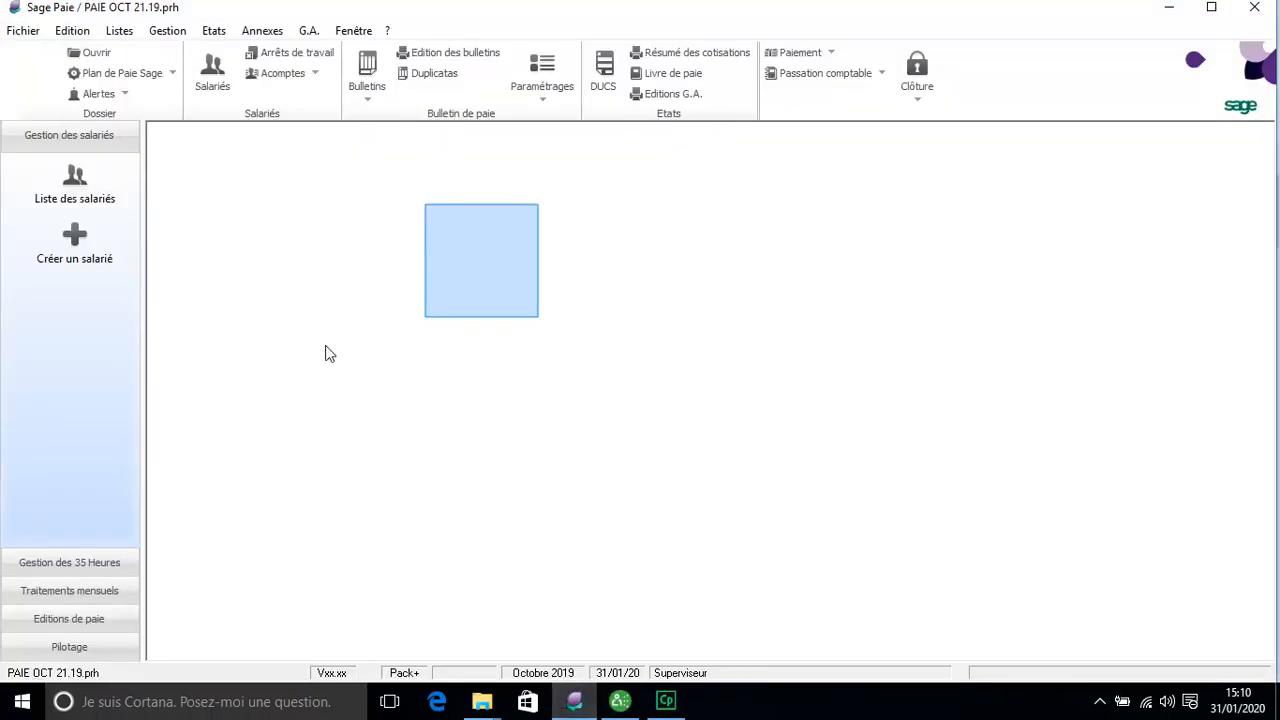
pyautogui.click(22, 31)
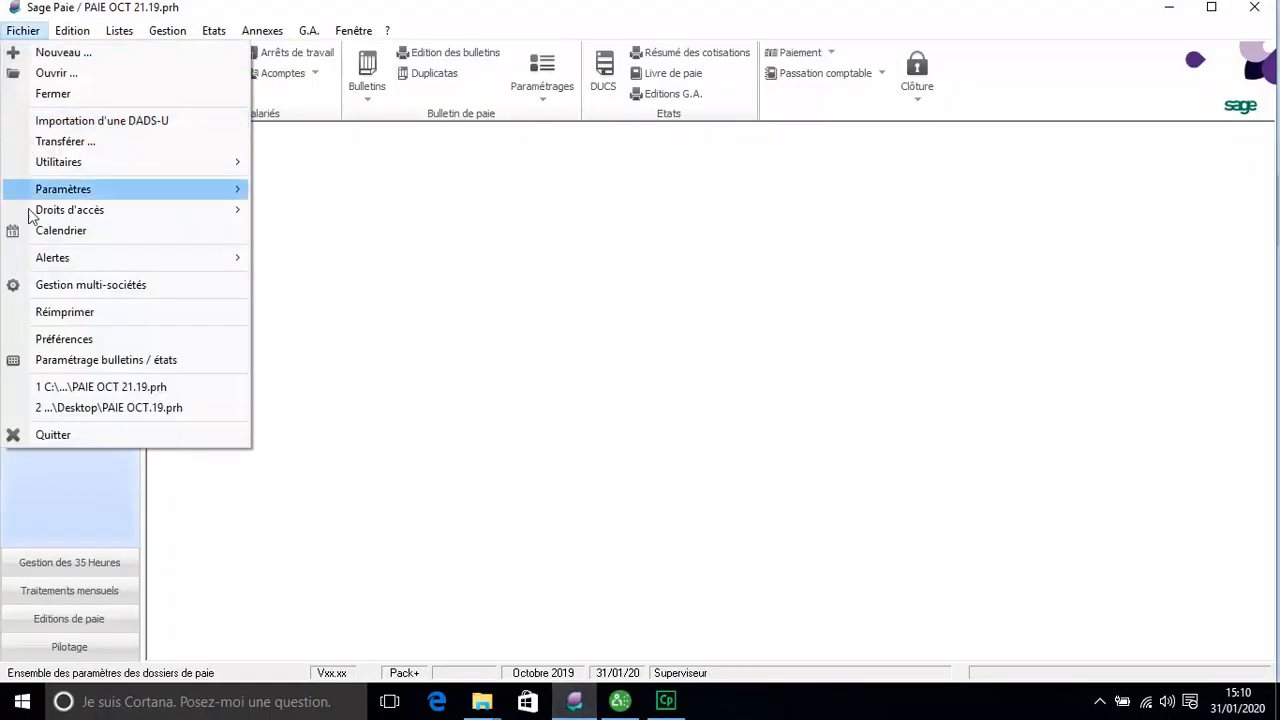
pyautogui.click(80, 360)
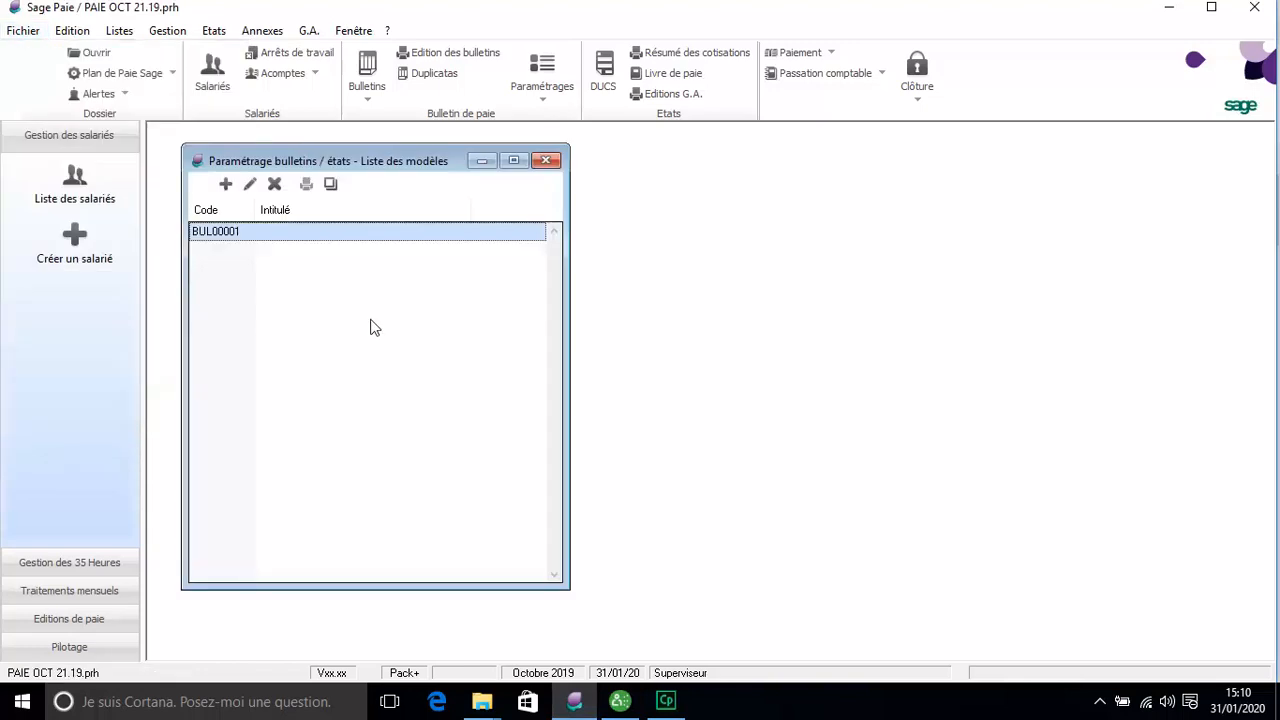
pyautogui.click(548, 161)
# Step: Examine the definition of the "Retenues sur salaire" list among the advanced management models, and close the definition
pyautogui.click(308, 31)
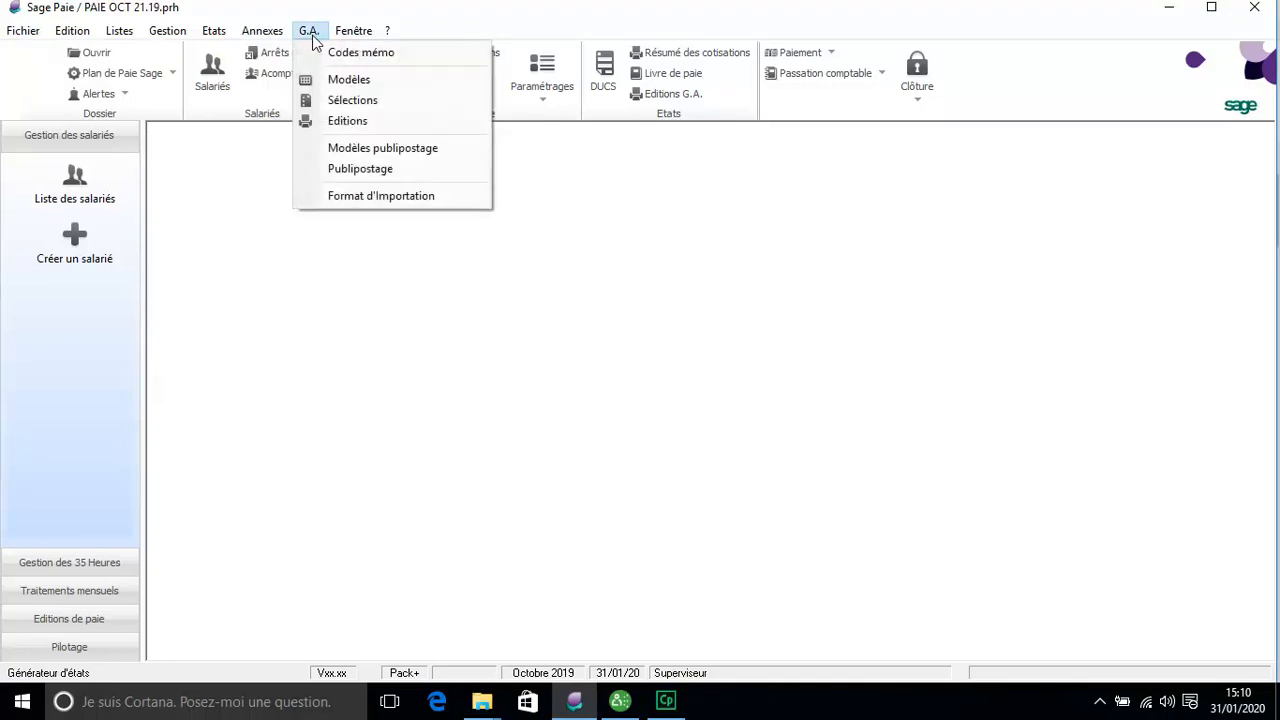
pyautogui.click(340, 79)
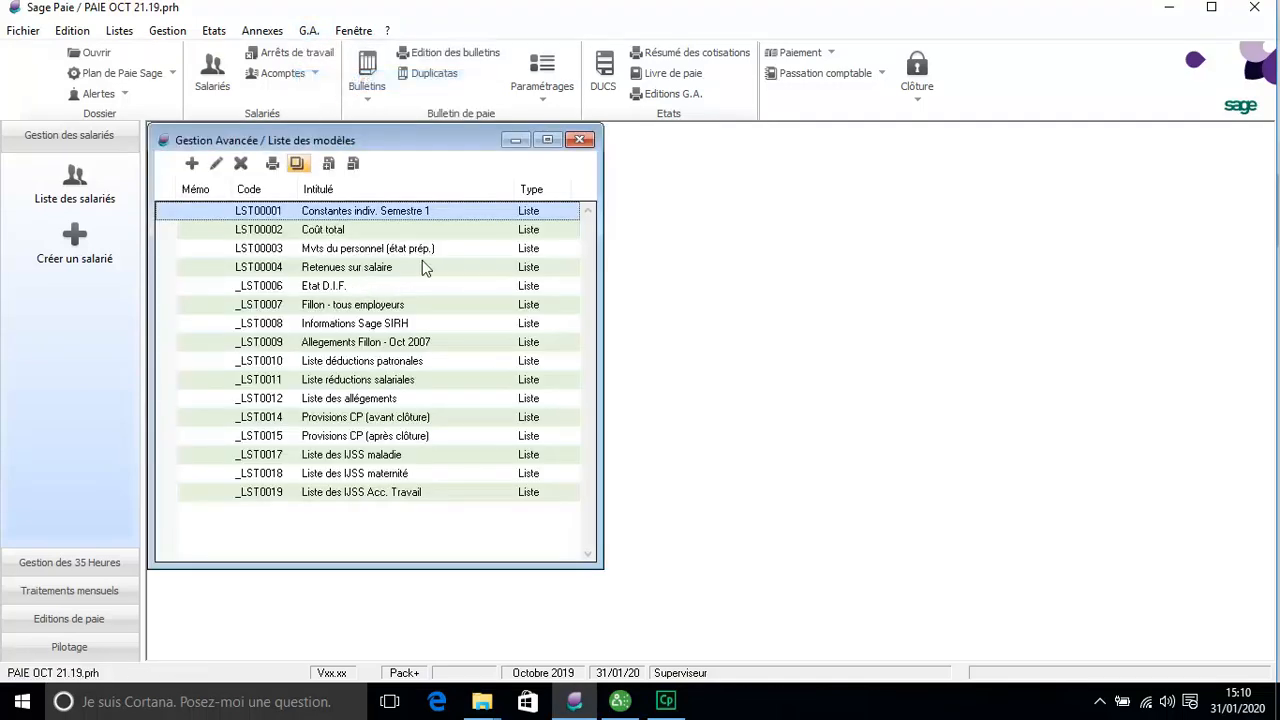
pyautogui.click(319, 271)
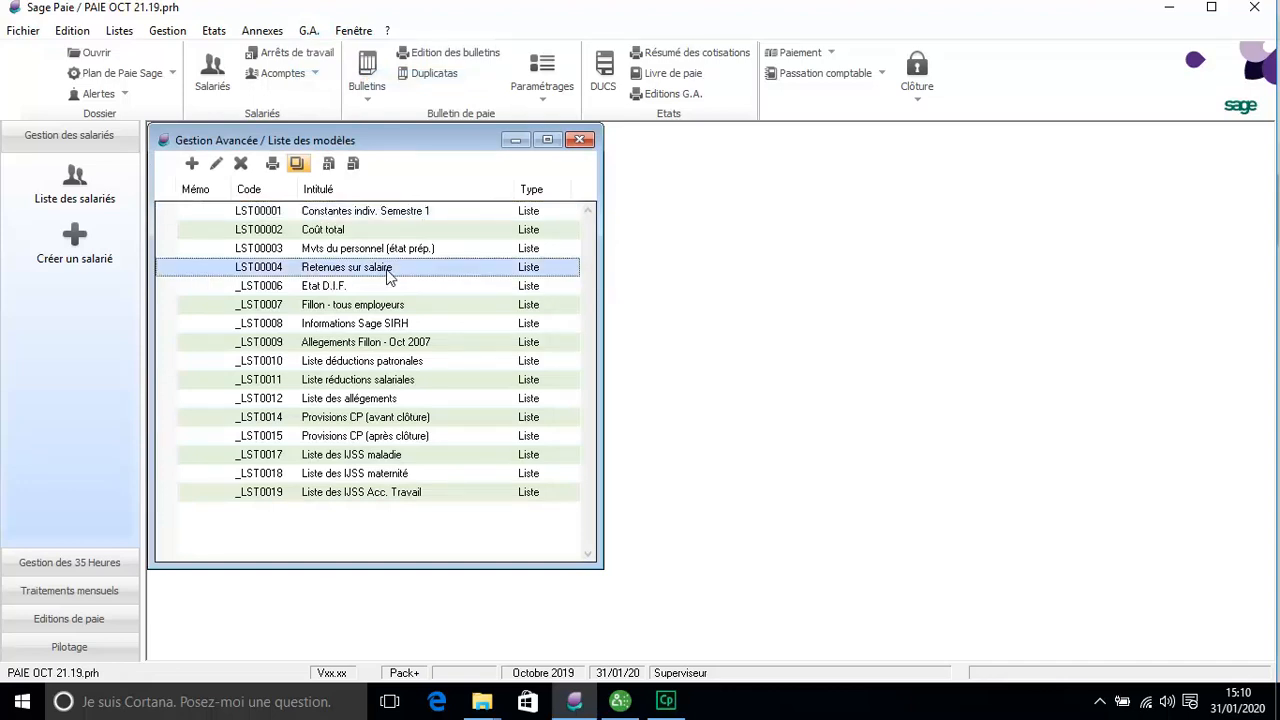
pyautogui.doubleClick(394, 268)
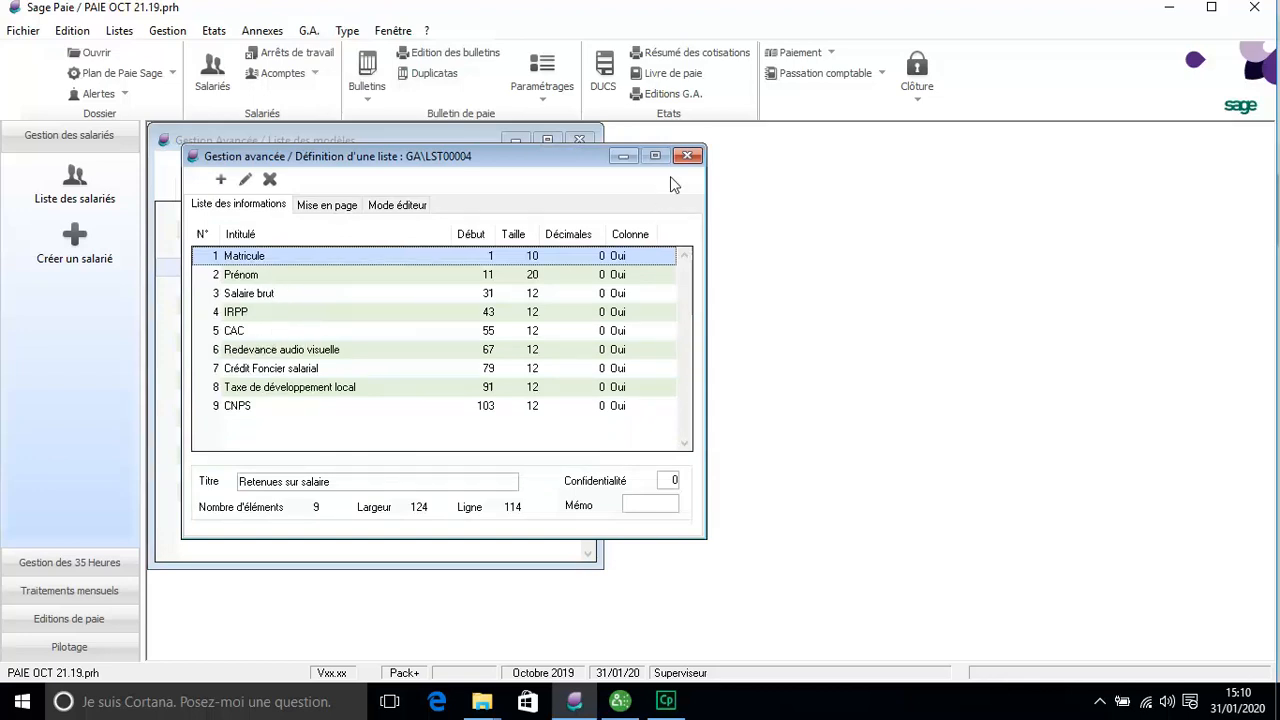
pyautogui.click(688, 156)
# Step: Switch to Sage Paie & RH, close the payslip template list, and check the advanced management model list for "Retenues sur salaire"
pyautogui.click(620, 701)
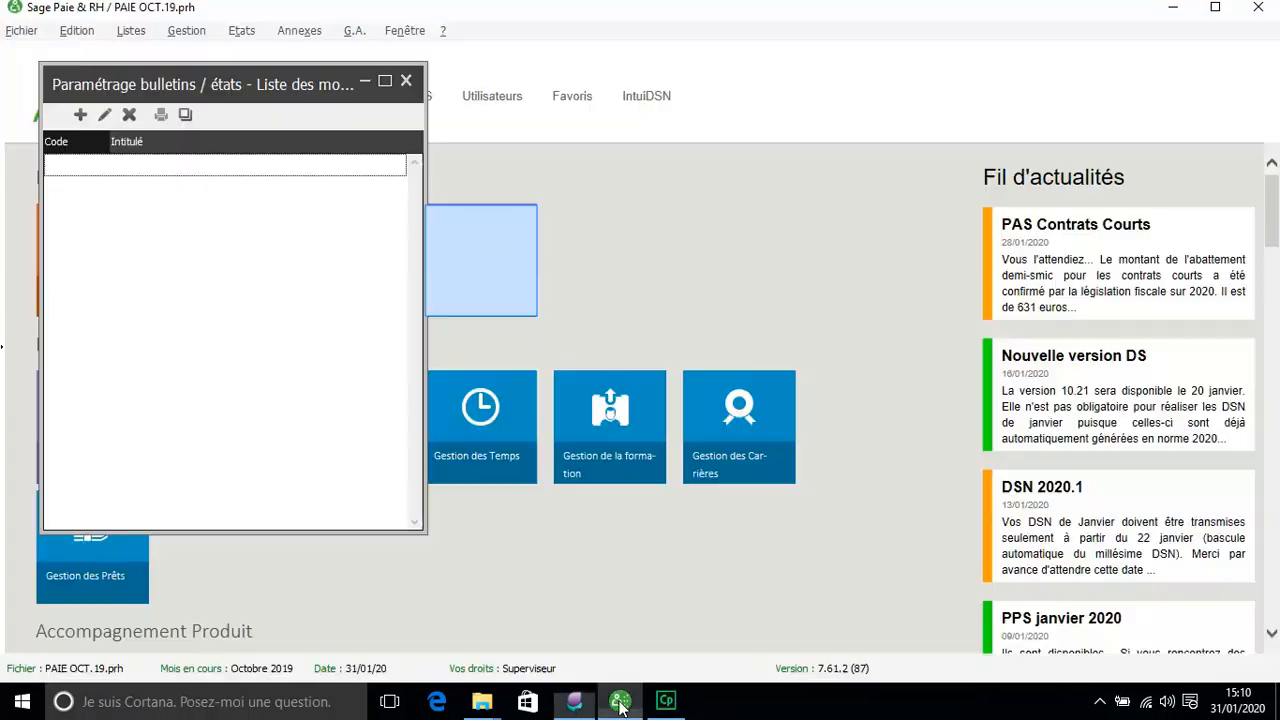
pyautogui.click(406, 80)
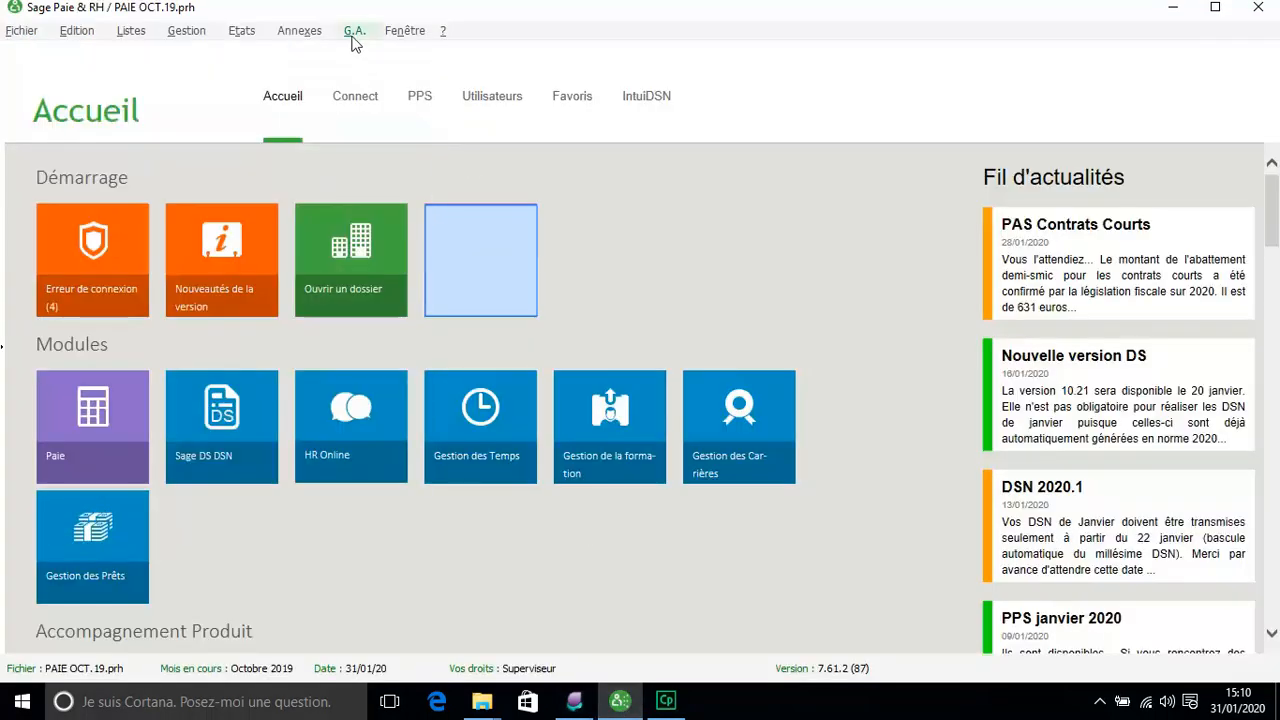
pyautogui.click(354, 30)
pyautogui.click(395, 85)
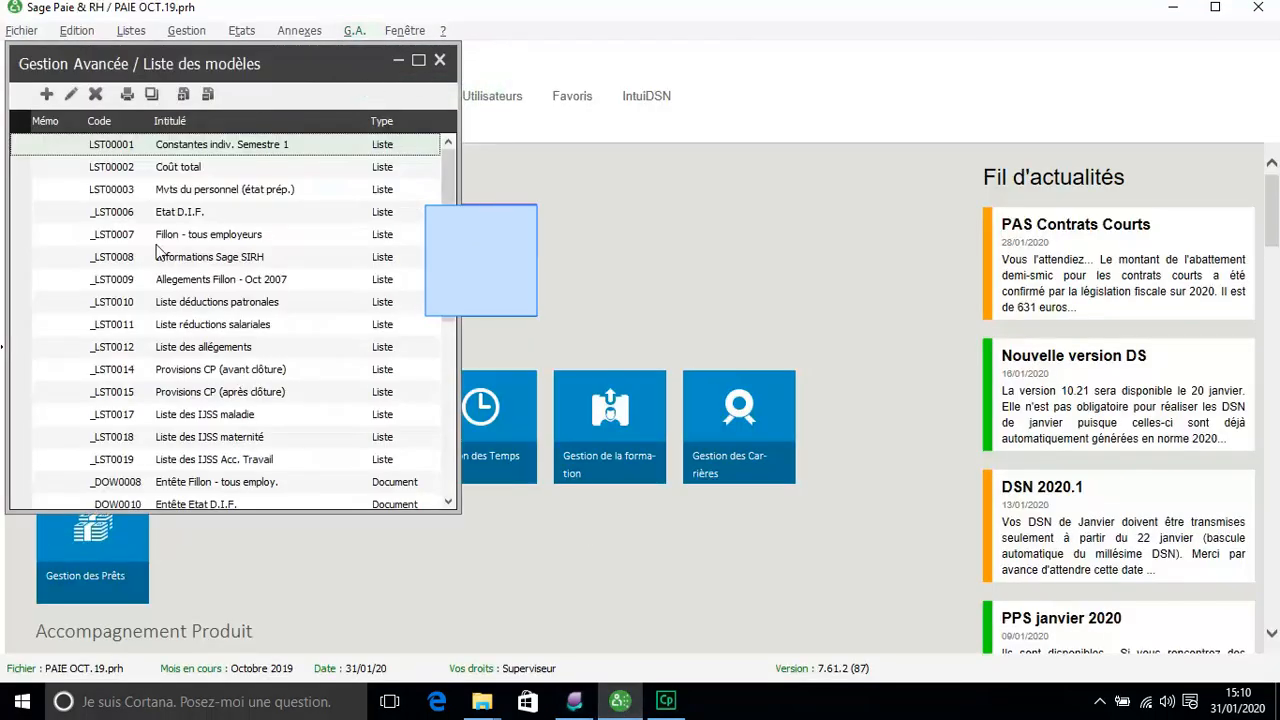
pyautogui.moveTo(448, 225)
pyautogui.mouseDown()
pyautogui.moveTo(450, 393)
pyautogui.moveTo(449, 222)
pyautogui.mouseUp()
pyautogui.click(441, 60)
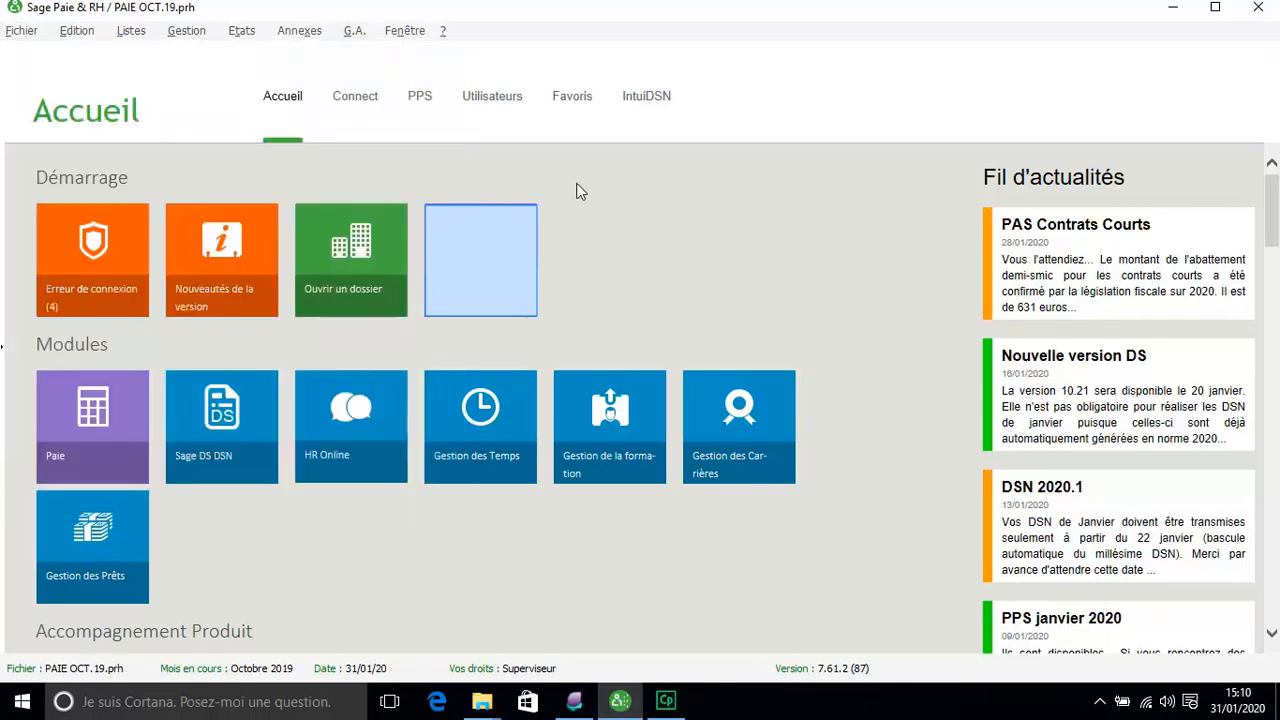
# Step: Compare the advanced management model list in Sage Paie with the one in Sage Paie & RH, and close the latter
pyautogui.click(574, 701)
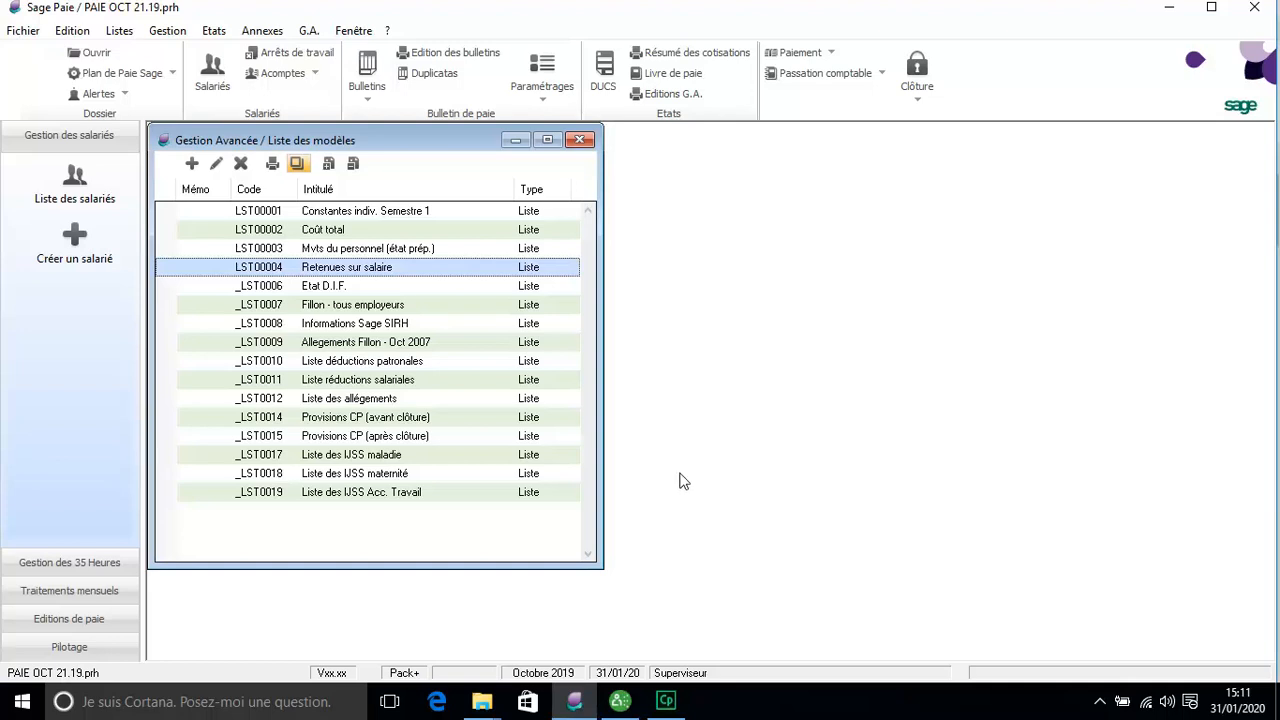
pyautogui.click(620, 701)
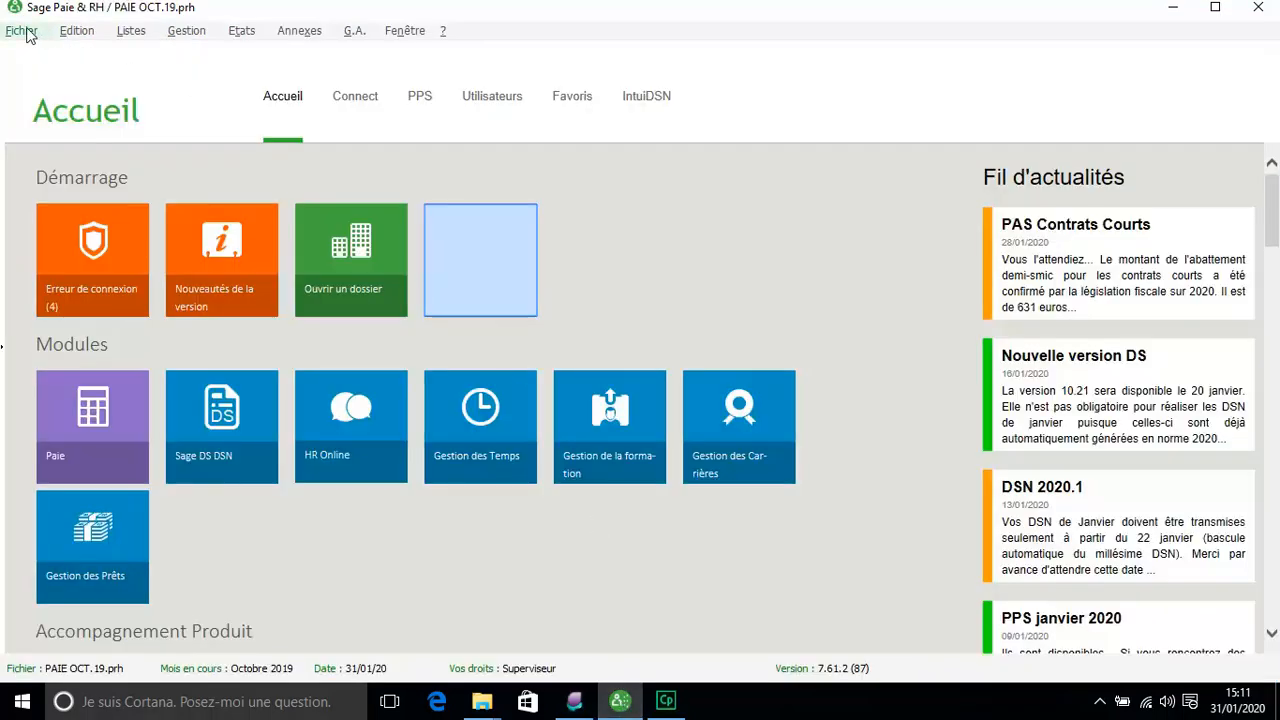
pyautogui.click(355, 33)
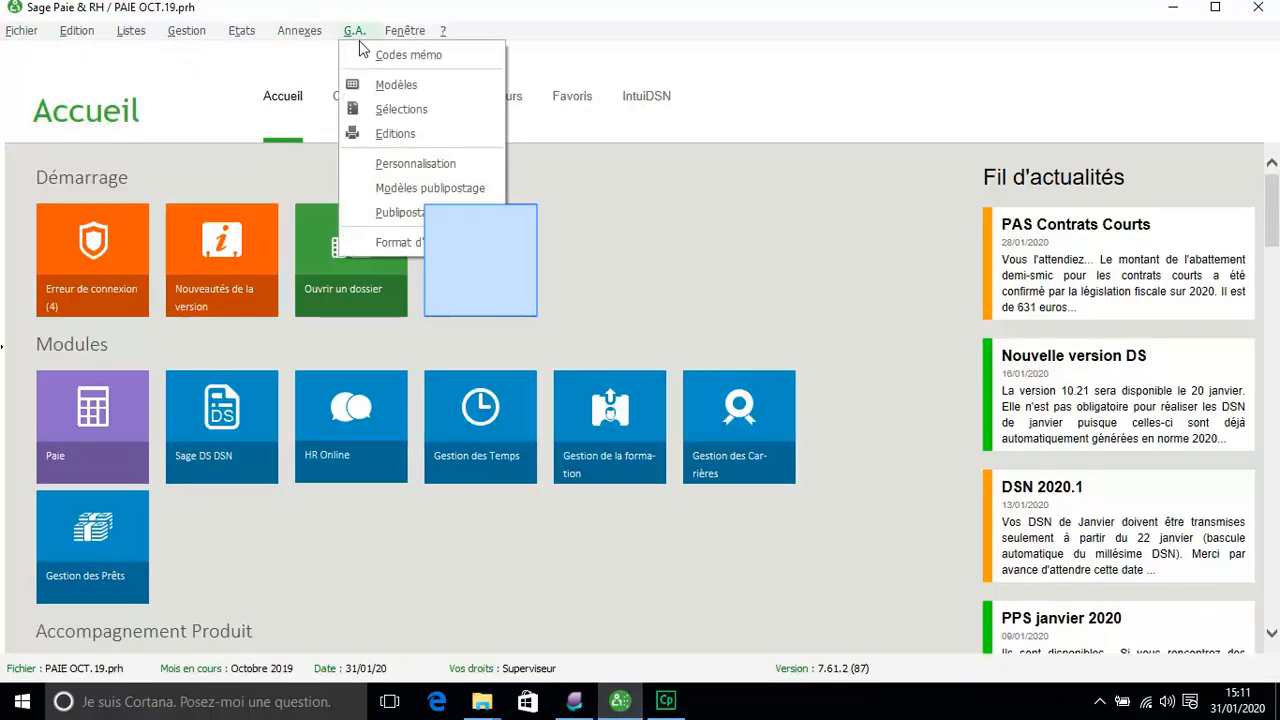
pyautogui.click(392, 86)
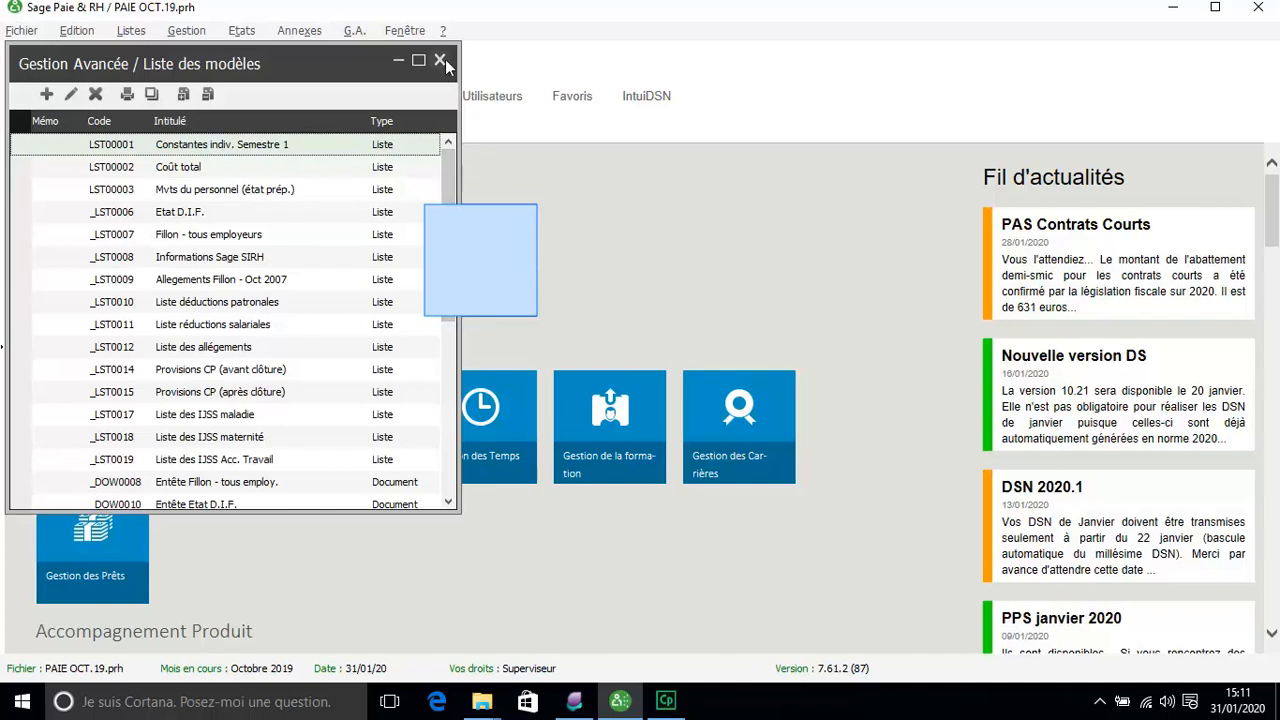
pyautogui.click(442, 61)
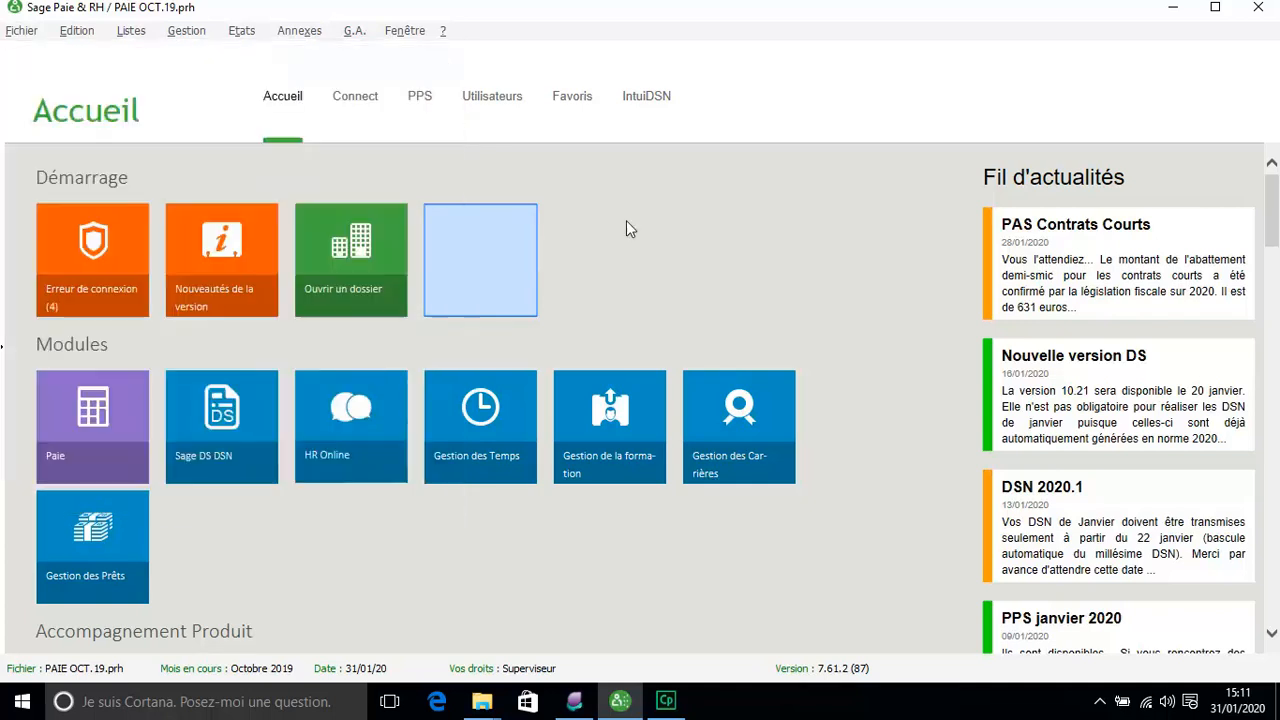
# Step: Switch to Sage Paie, close the model list, and open the payslip of the first employee in the payslip list
pyautogui.click(574, 702)
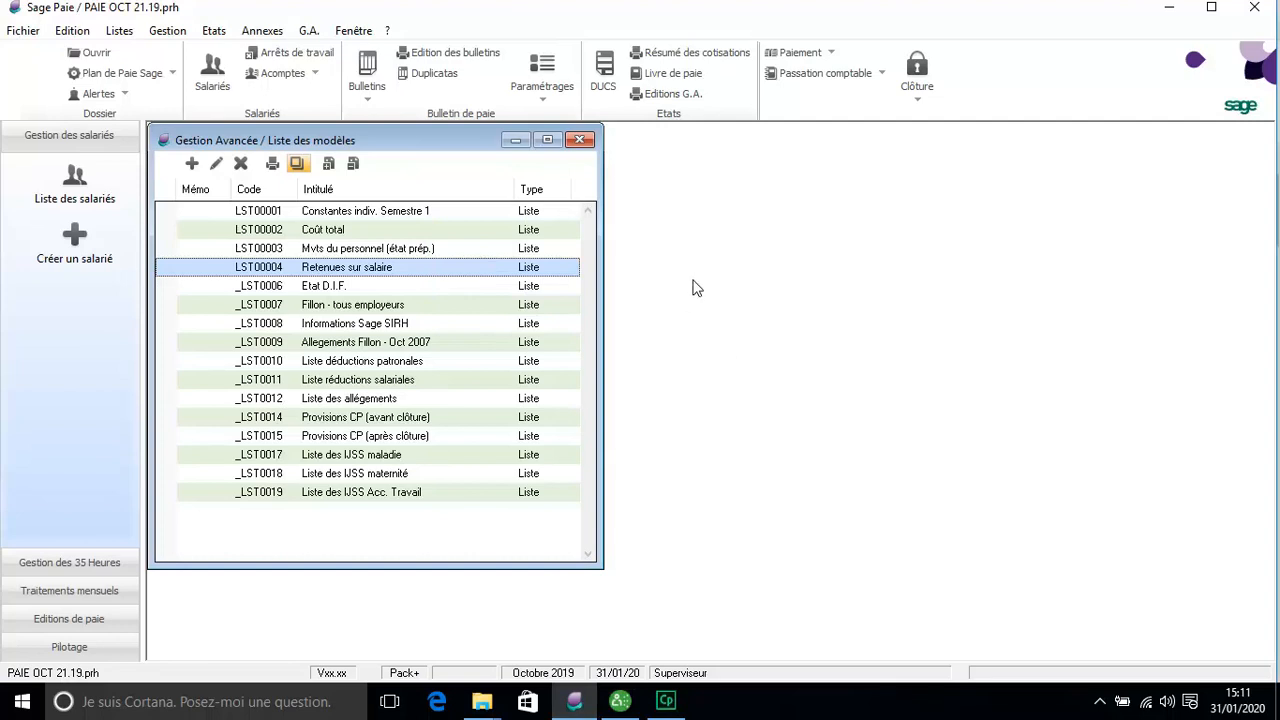
pyautogui.click(588, 148)
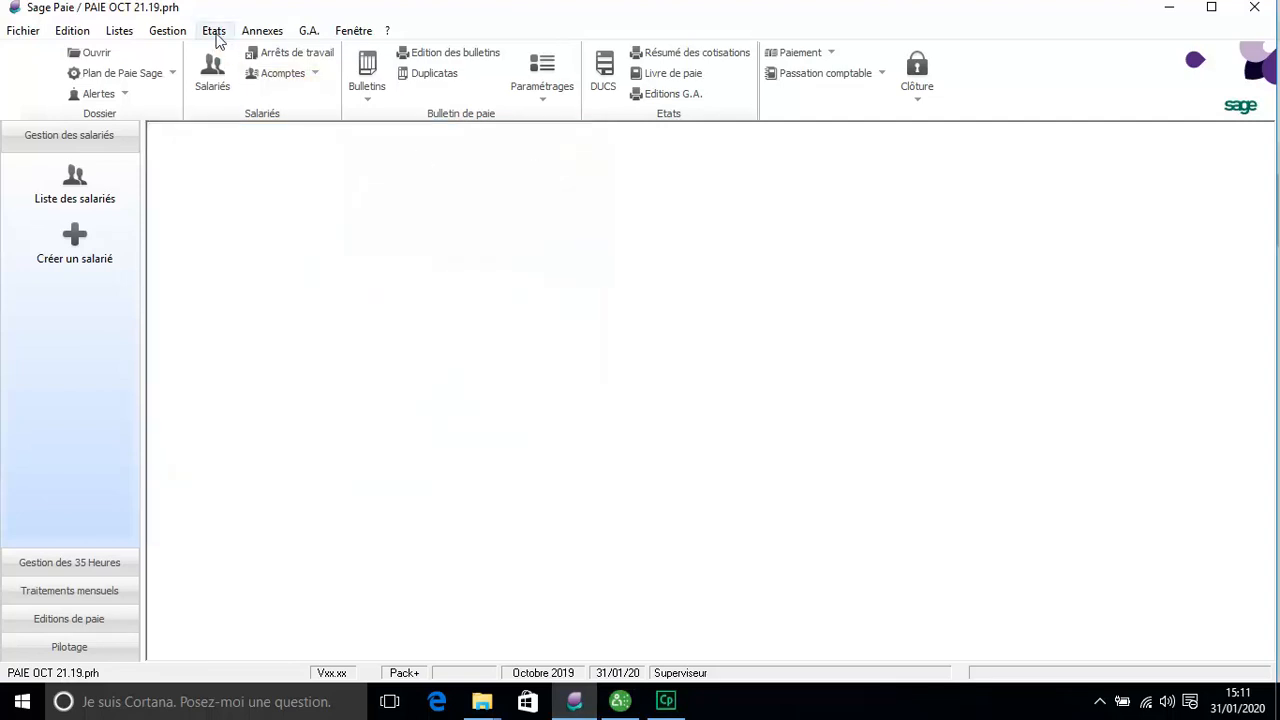
pyautogui.click(170, 34)
pyautogui.click(232, 76)
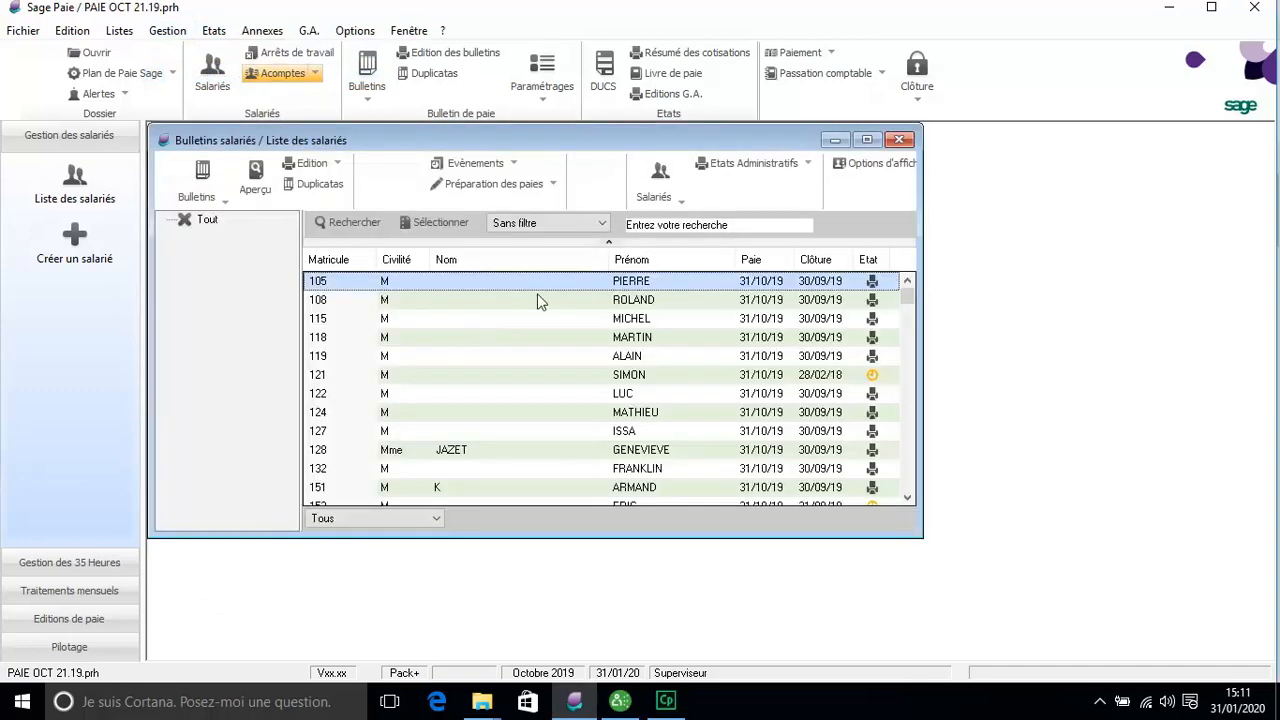
pyautogui.doubleClick(526, 281)
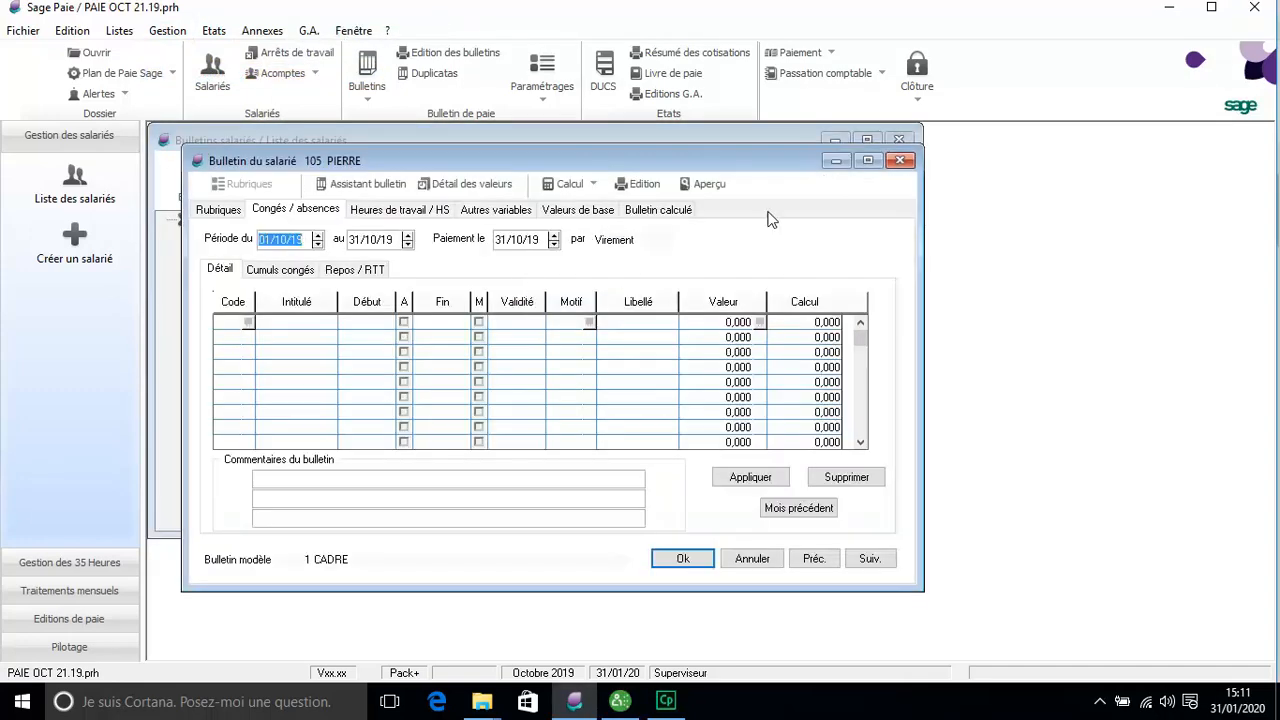
# Step: Produce the employee's payslip in the Personnalisé format with a preview before printing
pyautogui.click(697, 190)
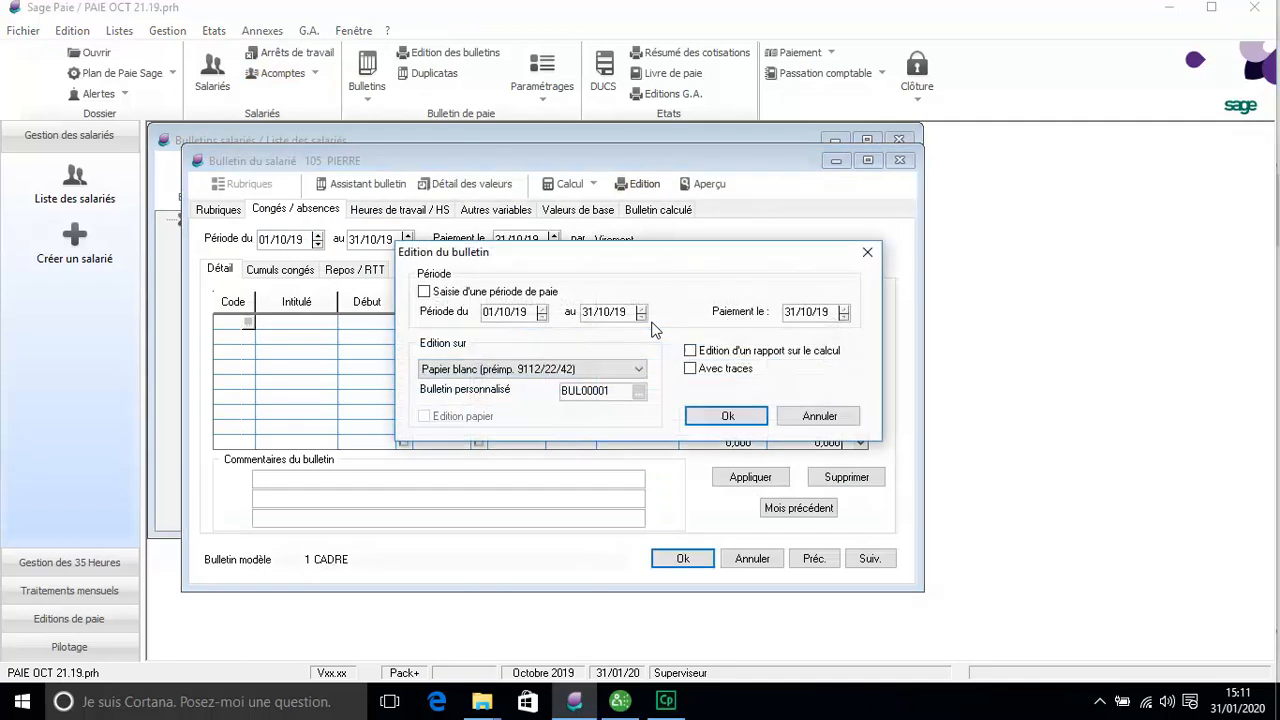
pyautogui.click(617, 369)
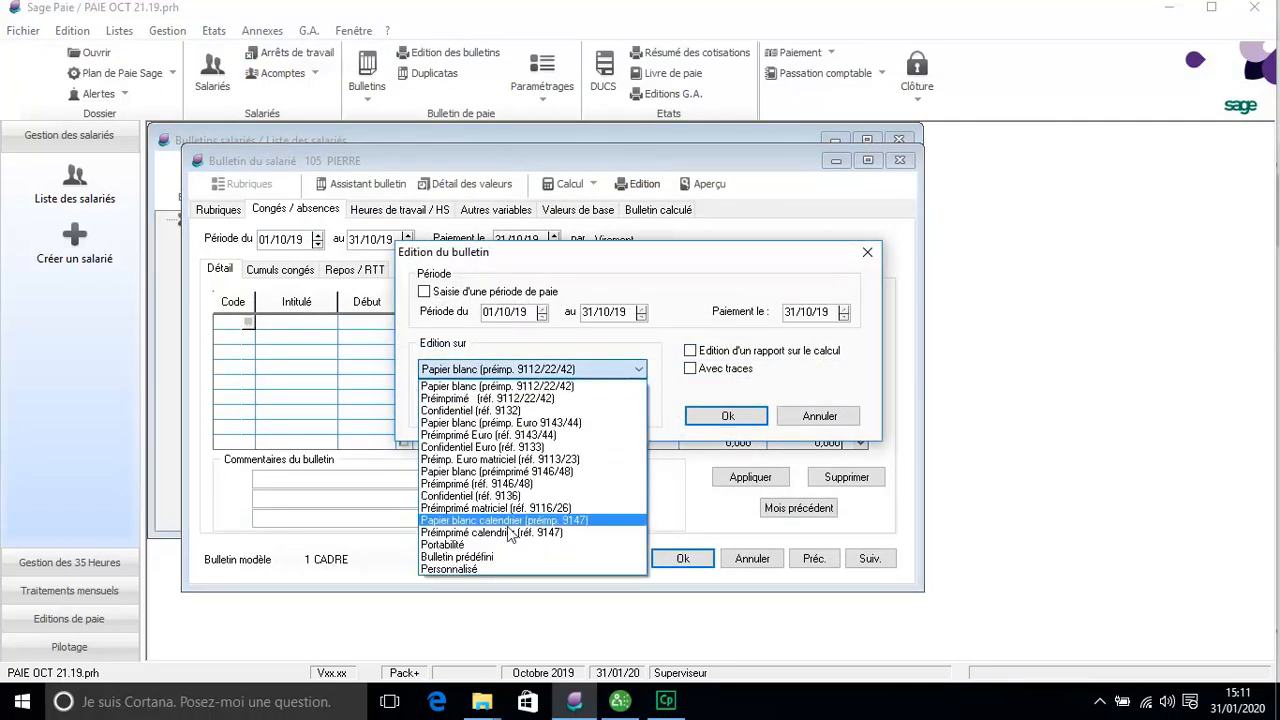
pyautogui.click(486, 570)
pyautogui.click(727, 415)
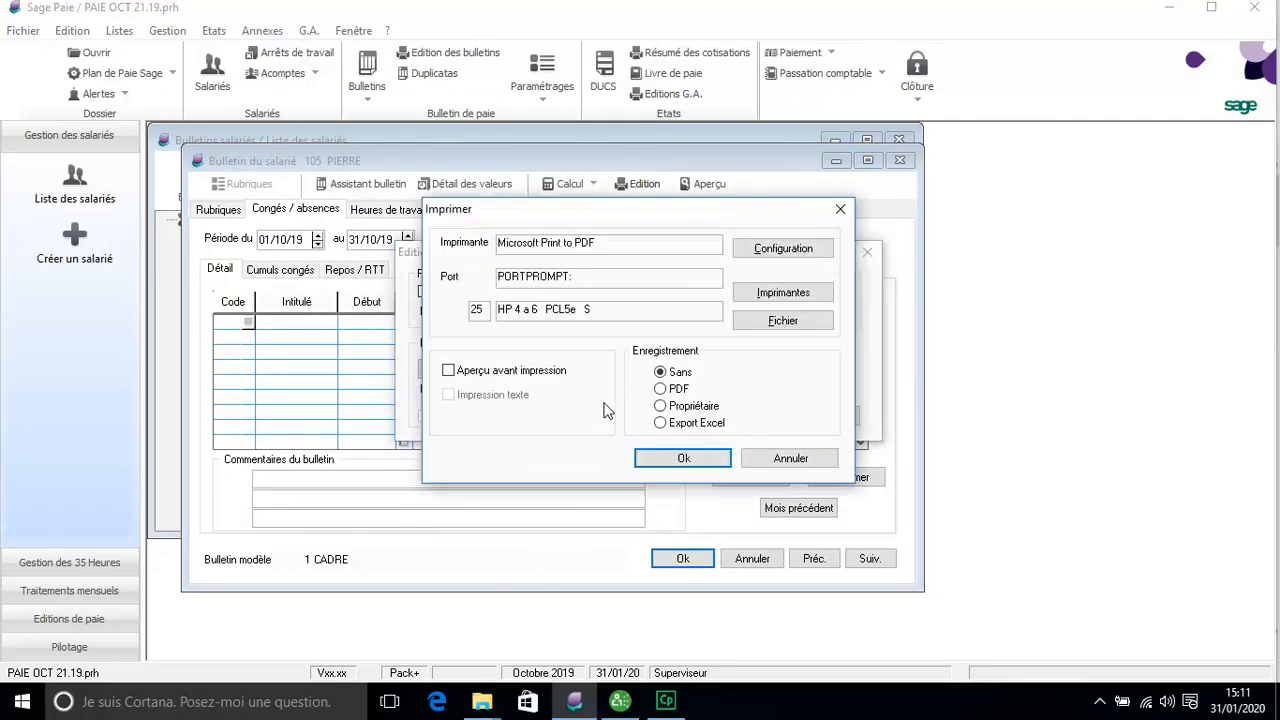
pyautogui.click(509, 372)
pyautogui.click(680, 459)
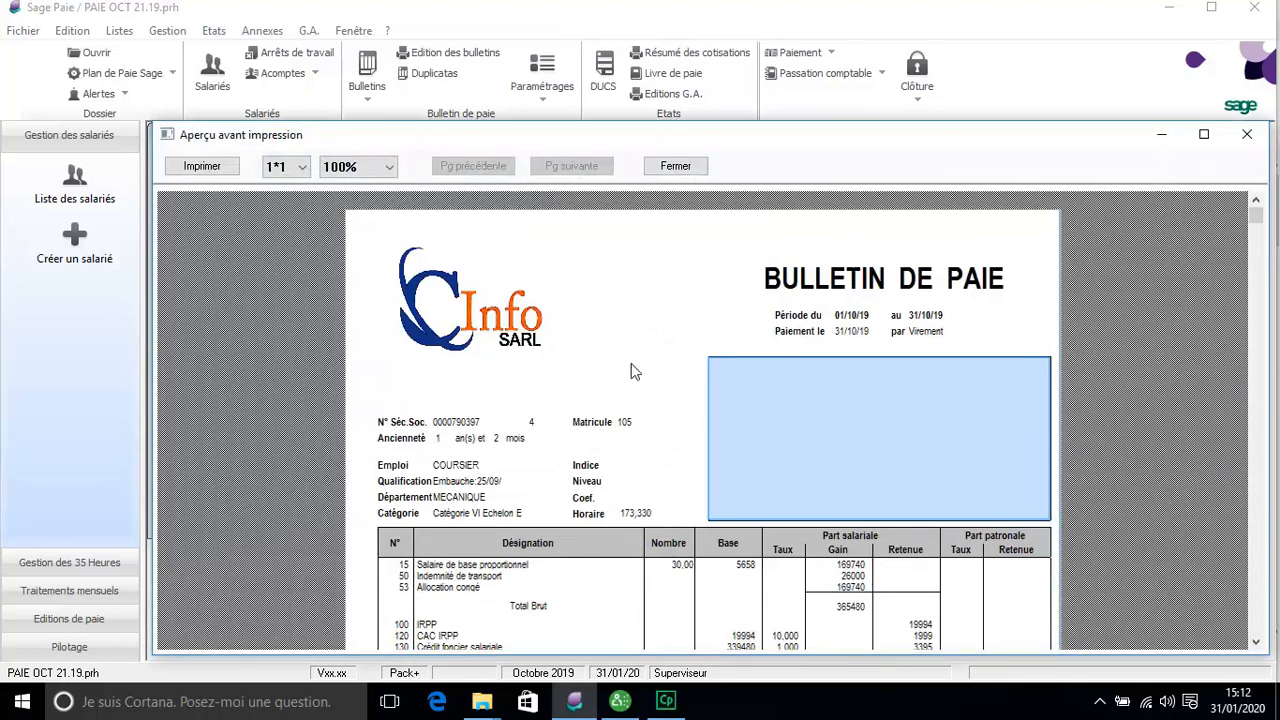
# Step: Switch to Sage Paie & RH, open the first employee's payslip, and try to produce it in the Personnalisé format with template BUL00001
pyautogui.click(620, 701)
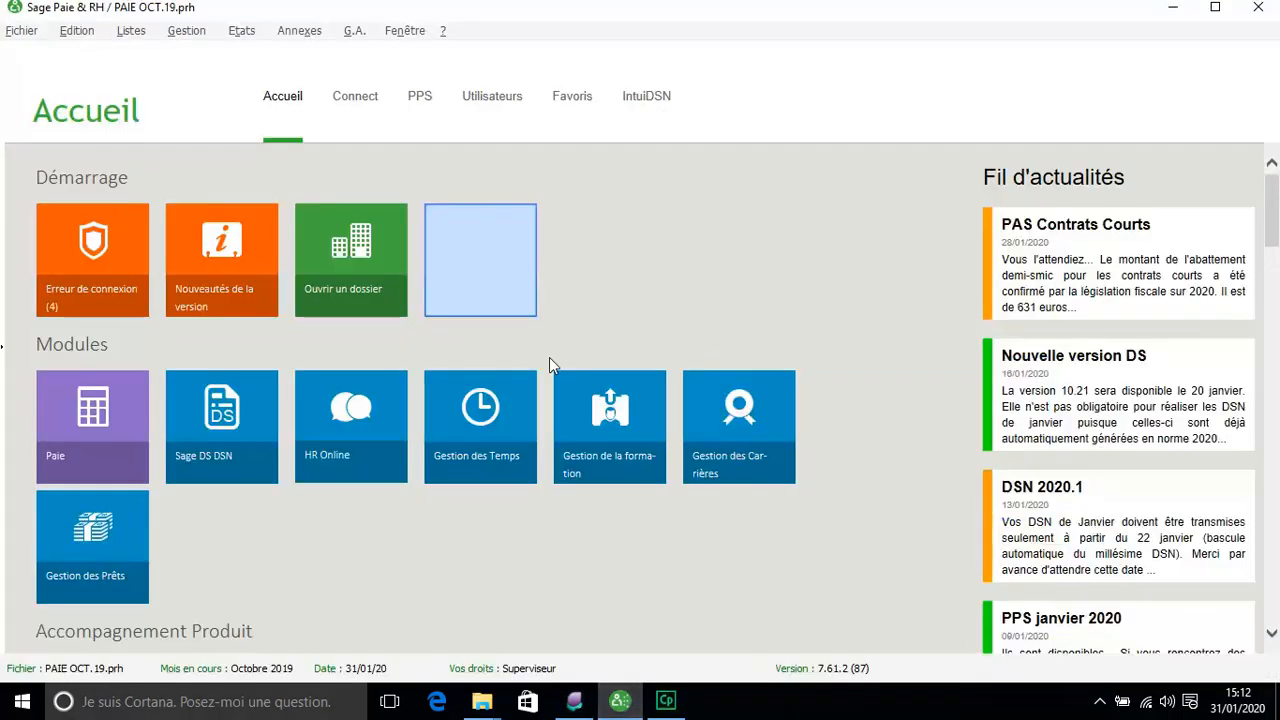
pyautogui.click(187, 31)
pyautogui.click(201, 79)
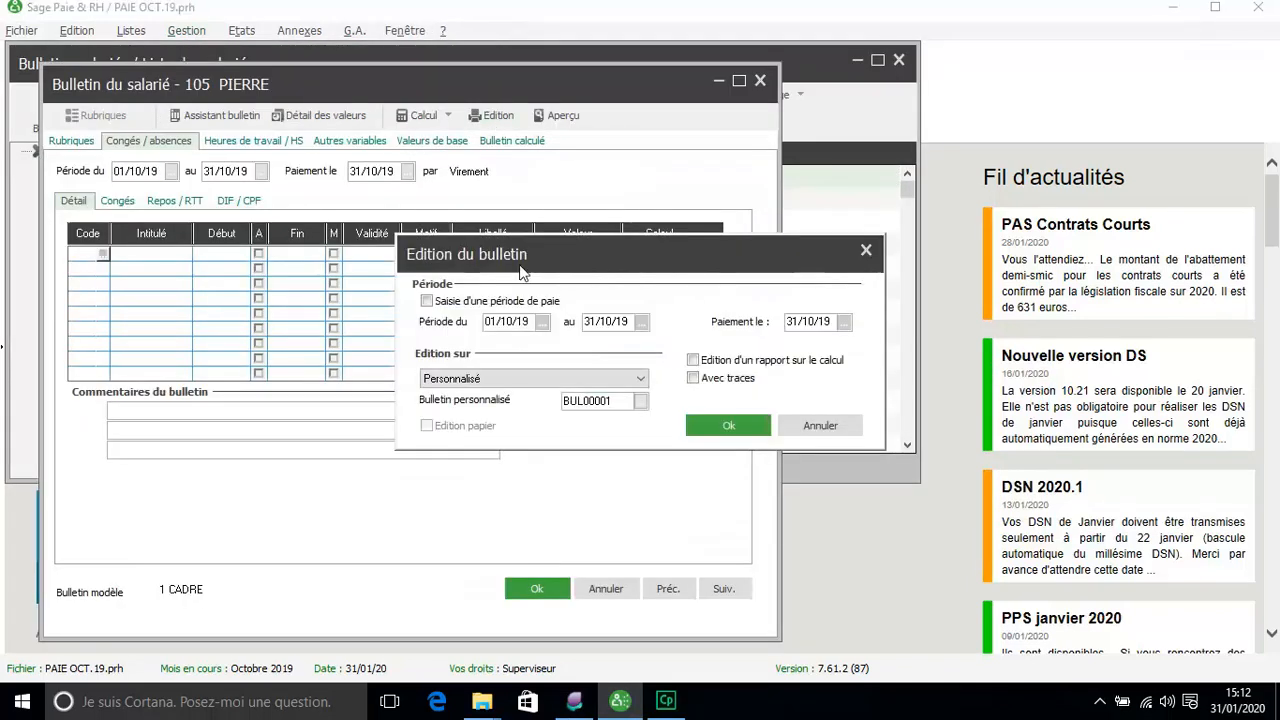
pyautogui.click(636, 380)
pyautogui.click(625, 384)
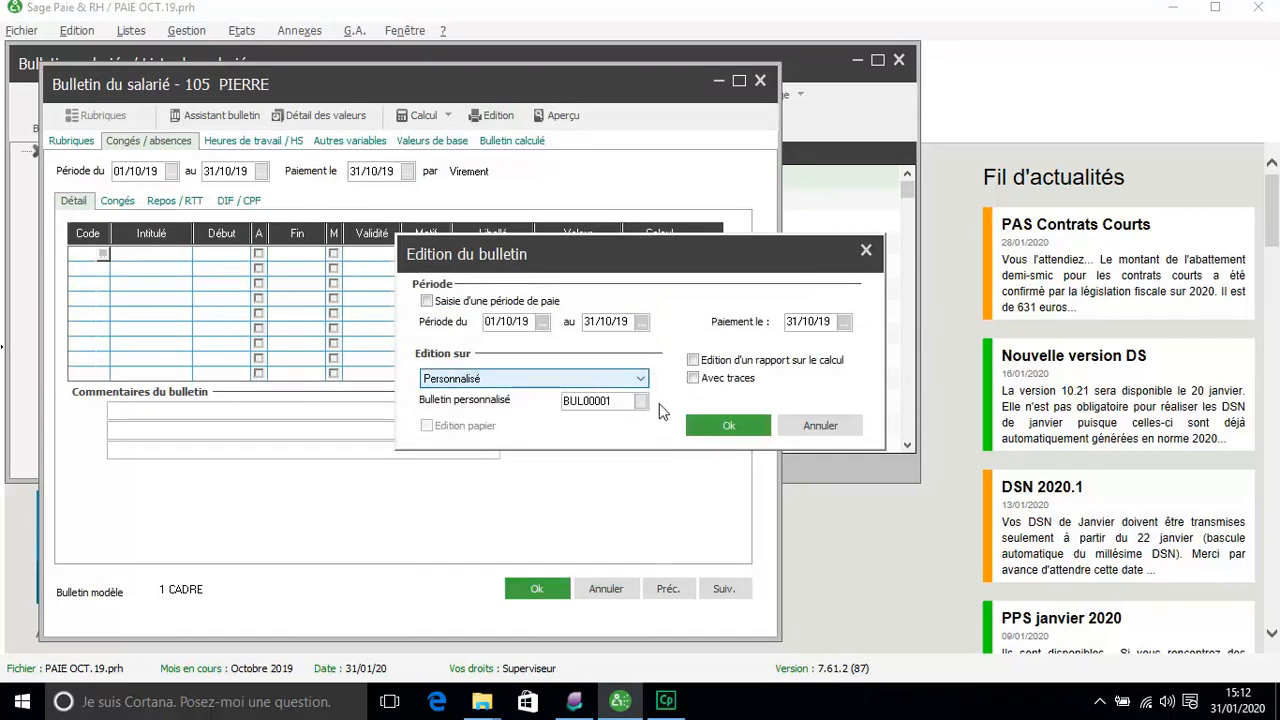
pyautogui.click(714, 418)
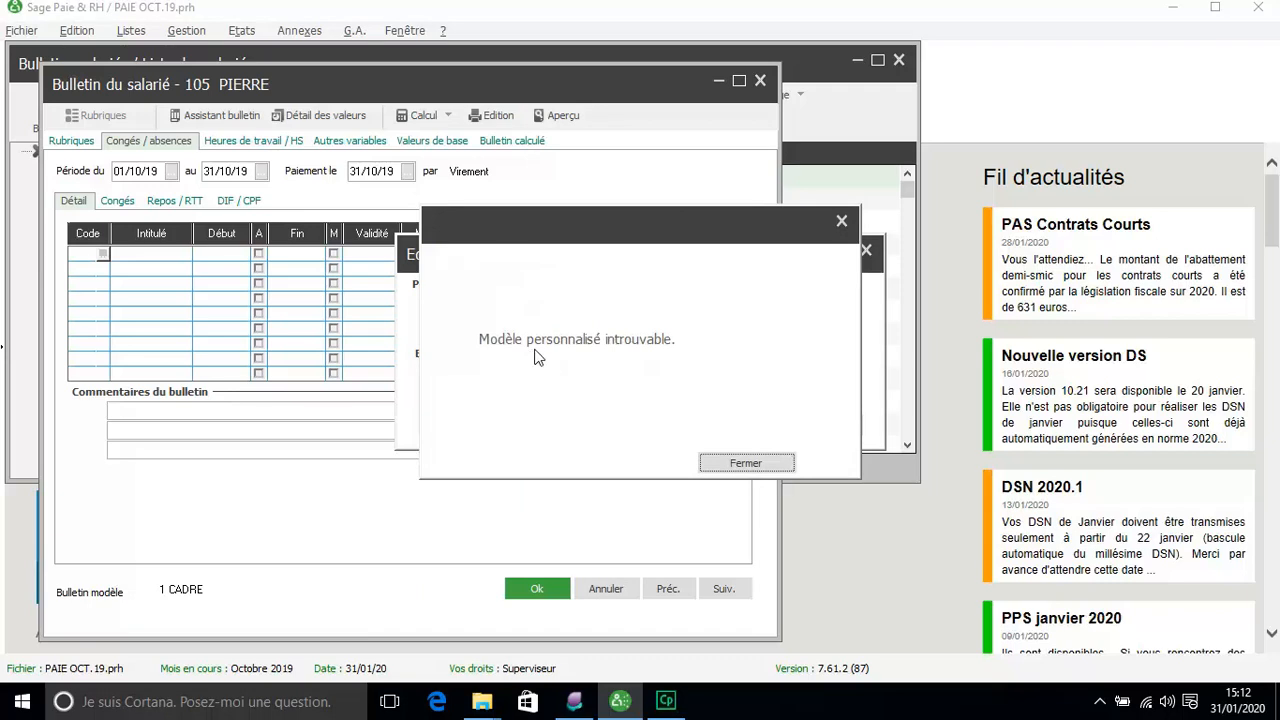
pyautogui.click(745, 462)
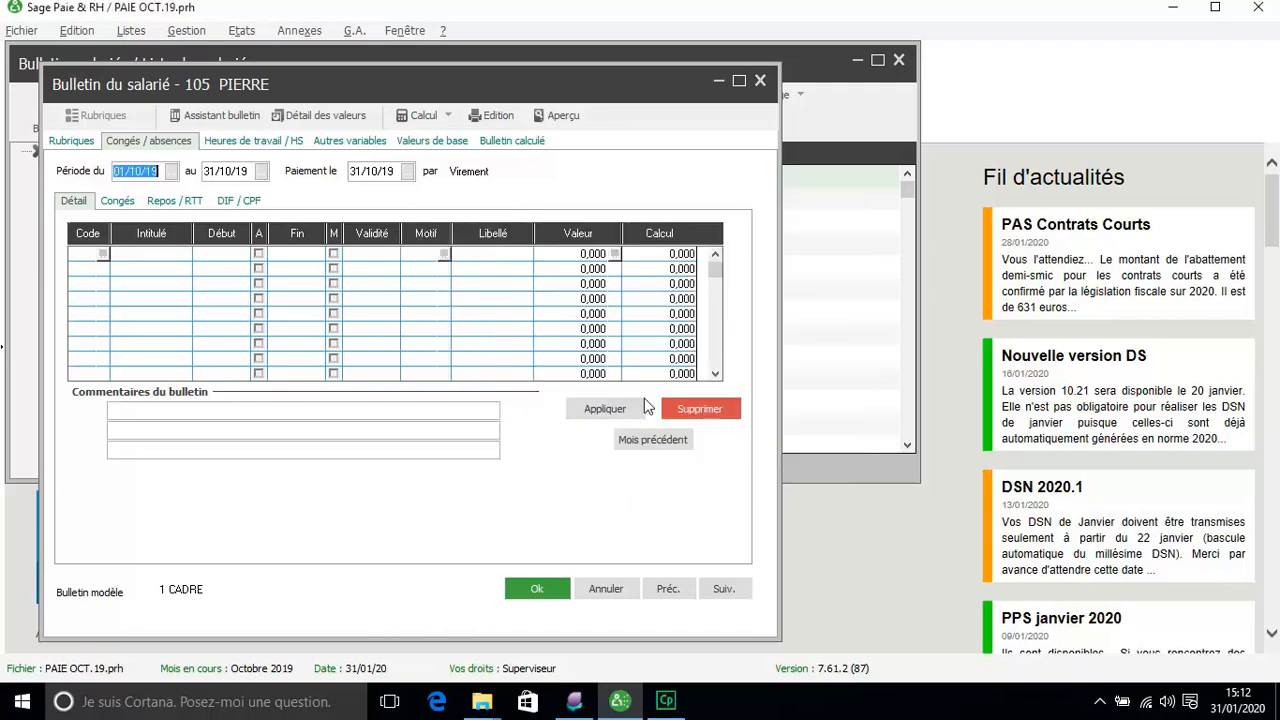
# Step: Produce the same payslip in the Papier blanc (préimprimé 9146/48) format with a preview before printing
pyautogui.click(492, 118)
pyautogui.click(627, 379)
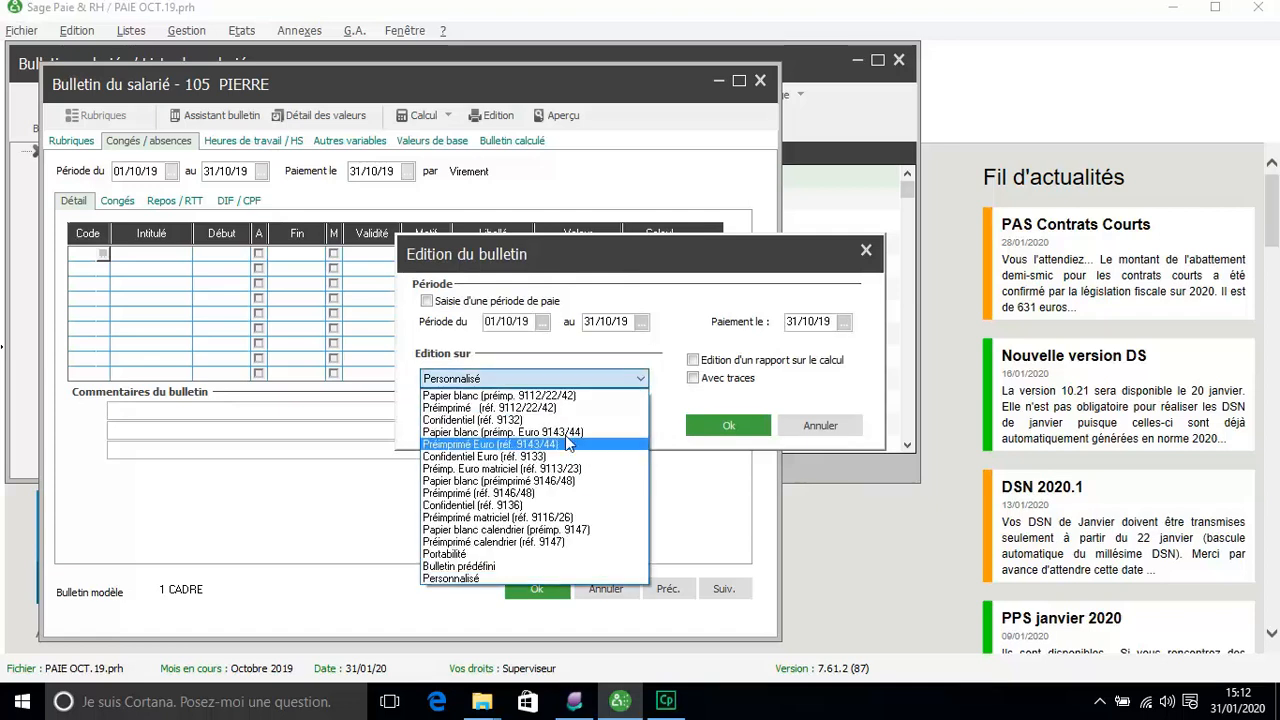
pyautogui.click(550, 480)
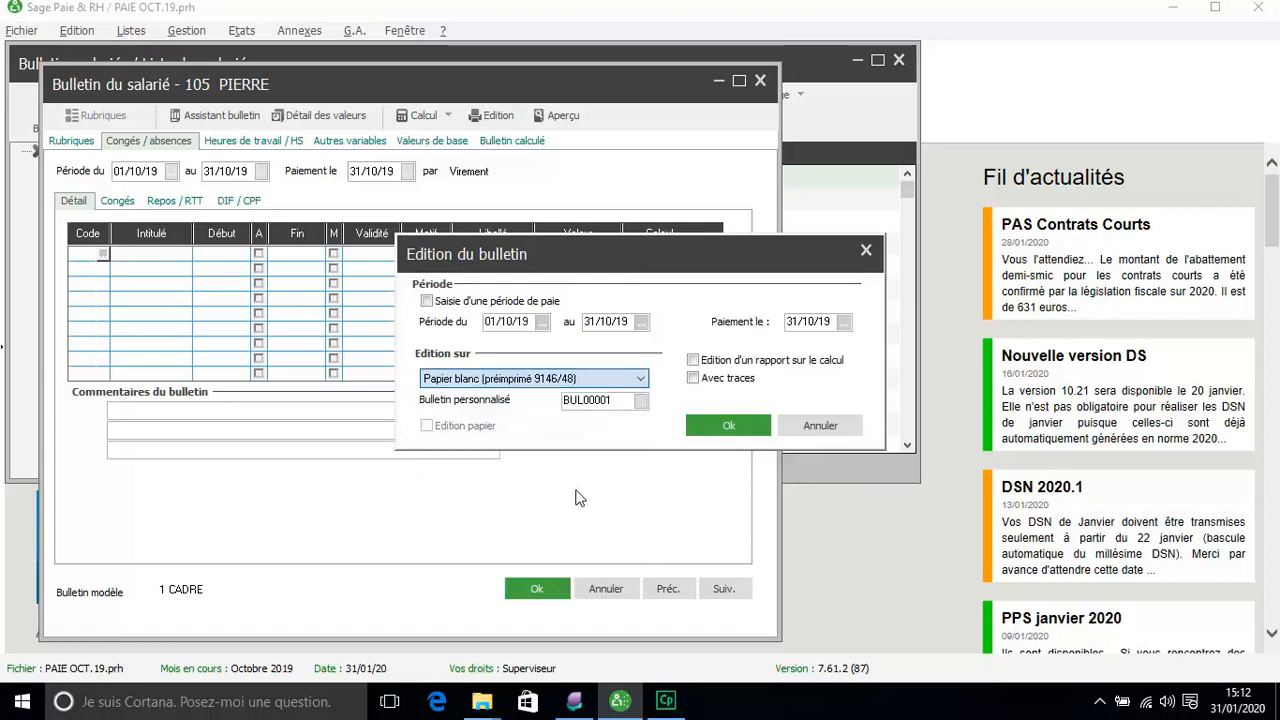
pyautogui.click(693, 432)
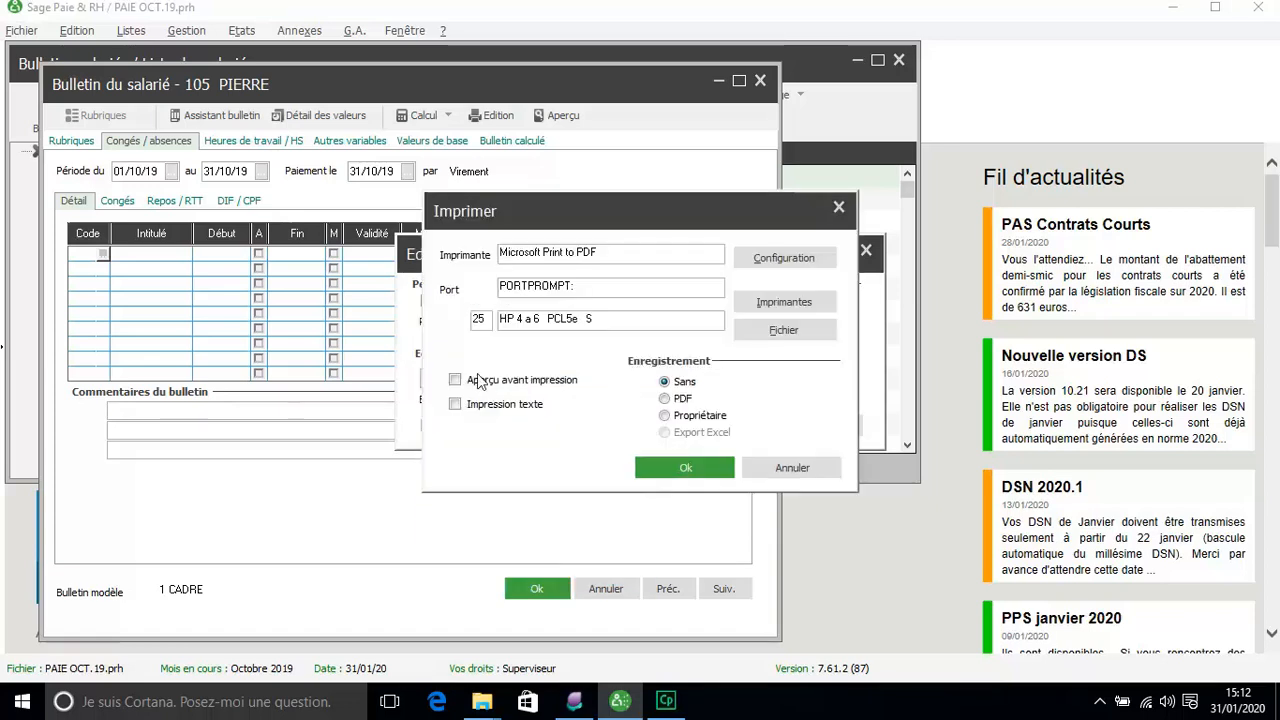
pyautogui.click(676, 467)
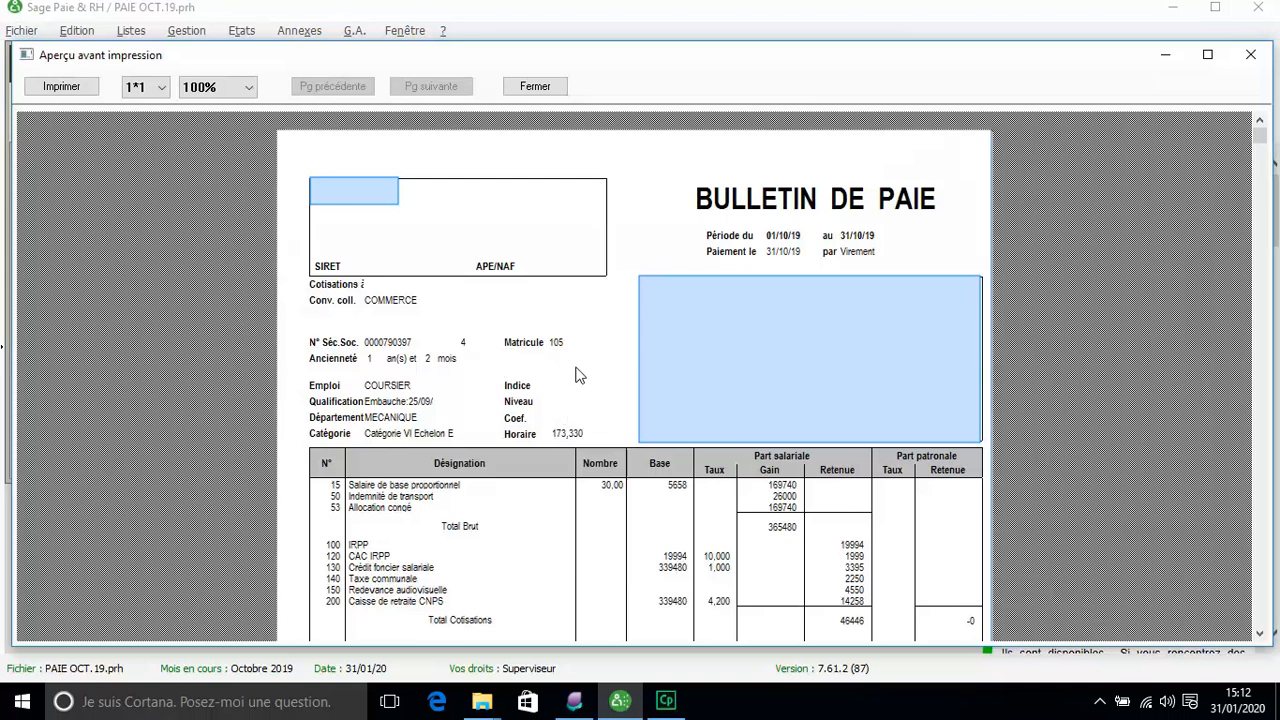
# Step: Compare the payslip preview with the one in Sage Paie, and close the Sage Paie & RH preview and payslip without saving
pyautogui.click(576, 703)
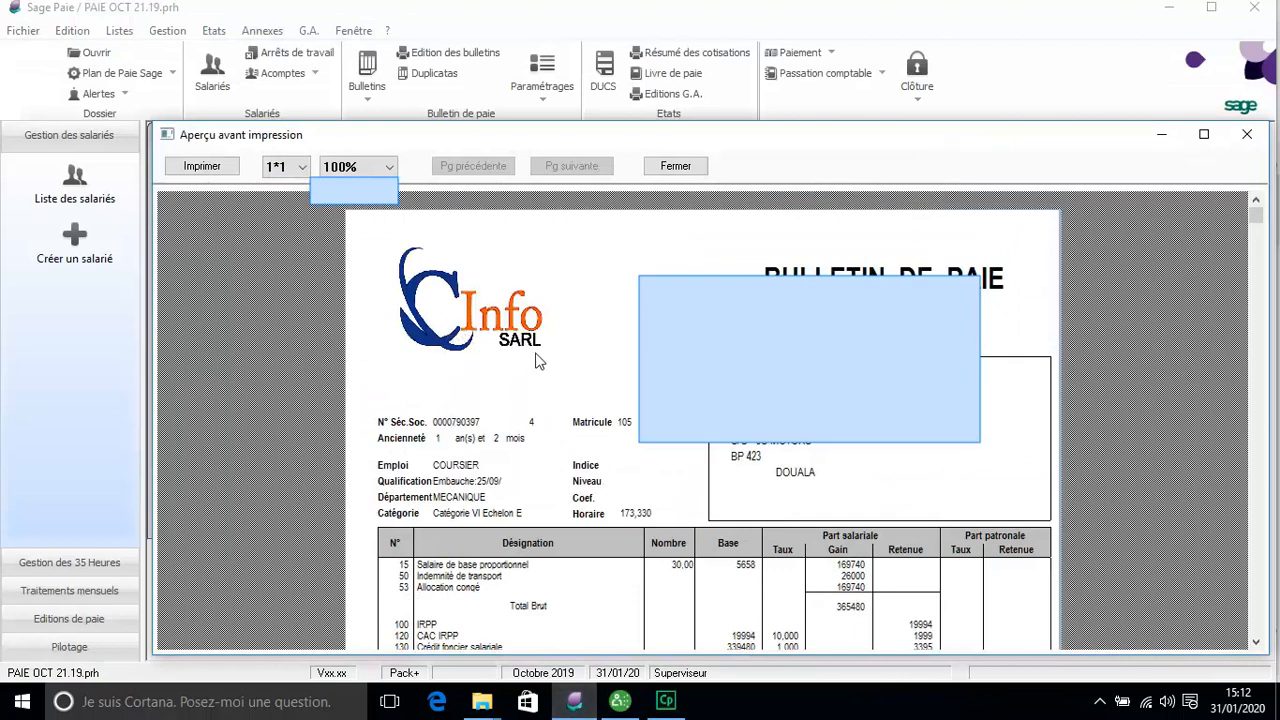
pyautogui.click(620, 703)
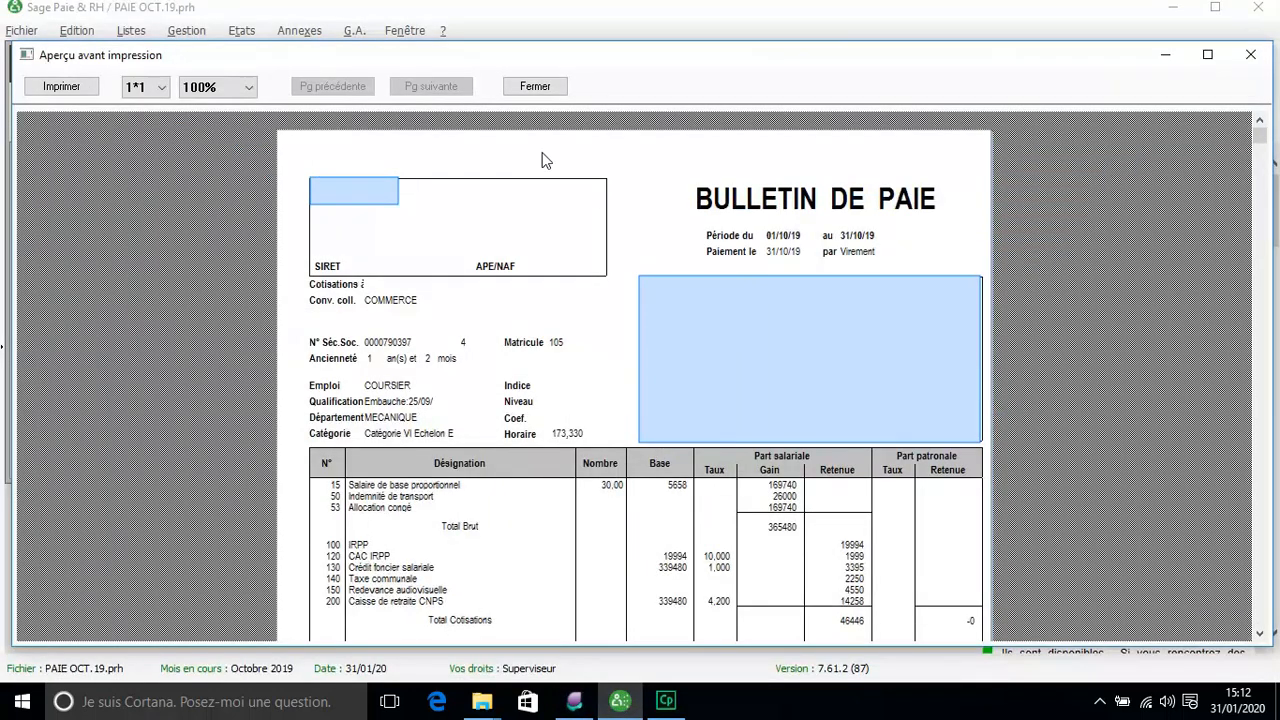
pyautogui.click(543, 87)
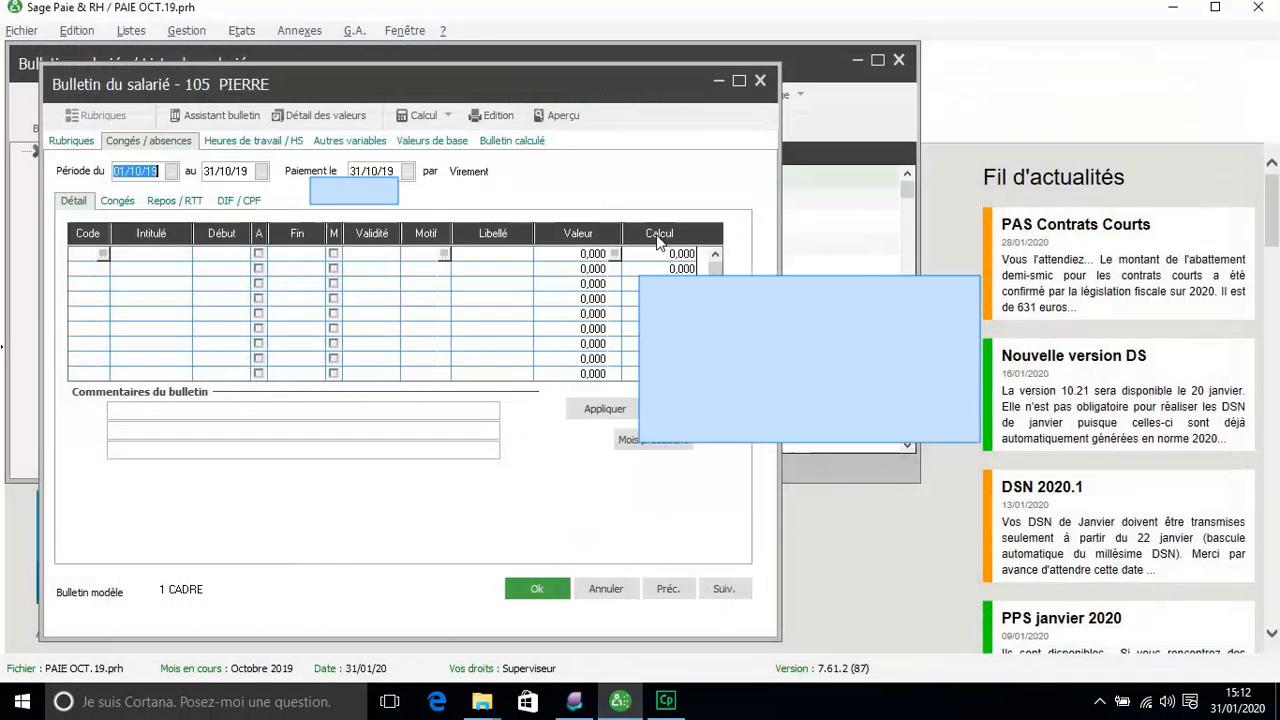
pyautogui.click(760, 80)
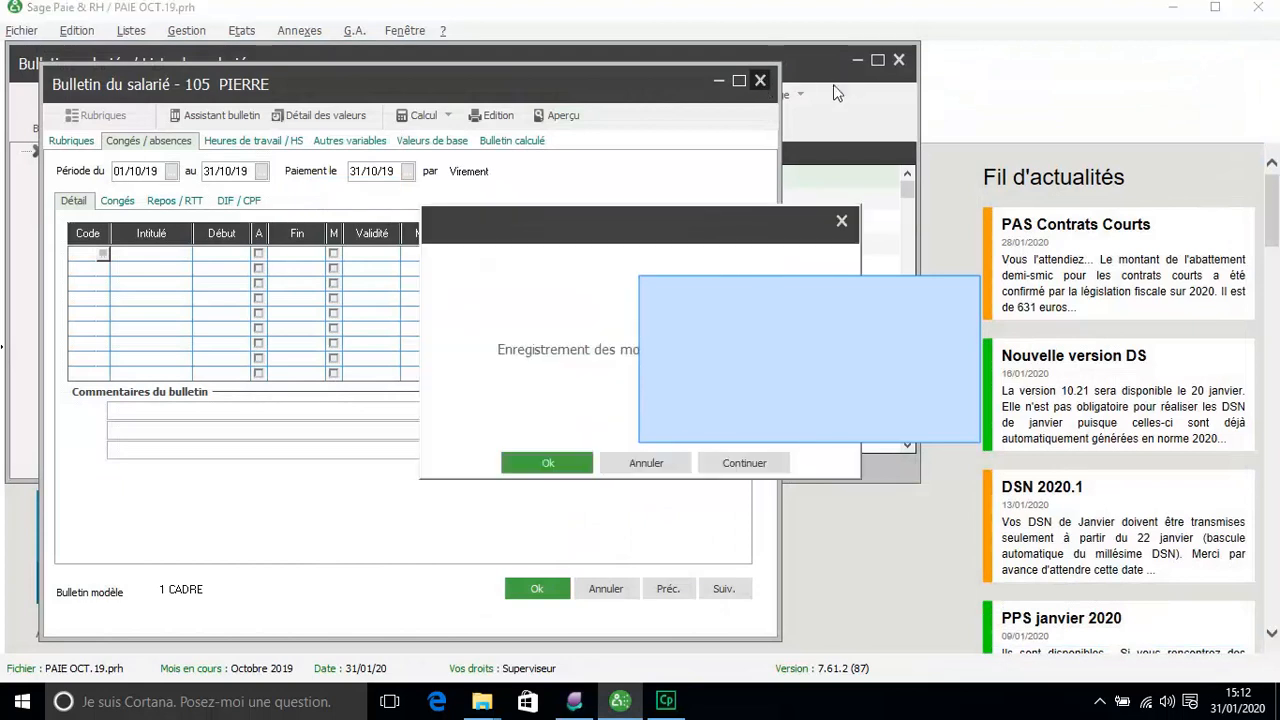
pyautogui.click(655, 465)
# Step: Switch to Sage Paie and close the payslip preview, the payslip without saving, and the employee payslip list
pyautogui.click(574, 703)
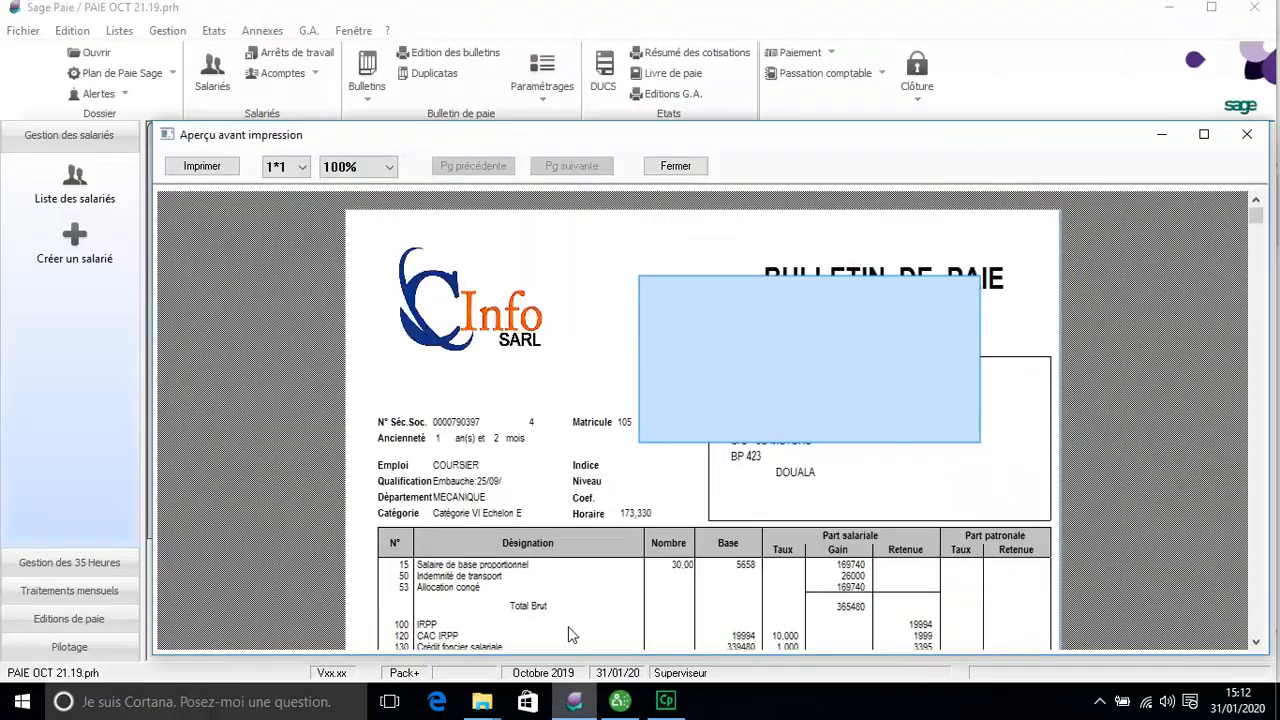
pyautogui.click(675, 167)
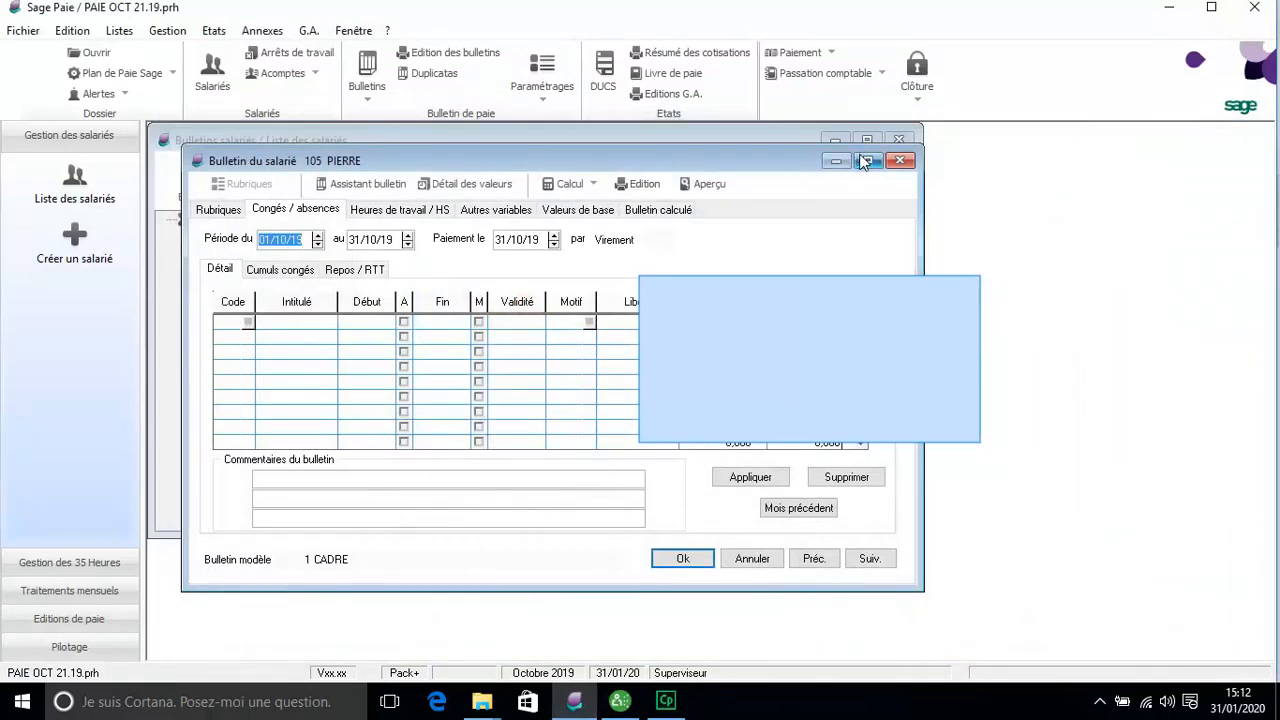
pyautogui.click(900, 163)
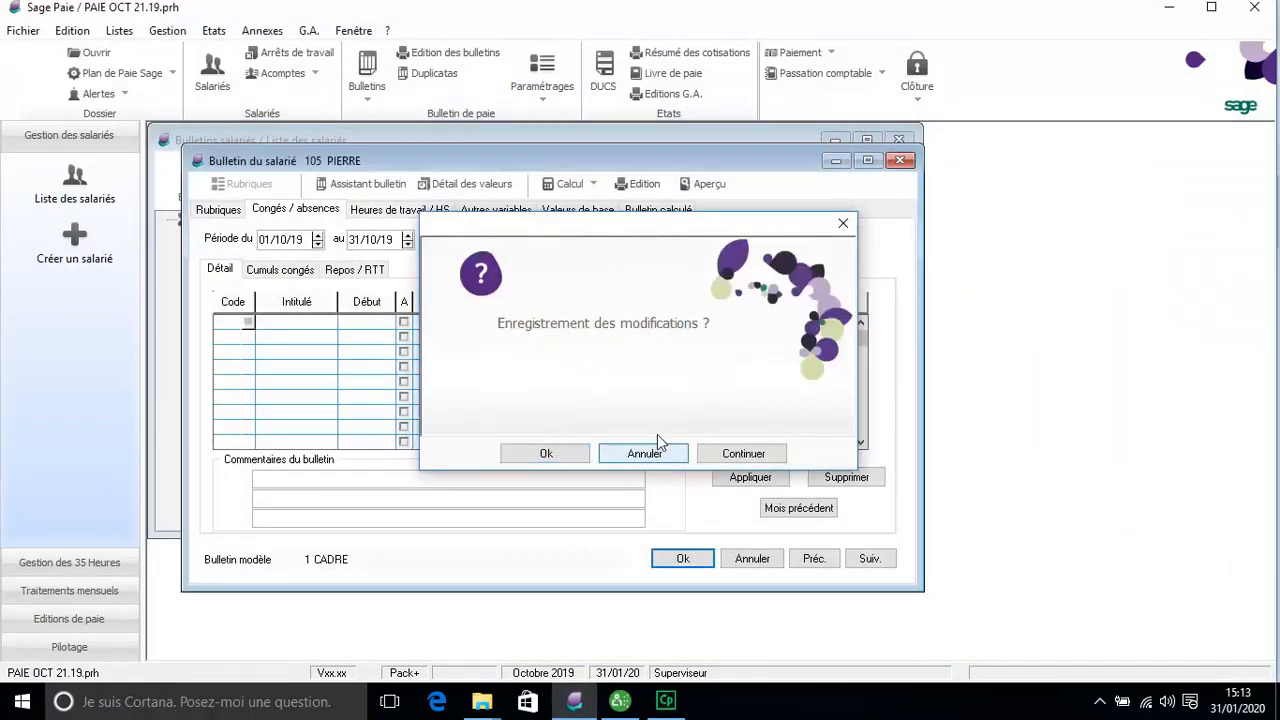
pyautogui.click(644, 455)
pyautogui.click(899, 160)
pyautogui.click(899, 140)
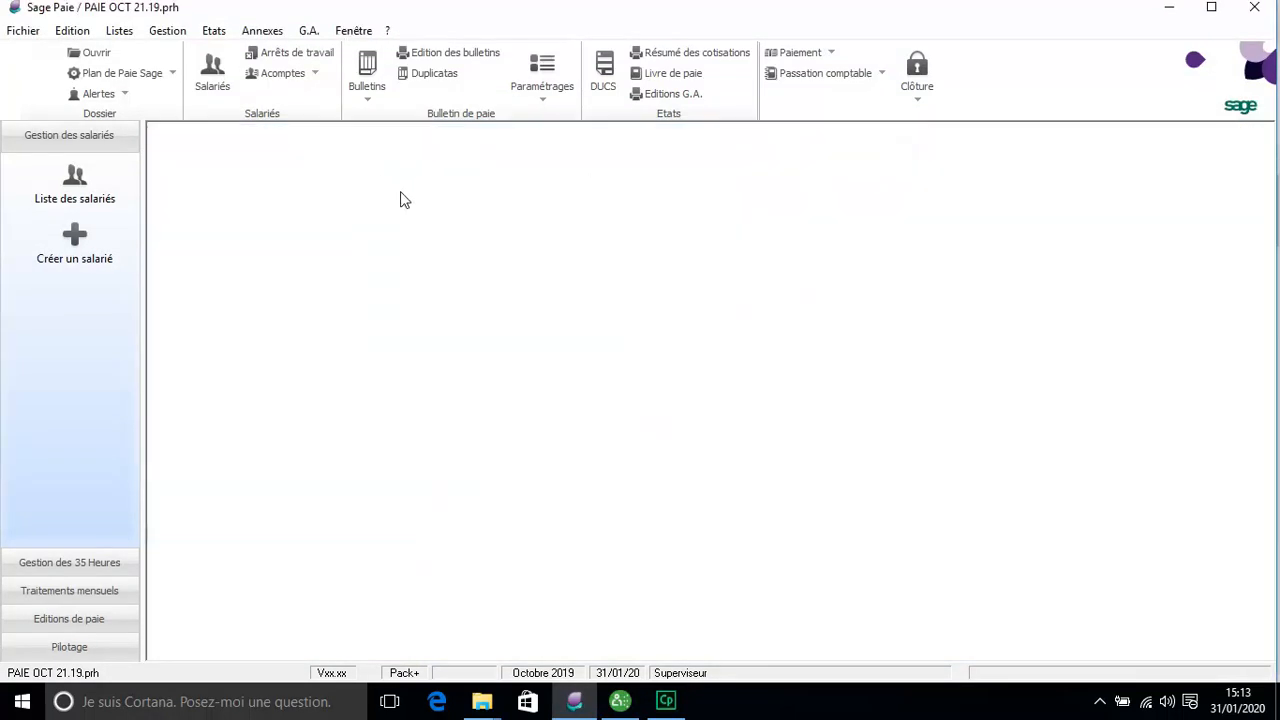
# Step: Check the advanced management model list for "Retenues sur salaire" and close the list
pyautogui.click(309, 31)
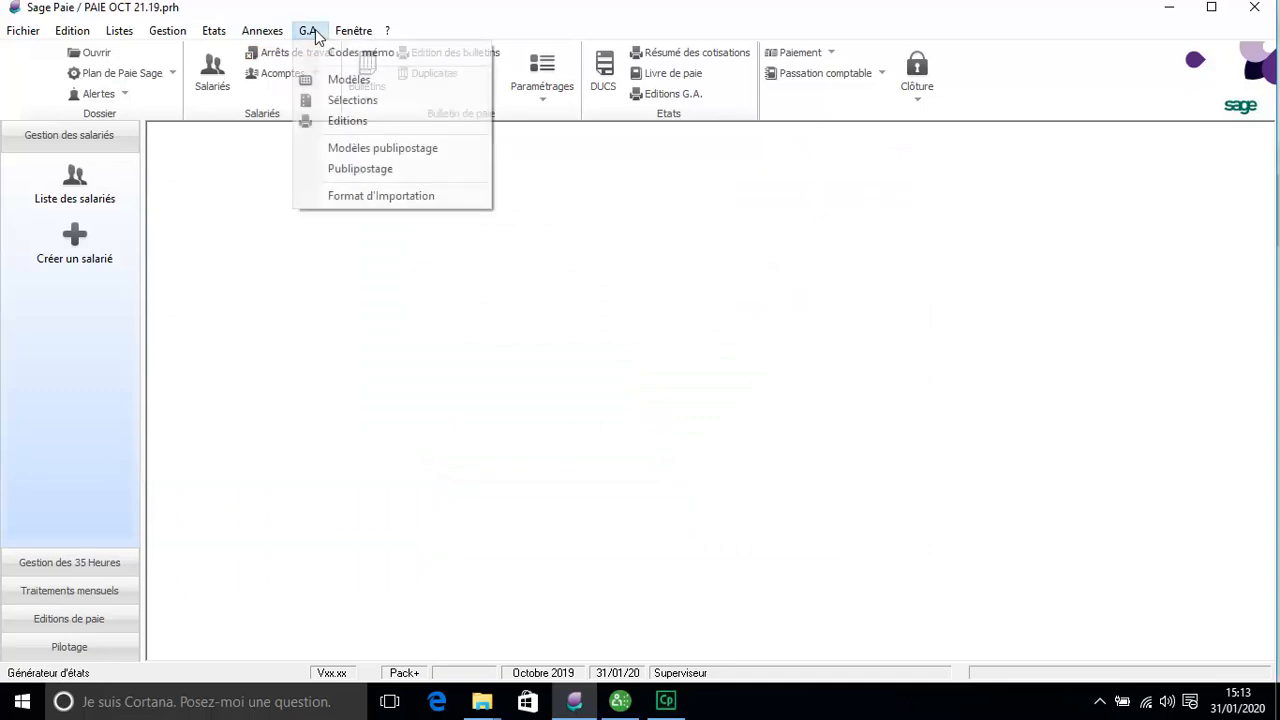
pyautogui.click(347, 82)
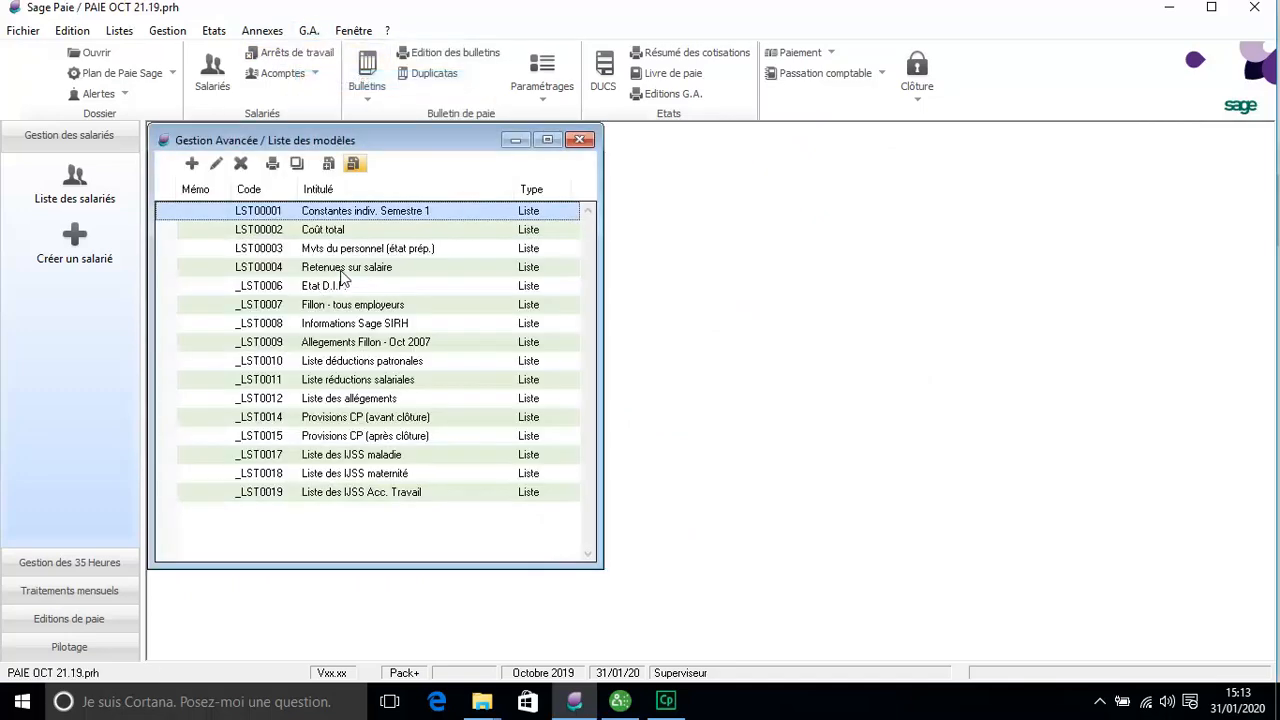
pyautogui.click(580, 140)
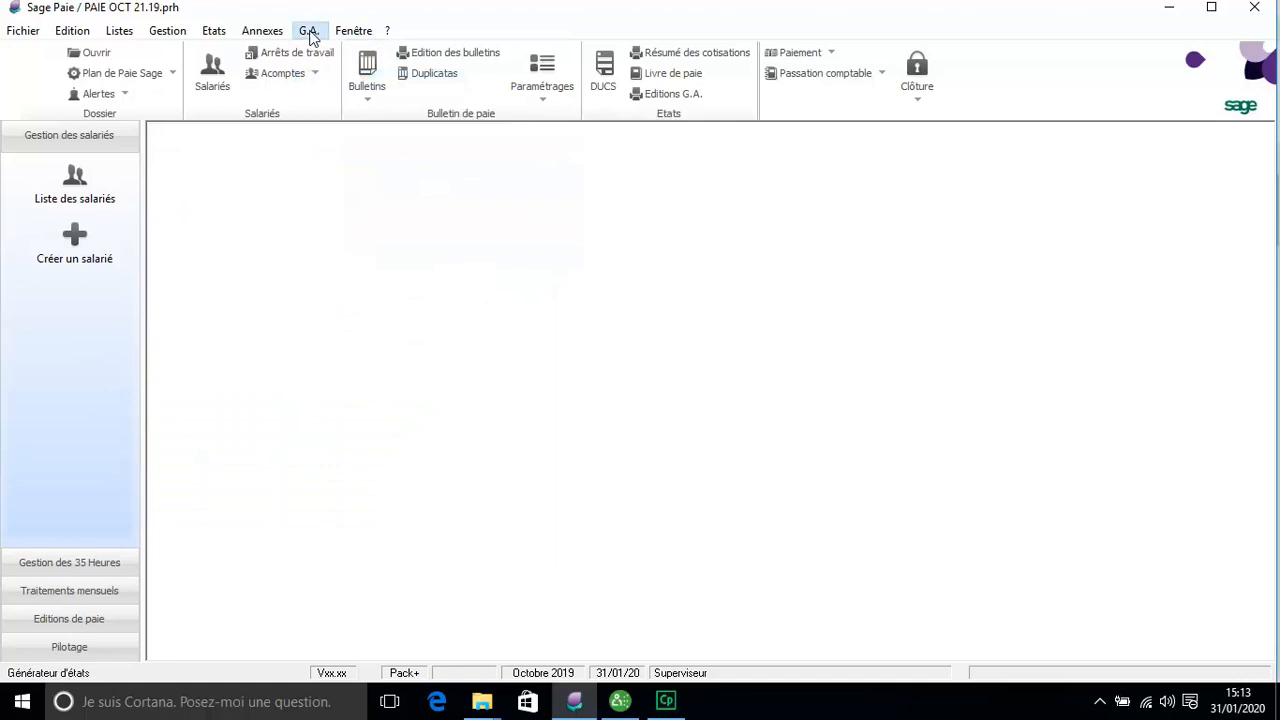
# Step: Preview the "Retenues sur salaire" report for the monthly period 01/10/19 to 31/10/19, with detail per employee and only employees processed in the period
pyautogui.click(309, 31)
pyautogui.click(349, 121)
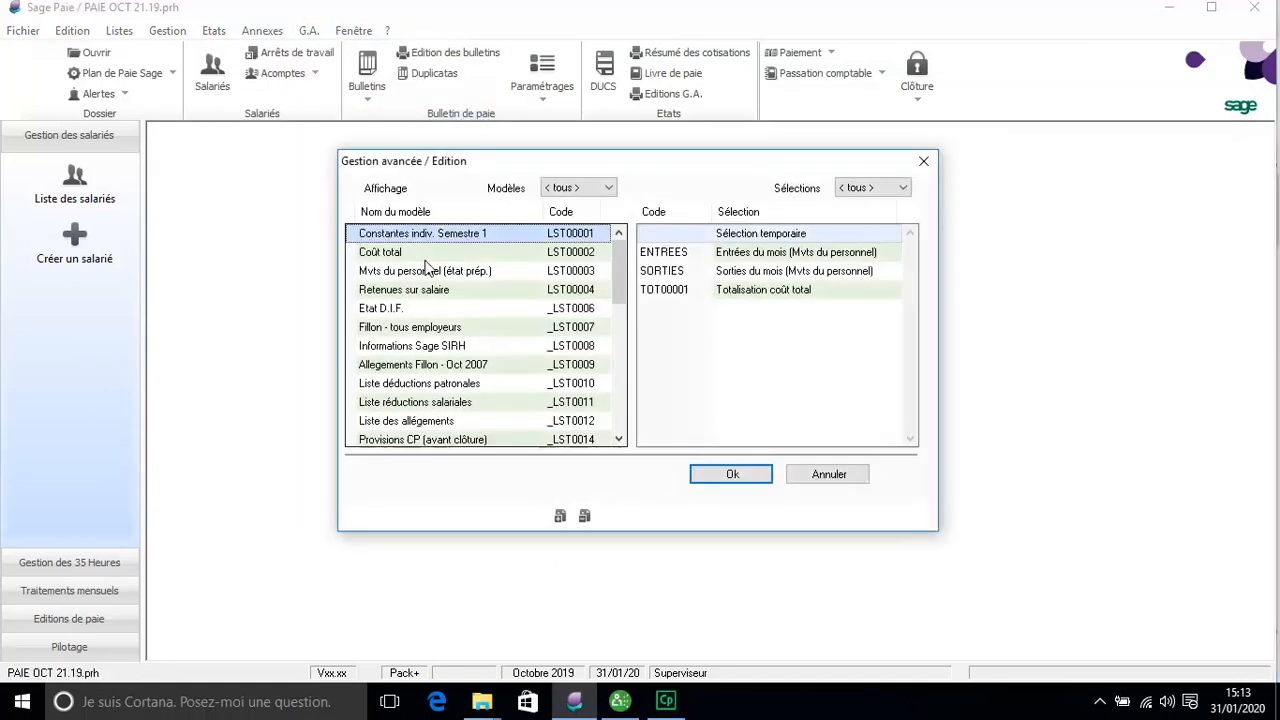
pyautogui.click(405, 290)
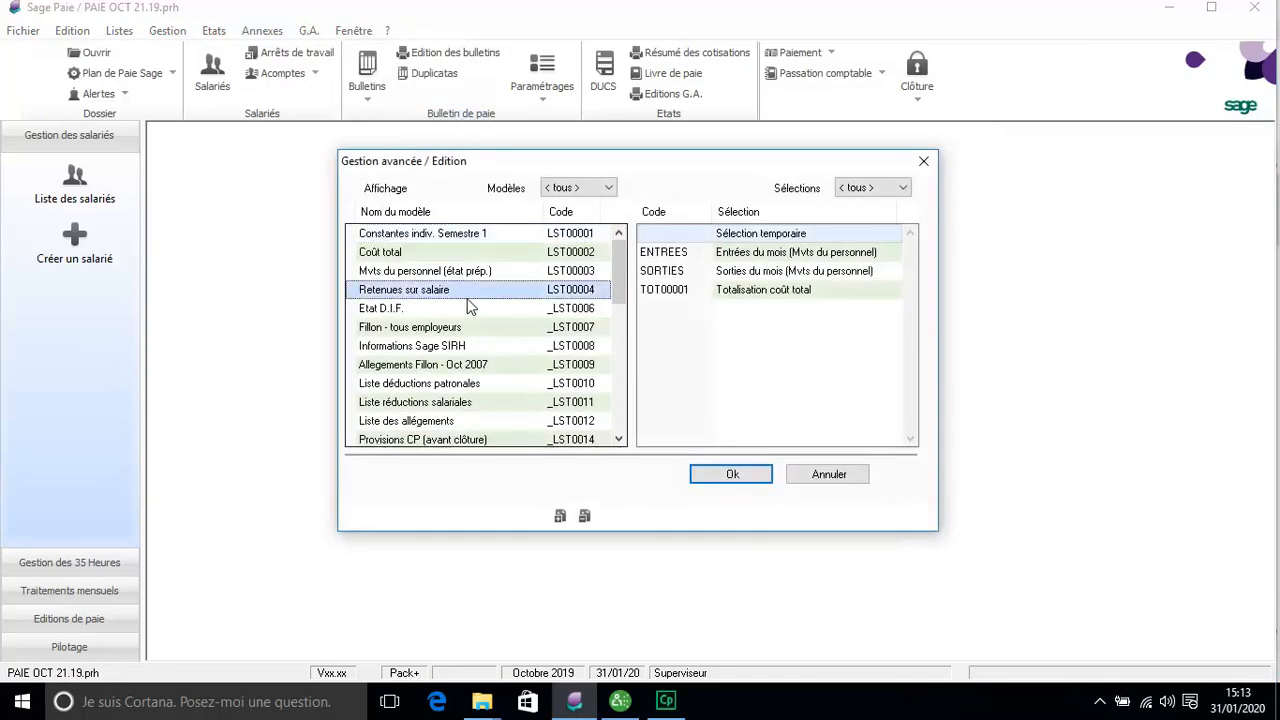
pyautogui.click(712, 472)
pyautogui.click(644, 418)
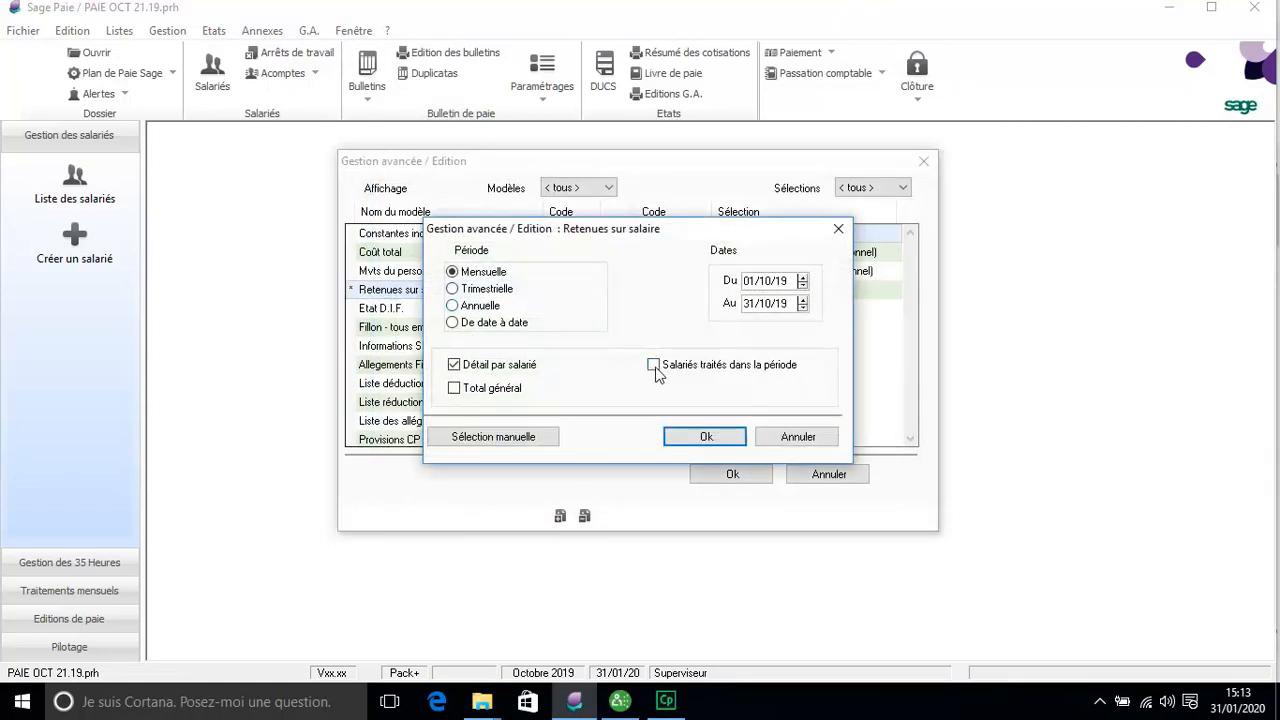
pyautogui.press('Return')
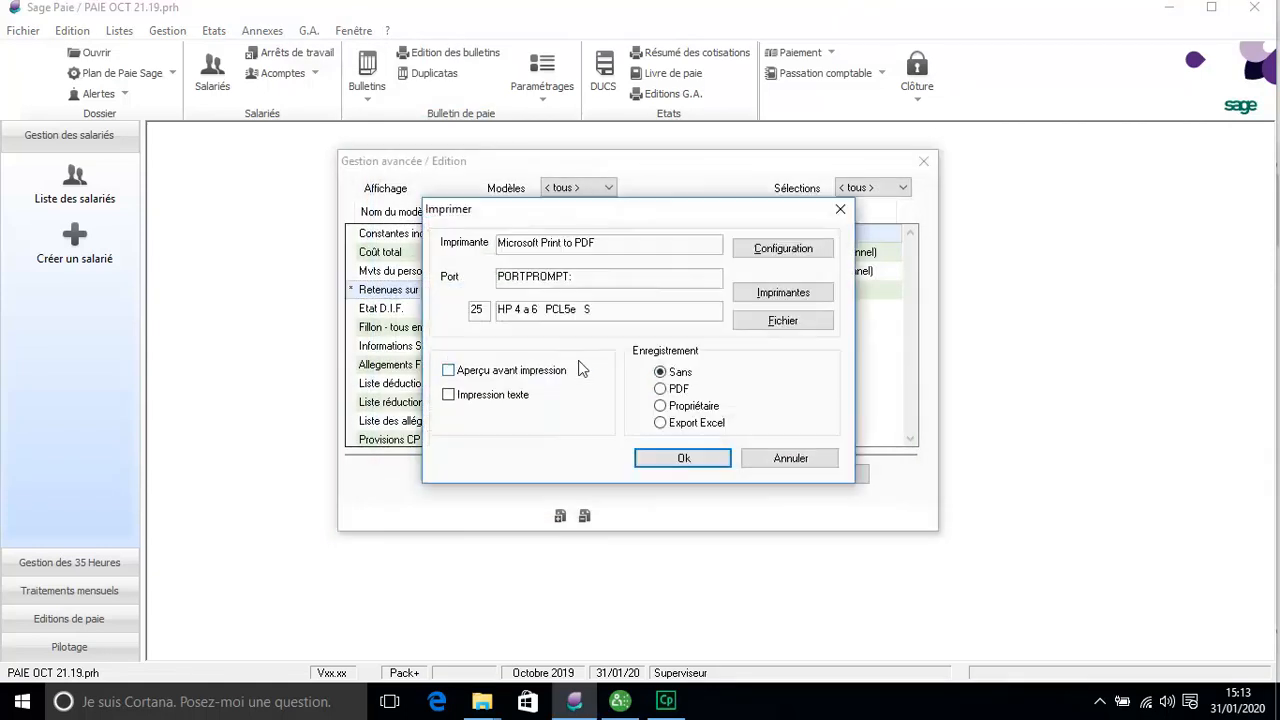
pyautogui.click(682, 458)
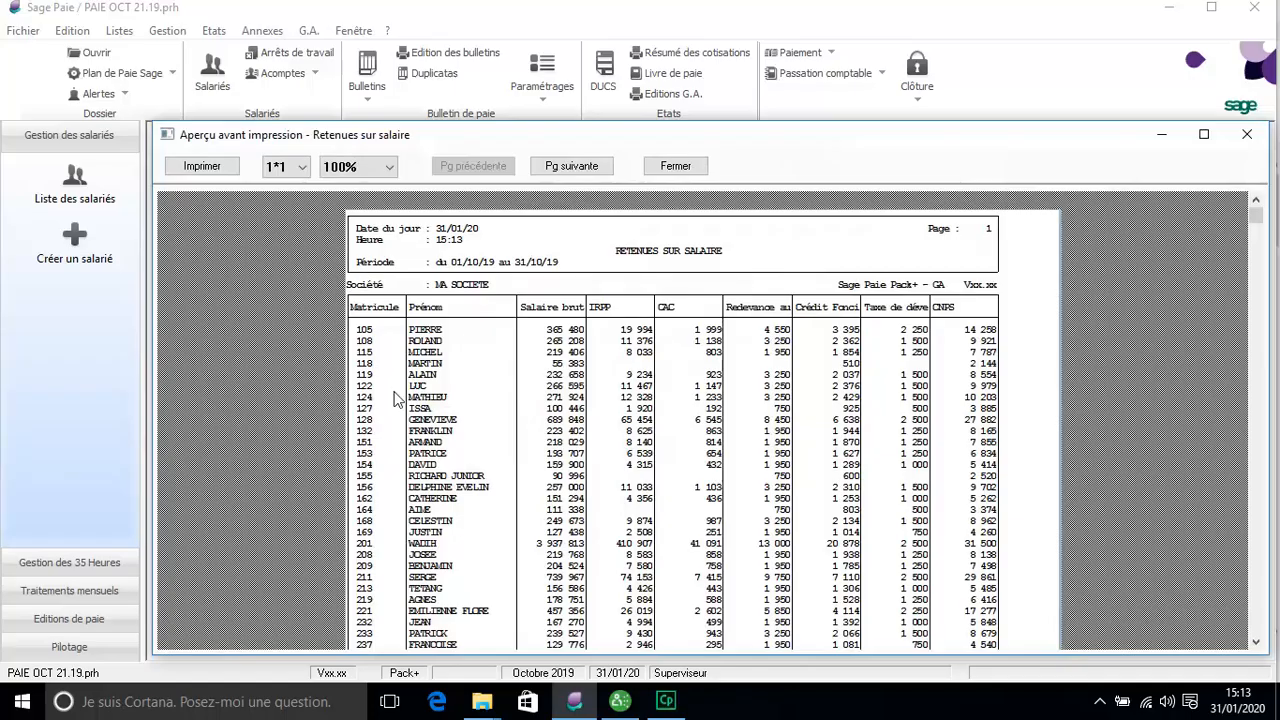
# Step: Switch to Sage Paie & RH, close the employee payslip list, and look for "Retenues sur salaire" among the advanced management edition models
pyautogui.click(624, 703)
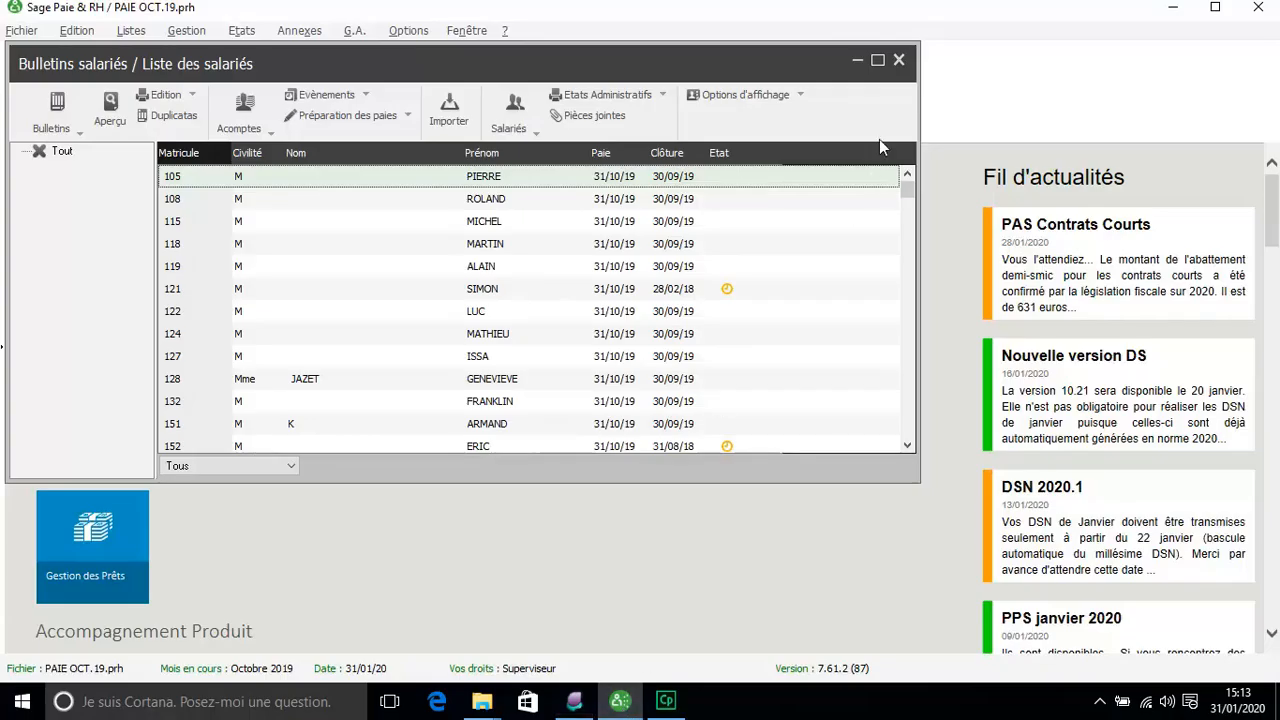
pyautogui.click(898, 60)
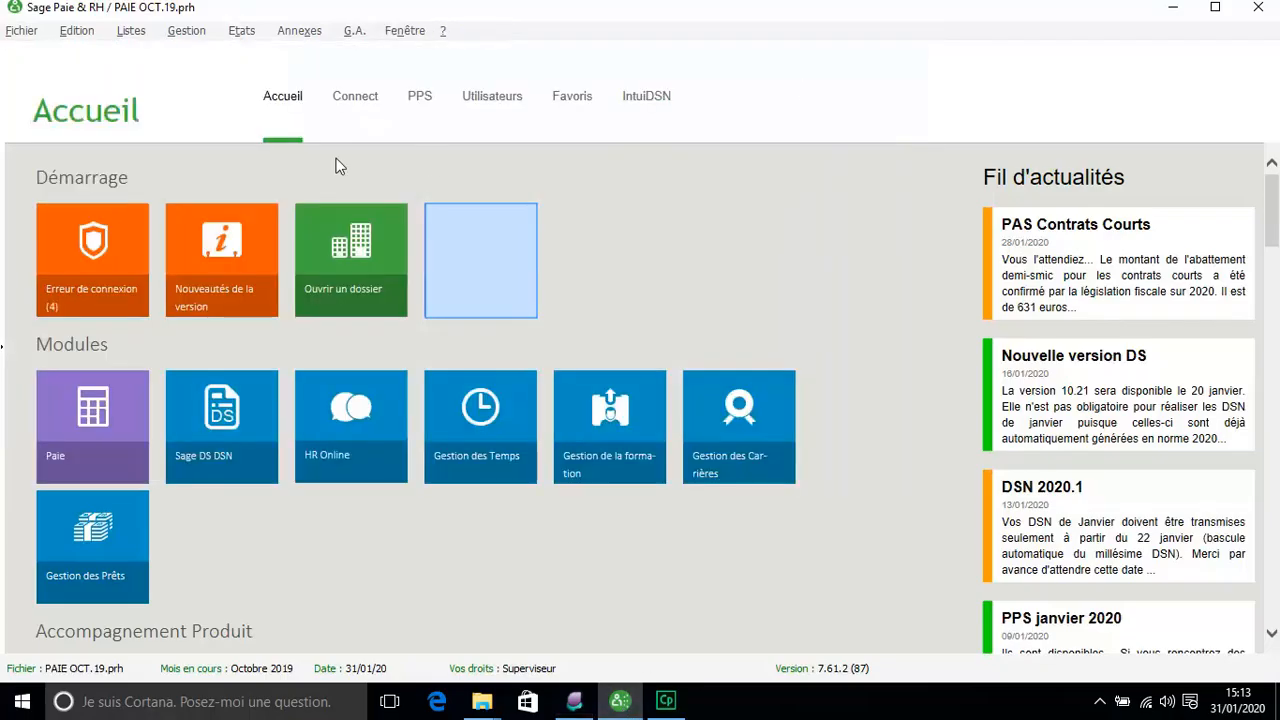
pyautogui.click(353, 32)
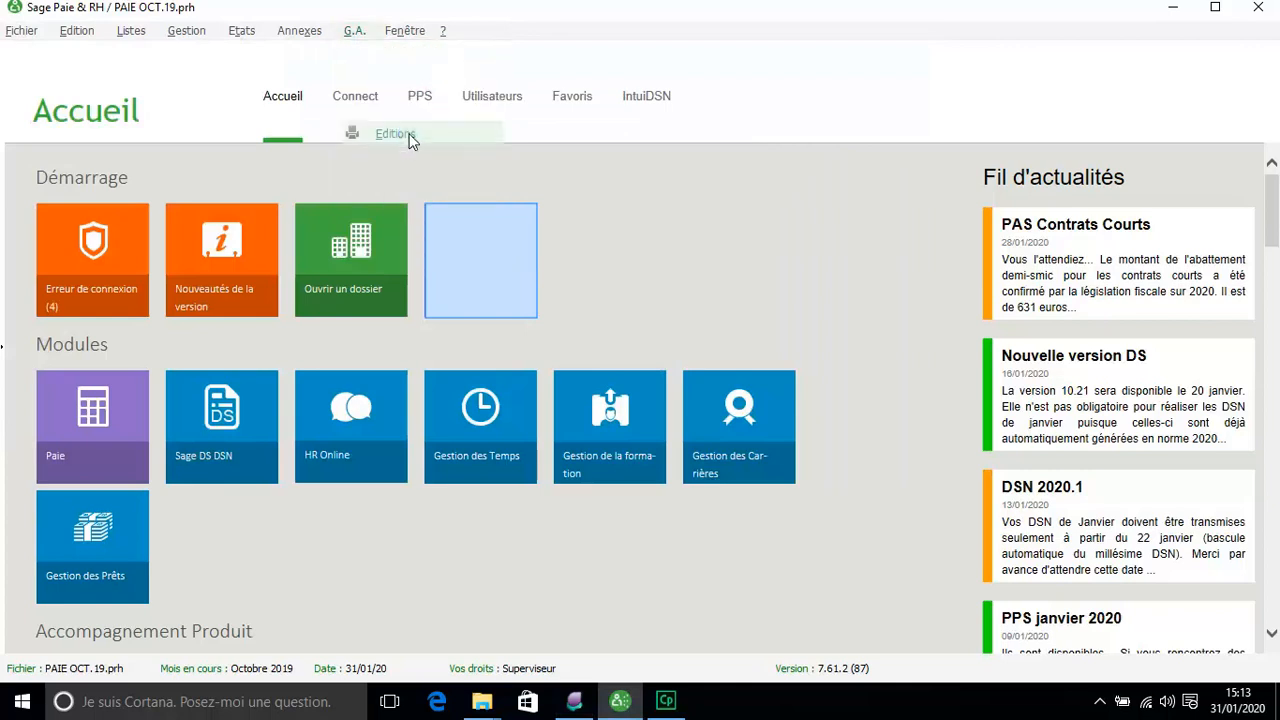
pyautogui.click(395, 134)
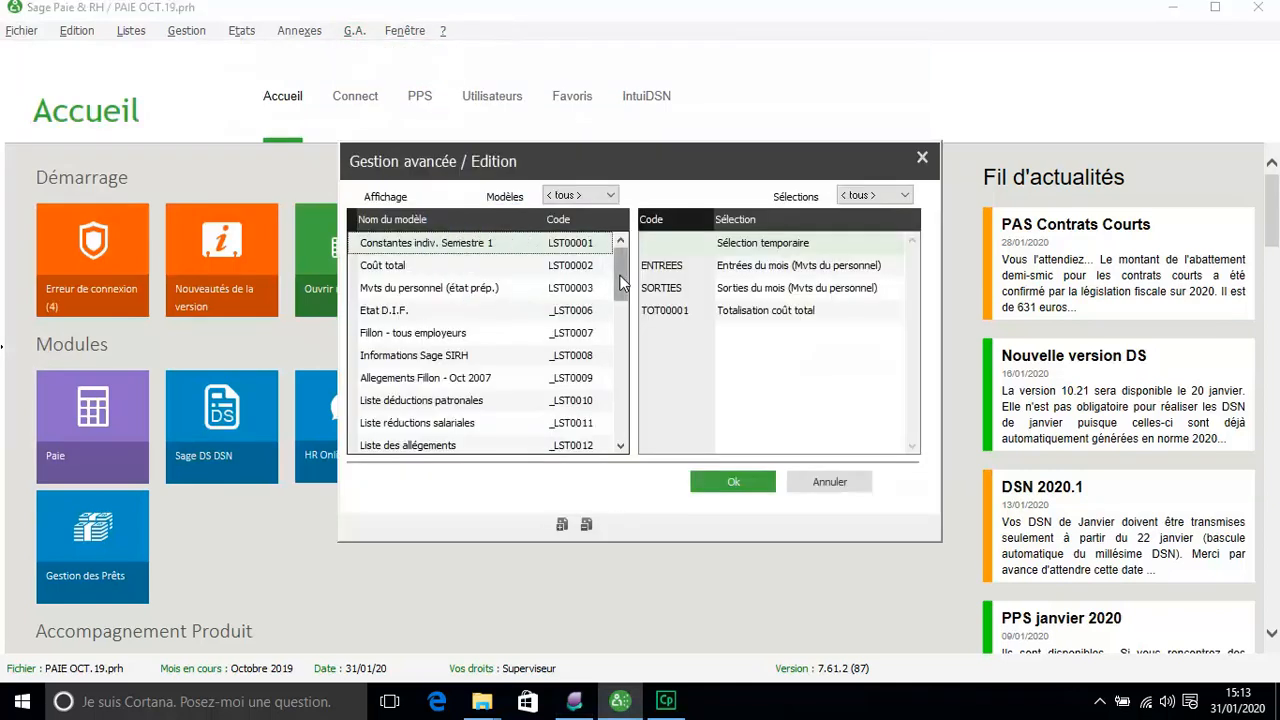
pyautogui.moveTo(620, 305)
pyautogui.mouseDown()
pyautogui.moveTo(626, 448)
pyautogui.moveTo(619, 292)
pyautogui.mouseUp()
# Step: Switch to Sage Paie, close the "Retenues sur salaire" preview, and leave the advanced management edition dialogs
pyautogui.moveTo(578, 698)
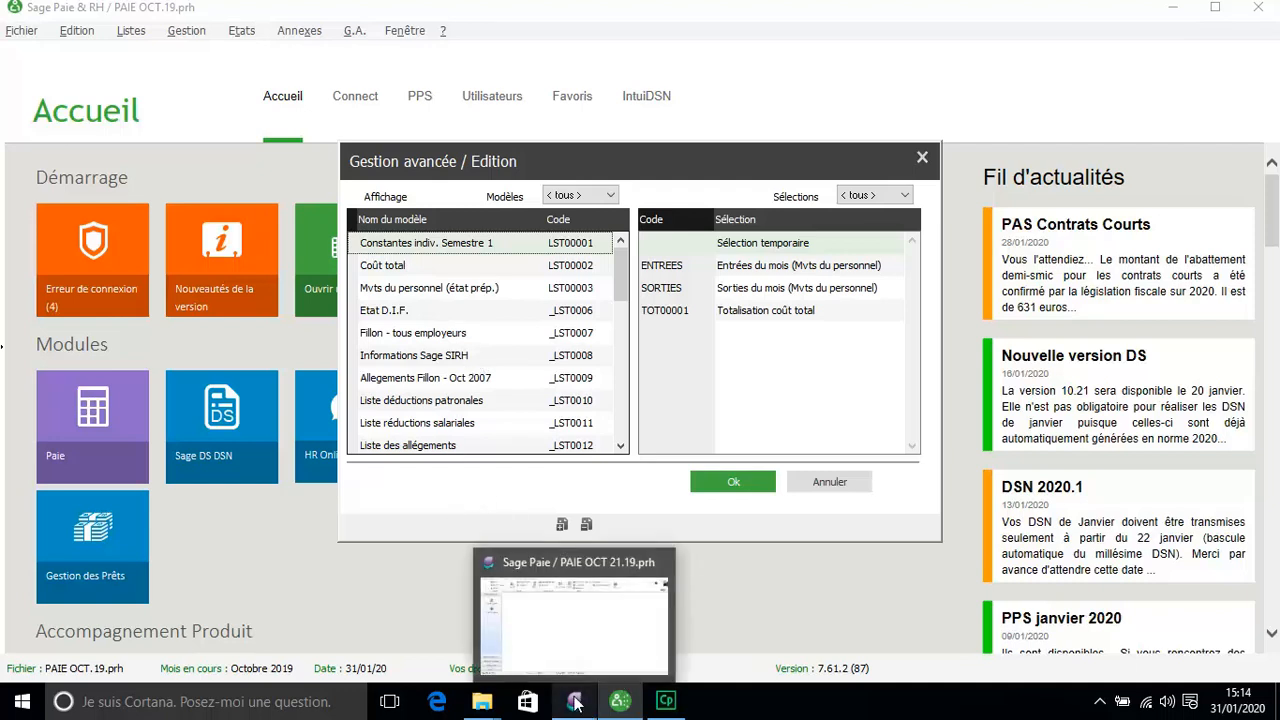
pyautogui.click(594, 622)
pyautogui.click(679, 170)
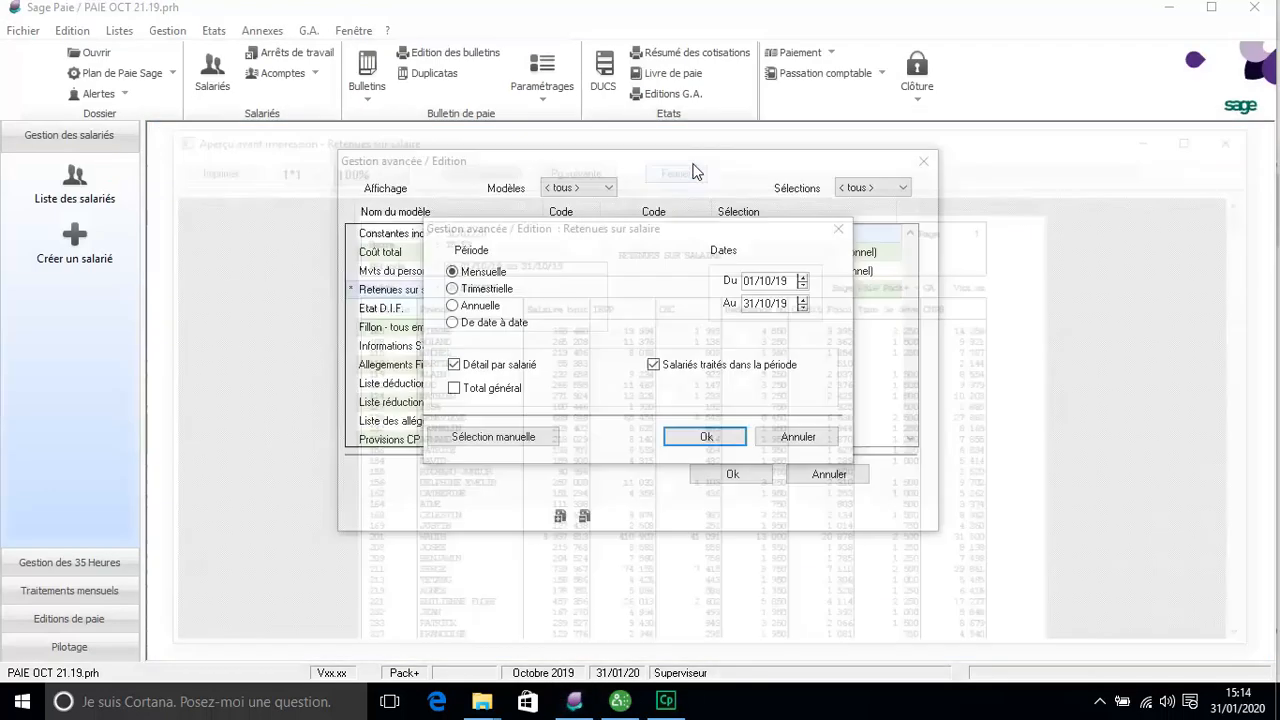
pyautogui.click(798, 433)
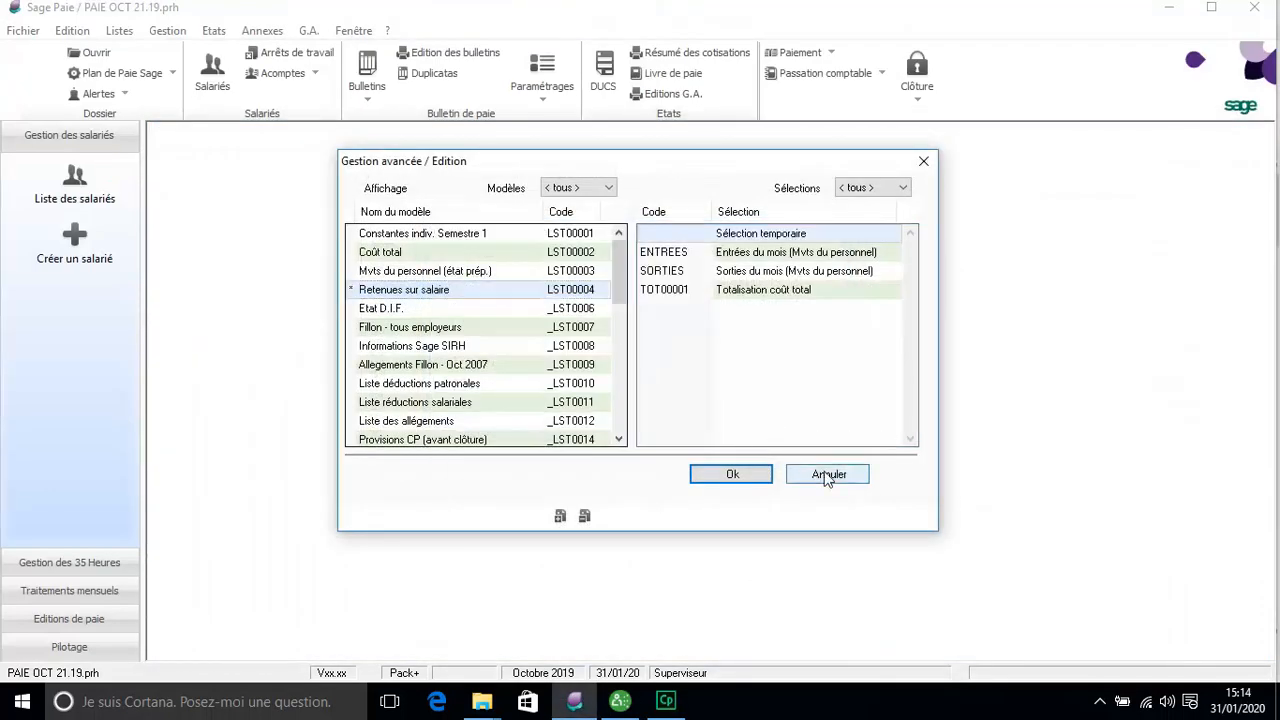
pyautogui.click(824, 474)
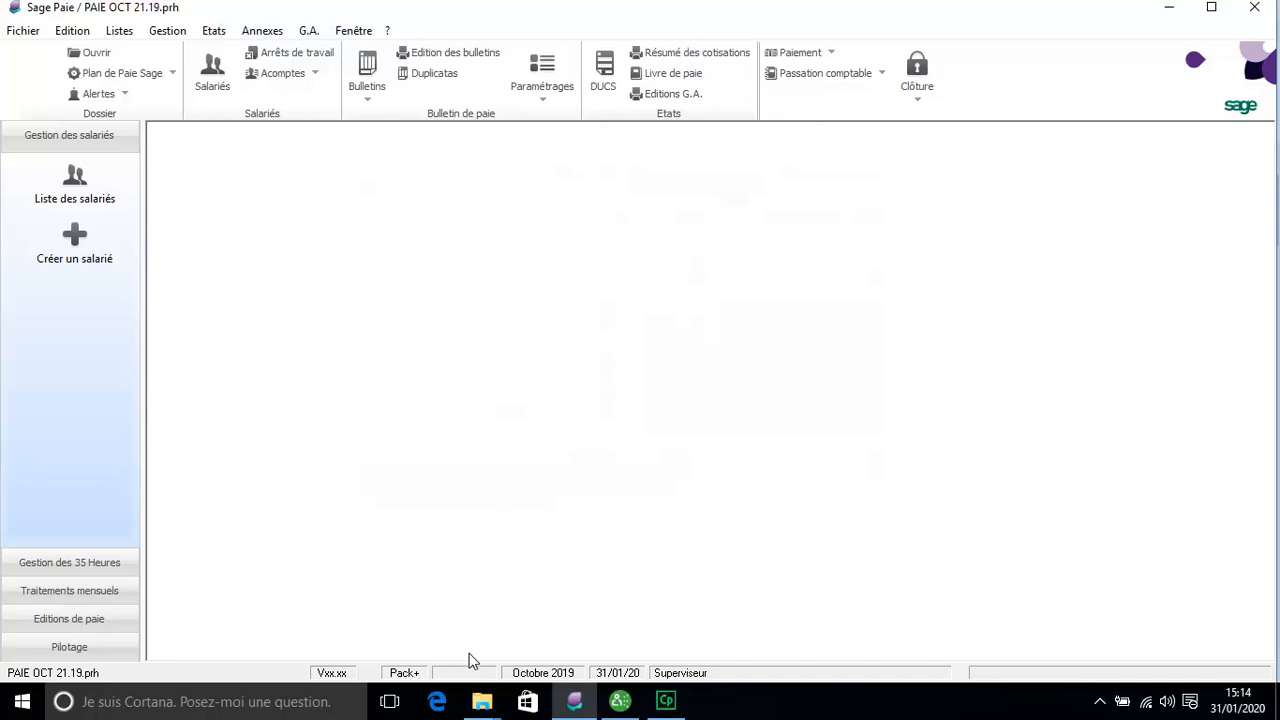
# Step: Switch to File Explorer and open the SagePaie21 folder on Disque local (C:)
pyautogui.click(481, 705)
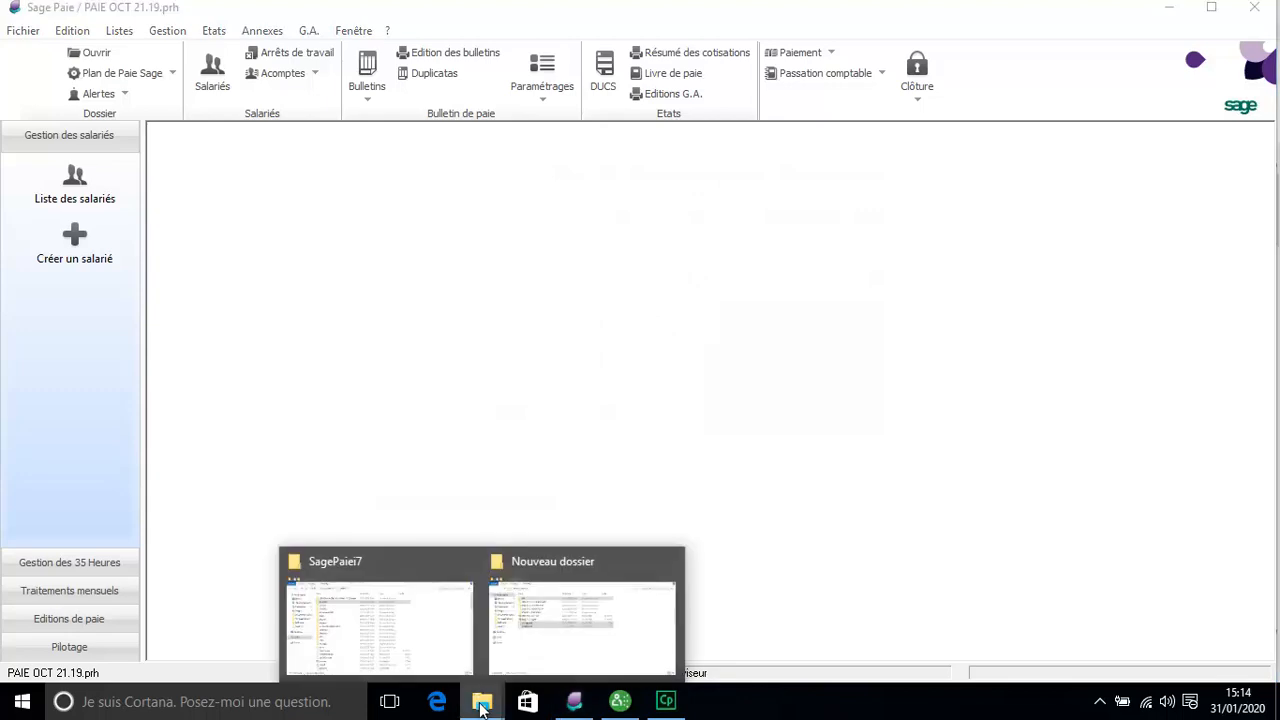
pyautogui.click(434, 650)
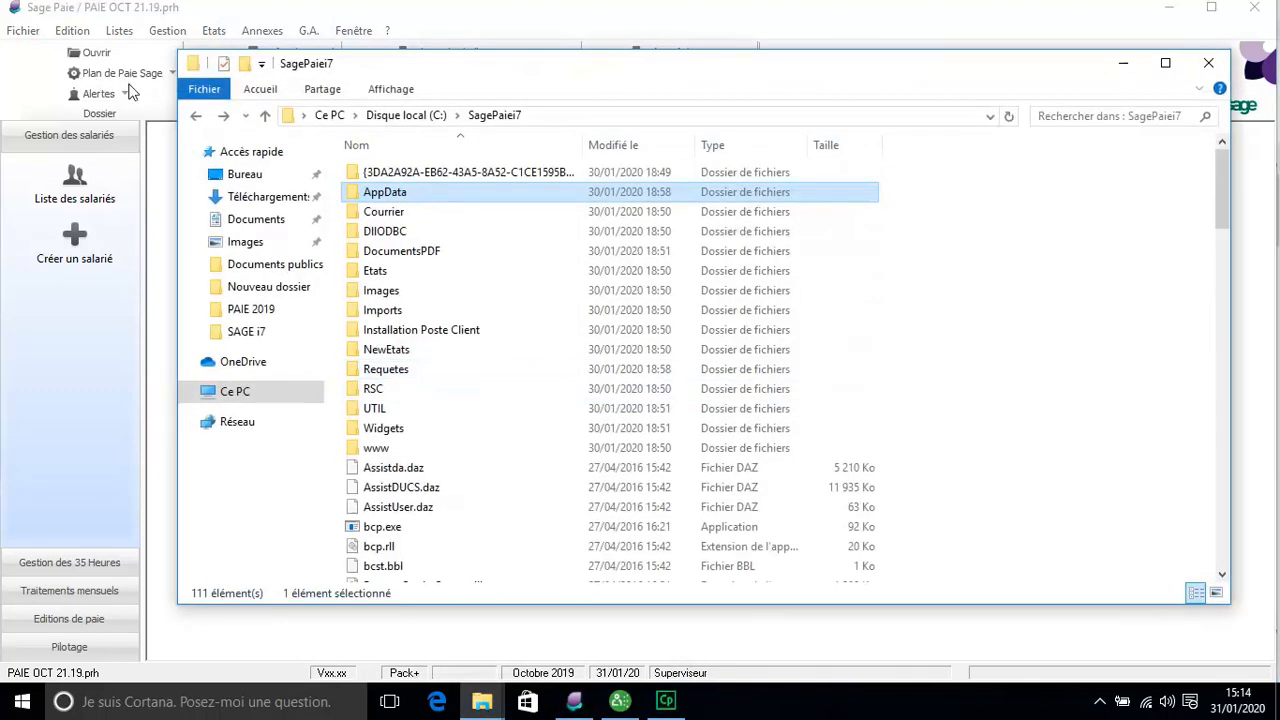
pyautogui.click(197, 119)
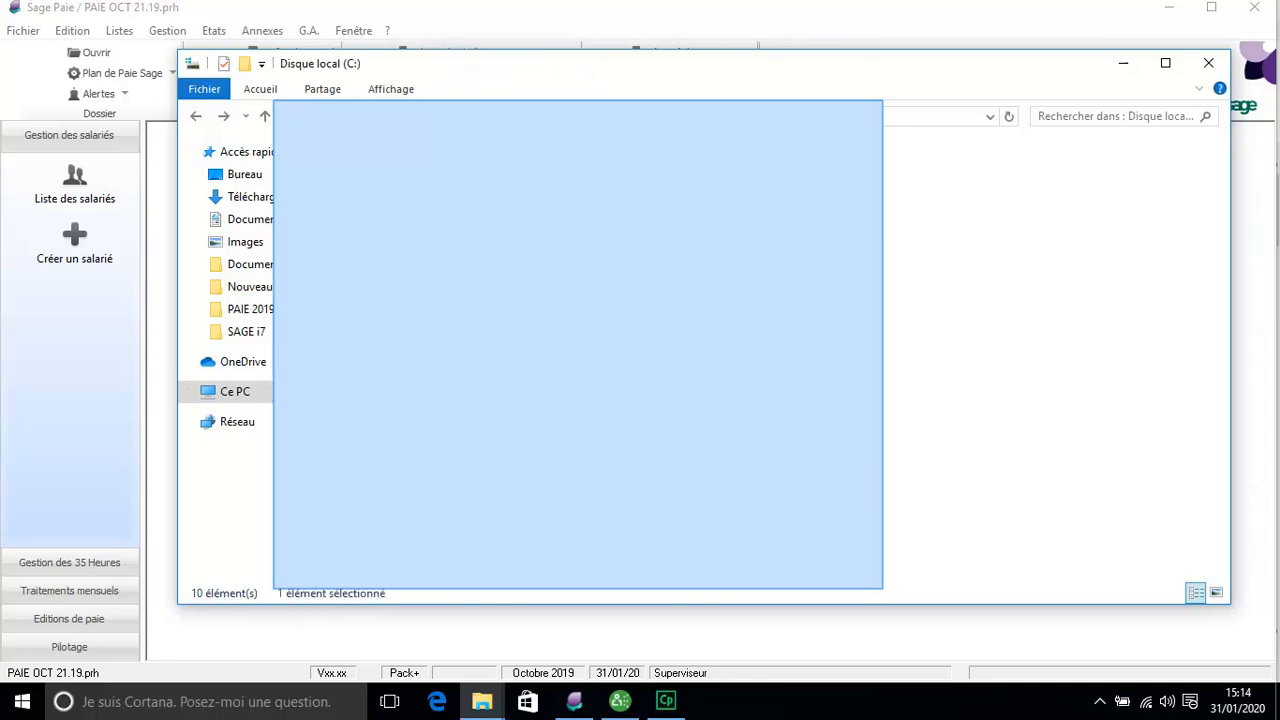
pyautogui.doubleClick(430, 287)
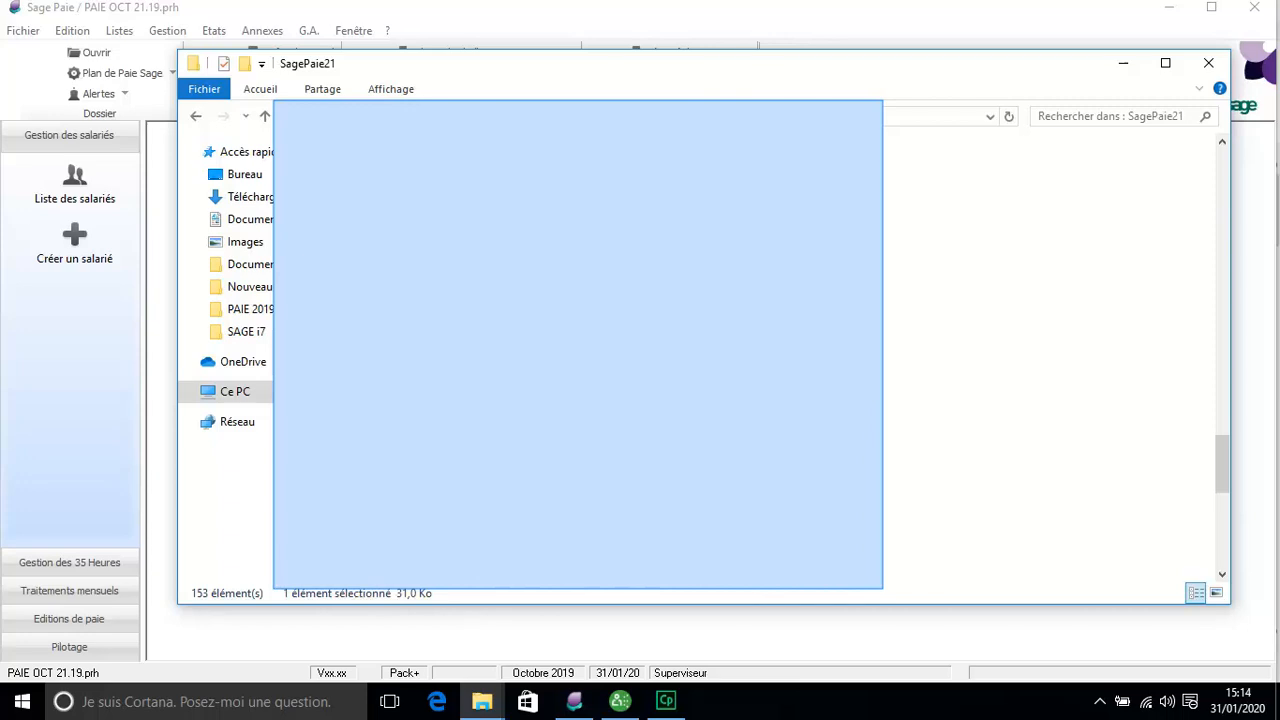
# Step: Copy the 31 Ko file, the 85 Ko file and the customisation folder from SagePaie21
pyautogui.scroll(-2, 640, 360)
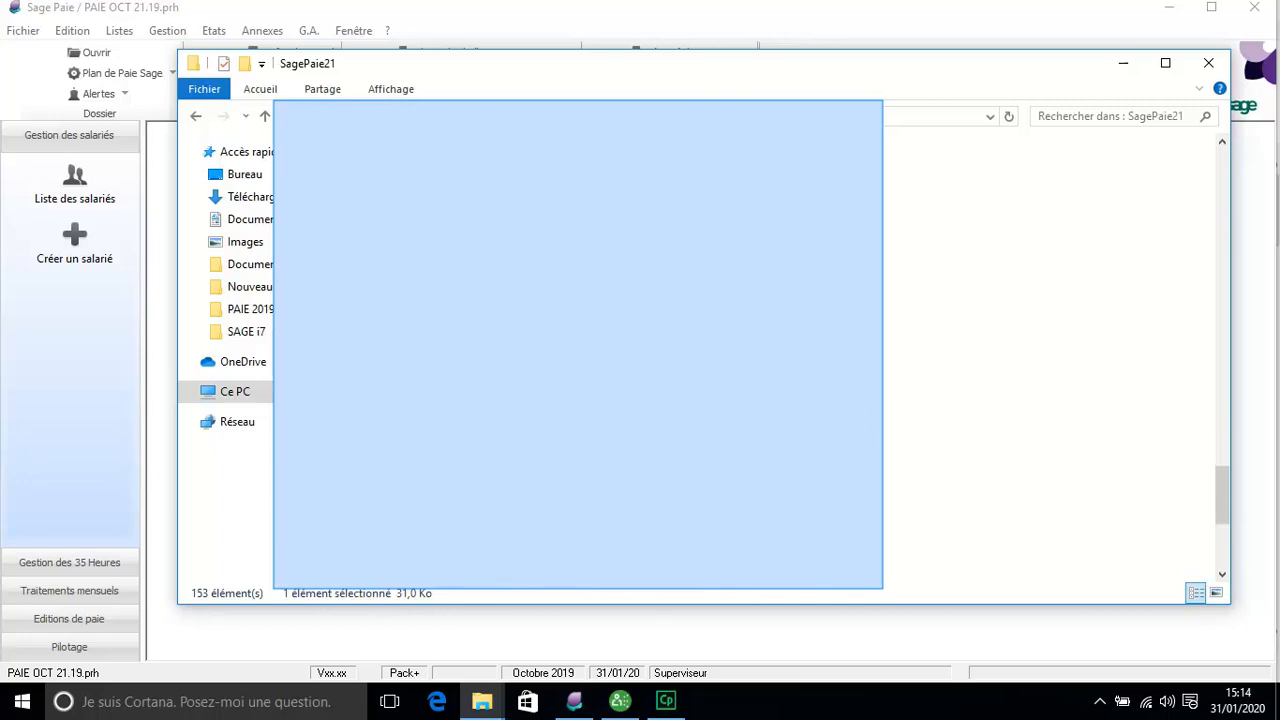
pyautogui.scroll(1, 640, 360)
pyautogui.keyDown('ctrl'); pyautogui.click(578, 344); pyautogui.keyUp('ctrl')
pyautogui.scroll(8, 578, 344)
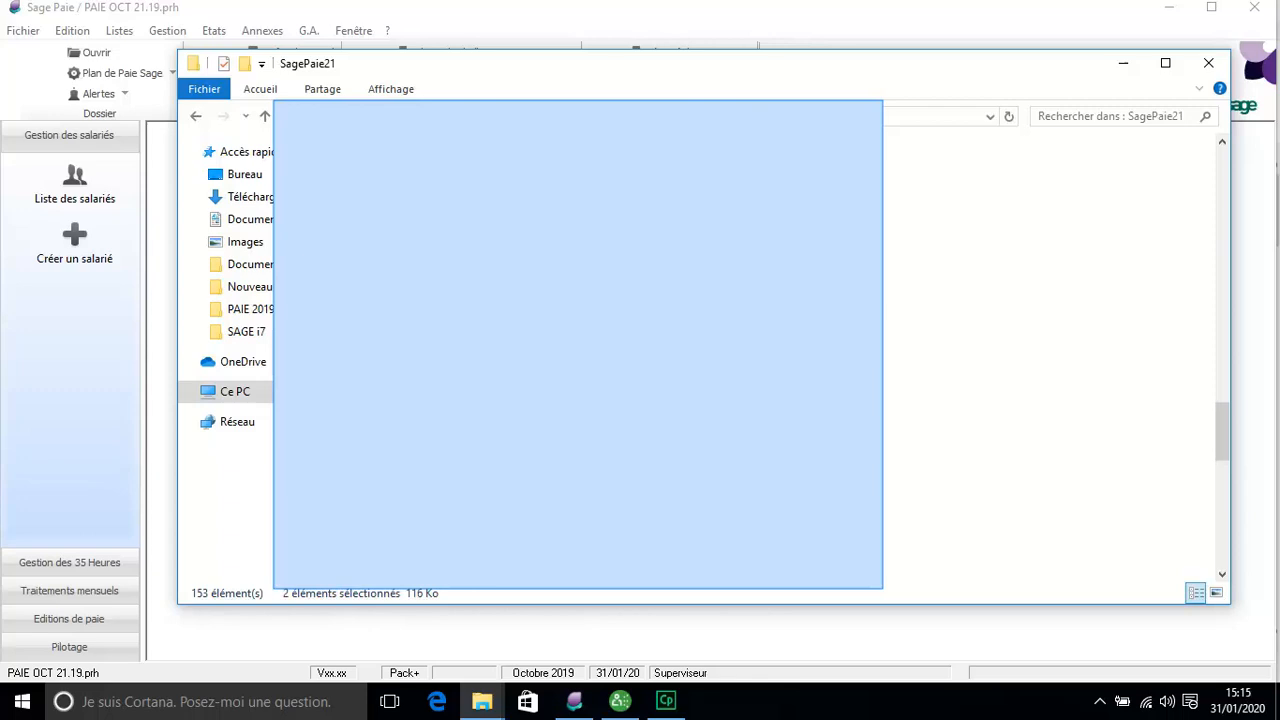
pyautogui.scroll(15, 578, 344)
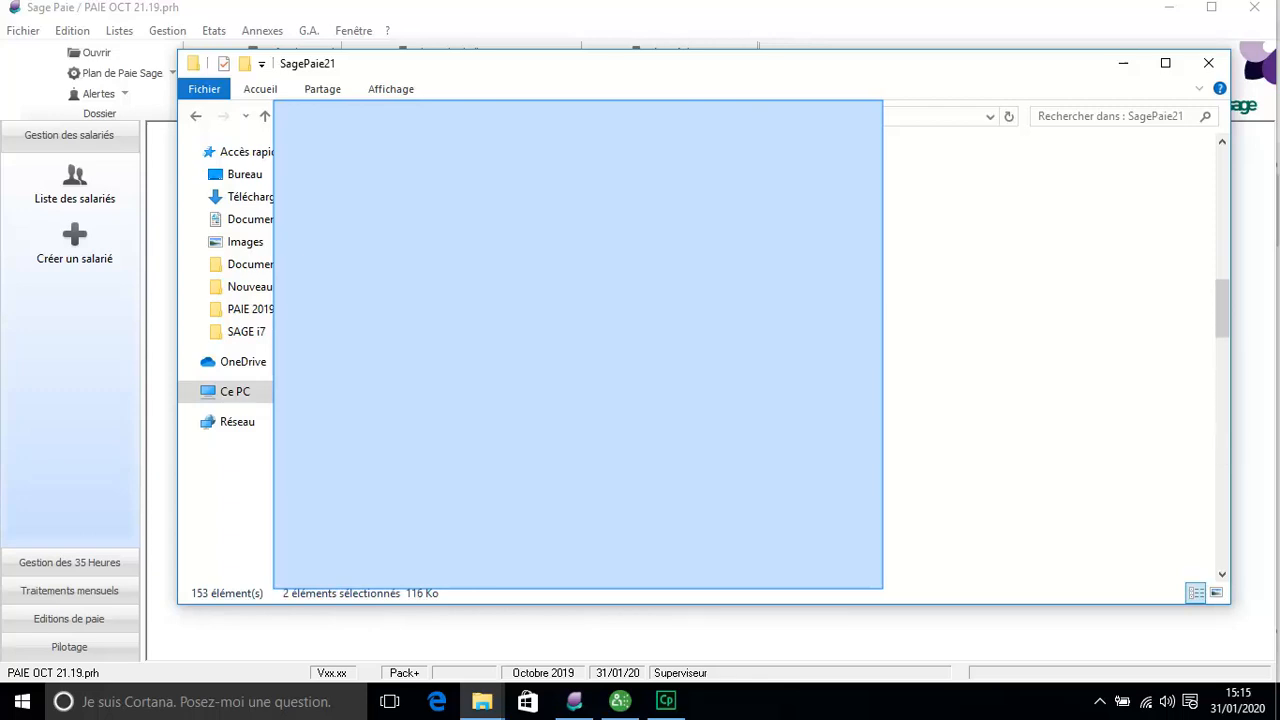
pyautogui.scroll(6, 578, 344)
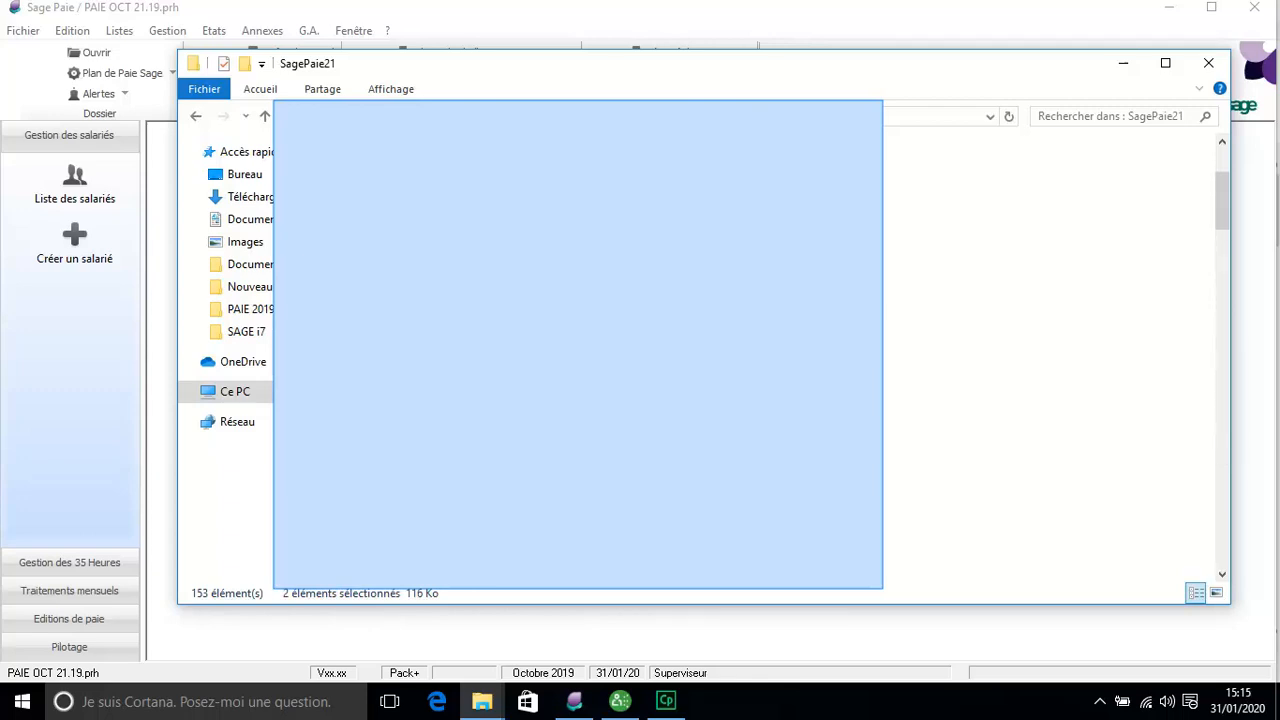
pyautogui.scroll(2, 578, 344)
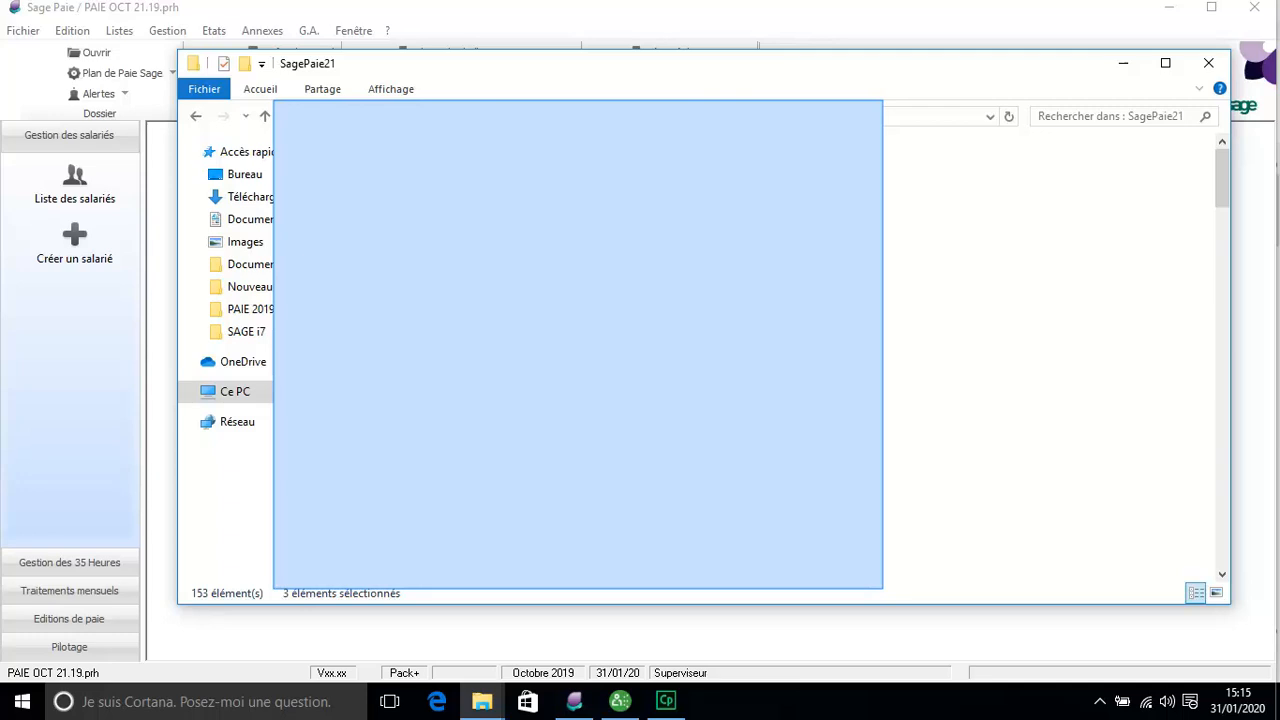
# Step: Paste the copied folder and two files into Nouveau dossier
pyautogui.moveTo(482, 700)
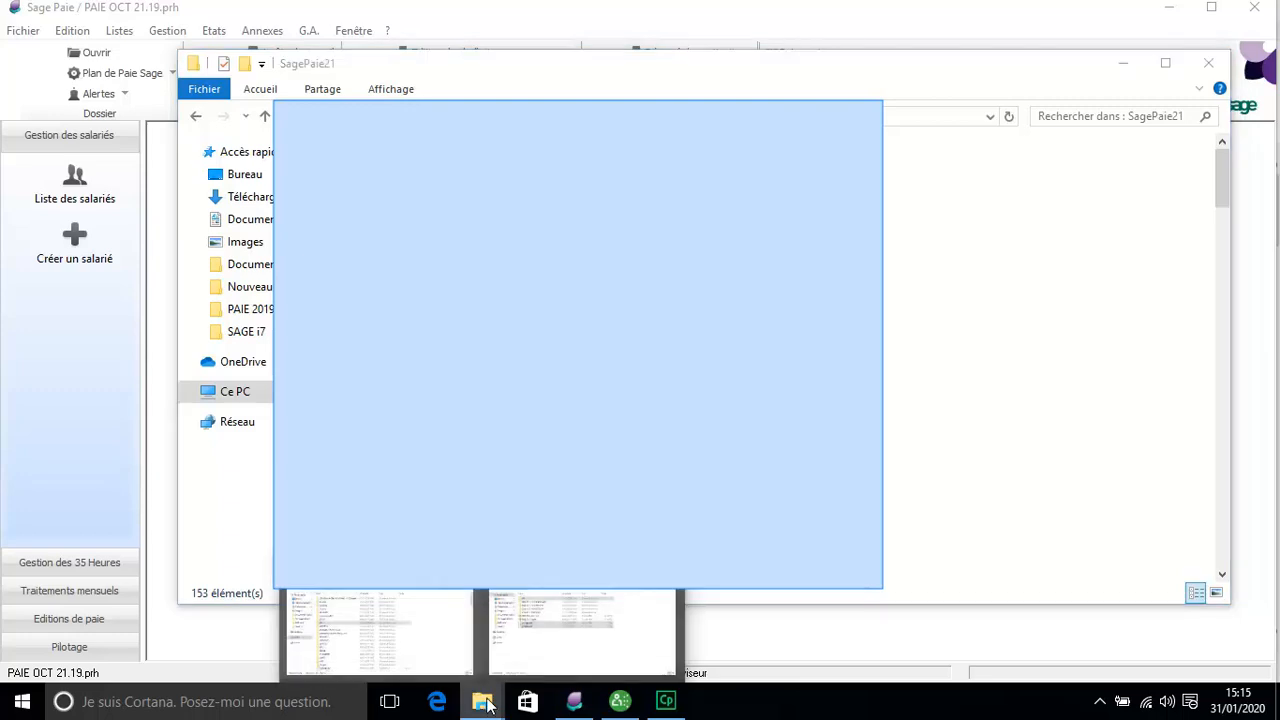
pyautogui.click(543, 654)
pyautogui.click(640, 478)
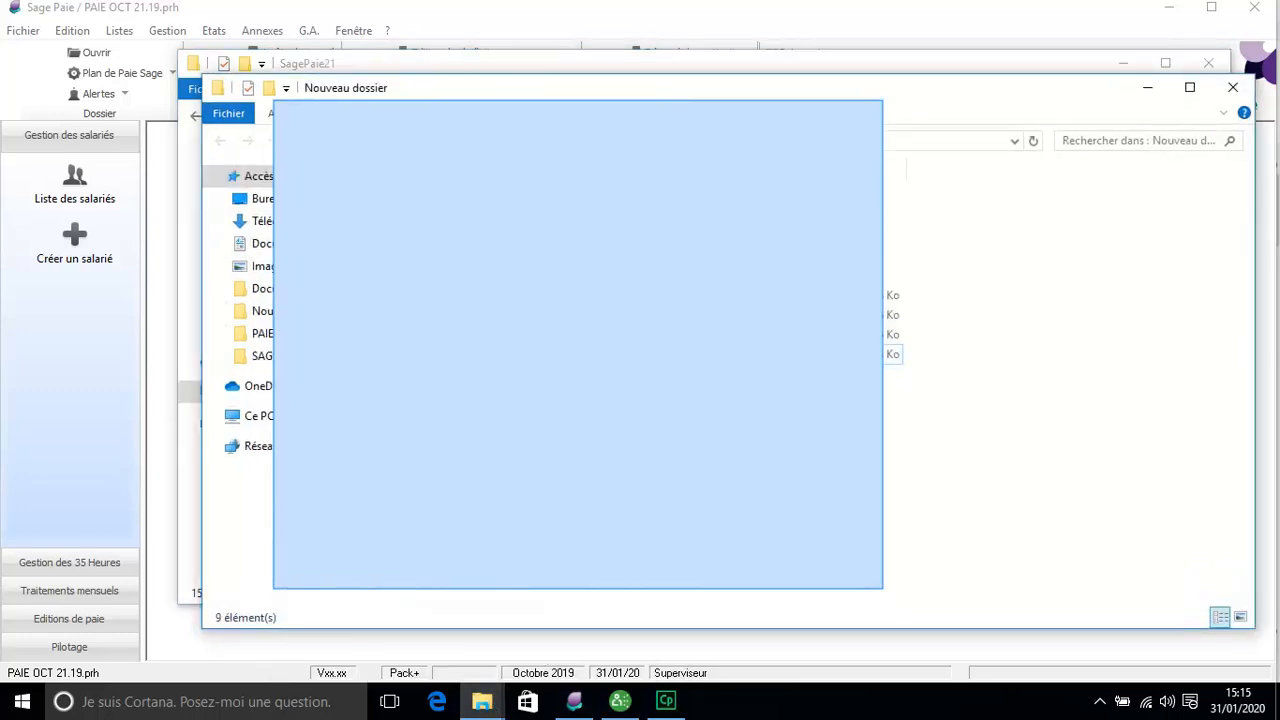
pyautogui.hotkey('ctrl', 'v')
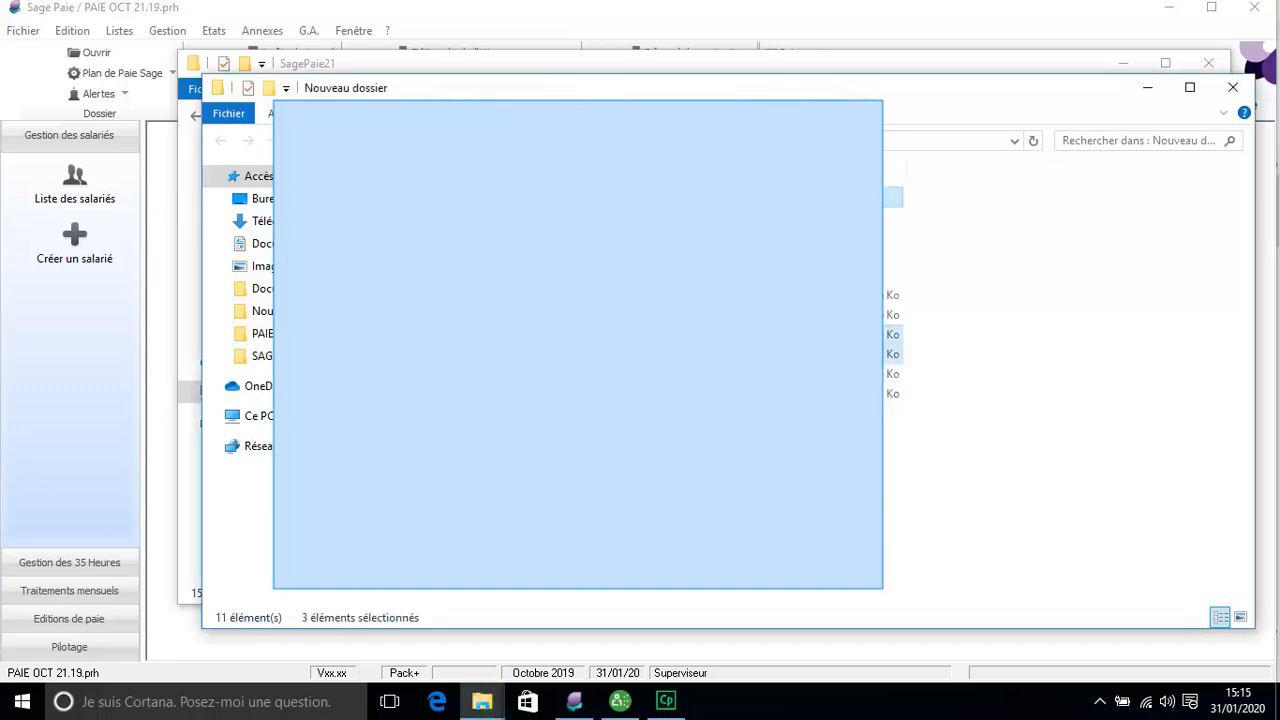
# Step: Delete the two older files from Nouveau dossier and rename the two newly copied files
pyautogui.moveTo(700, 430); pyautogui.dragTo(520, 374)
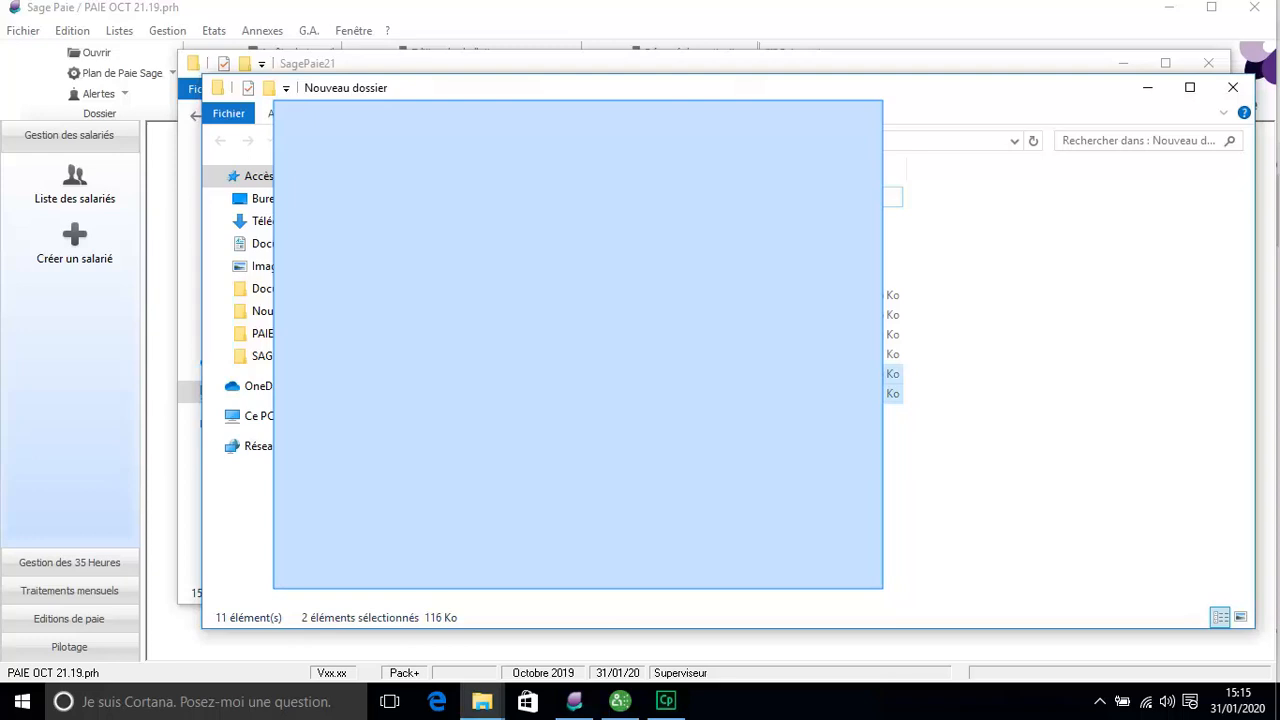
pyautogui.press('Delete')
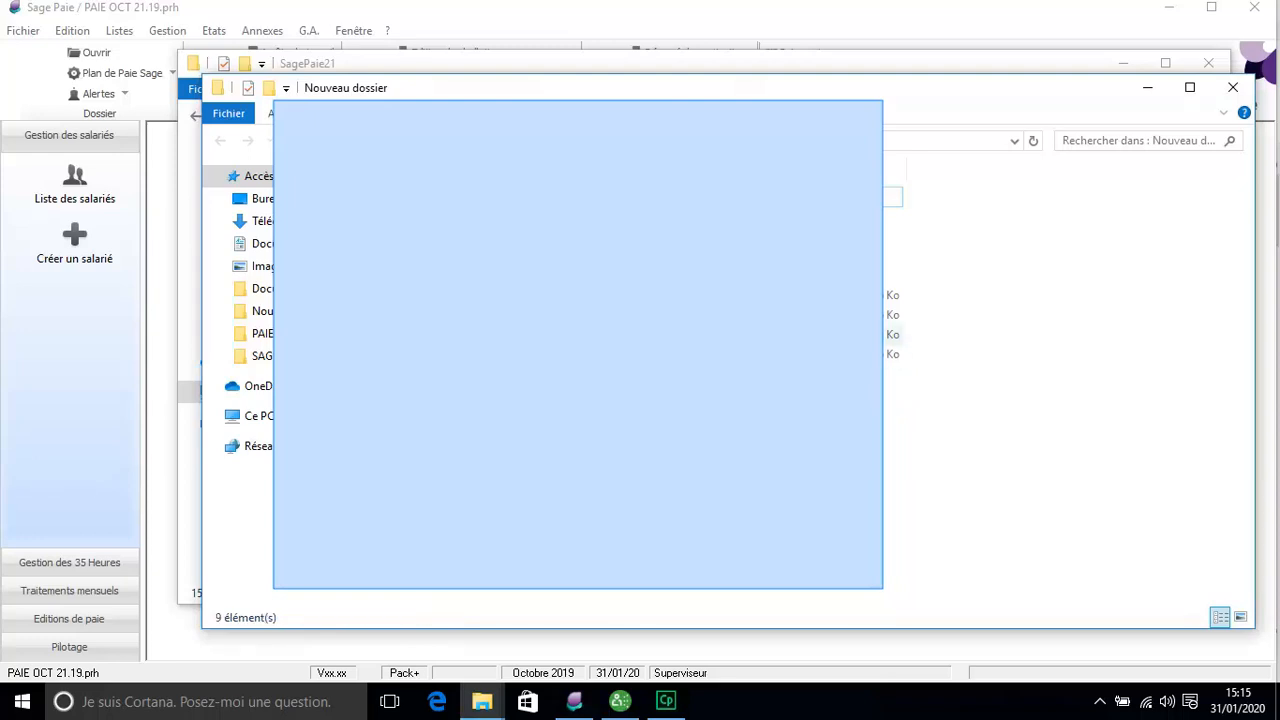
pyautogui.click(520, 335)
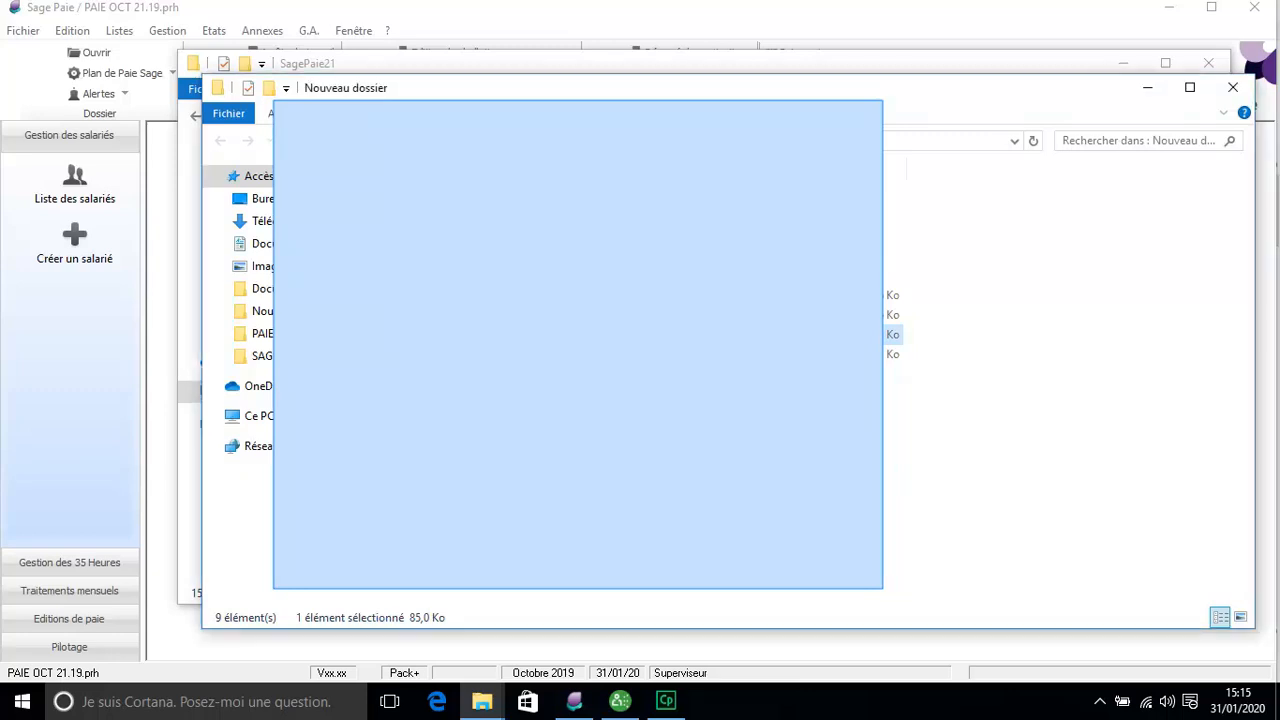
pyautogui.click(480, 354)
pyautogui.click(640, 460)
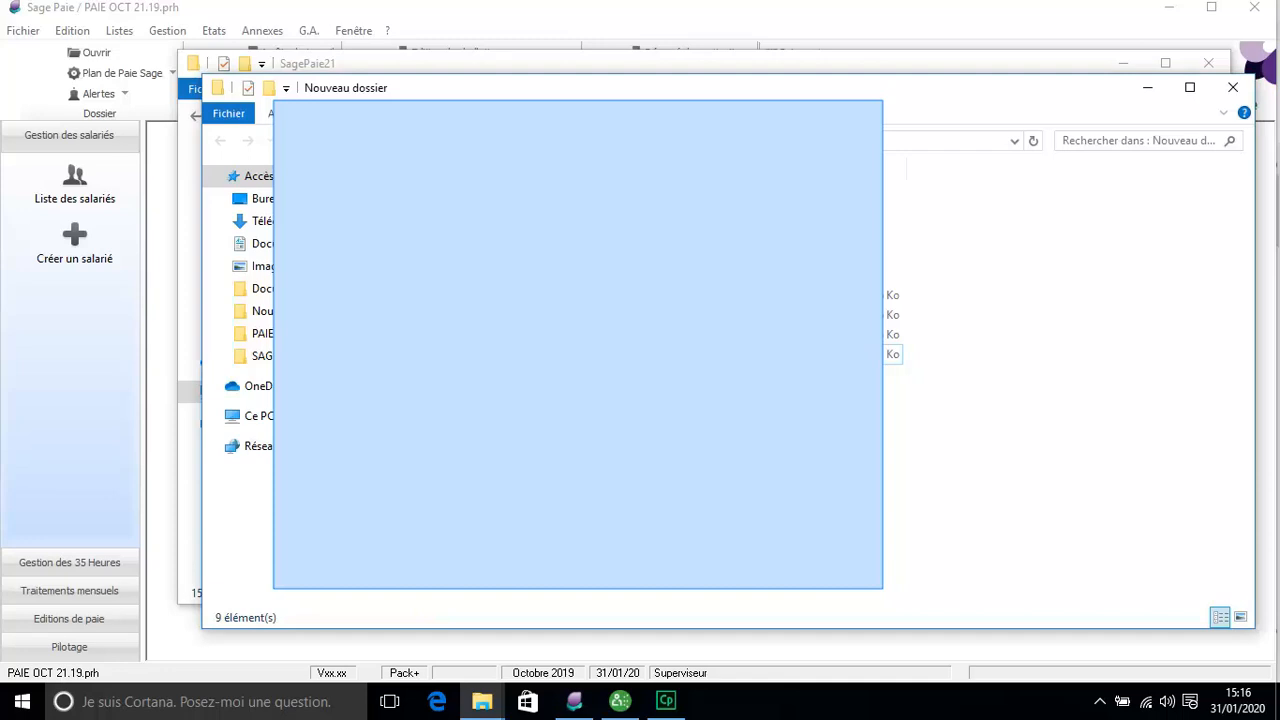
# Step: Copy the transferred folder and the two renamed files from Nouveau dossier
pyautogui.click(460, 197)
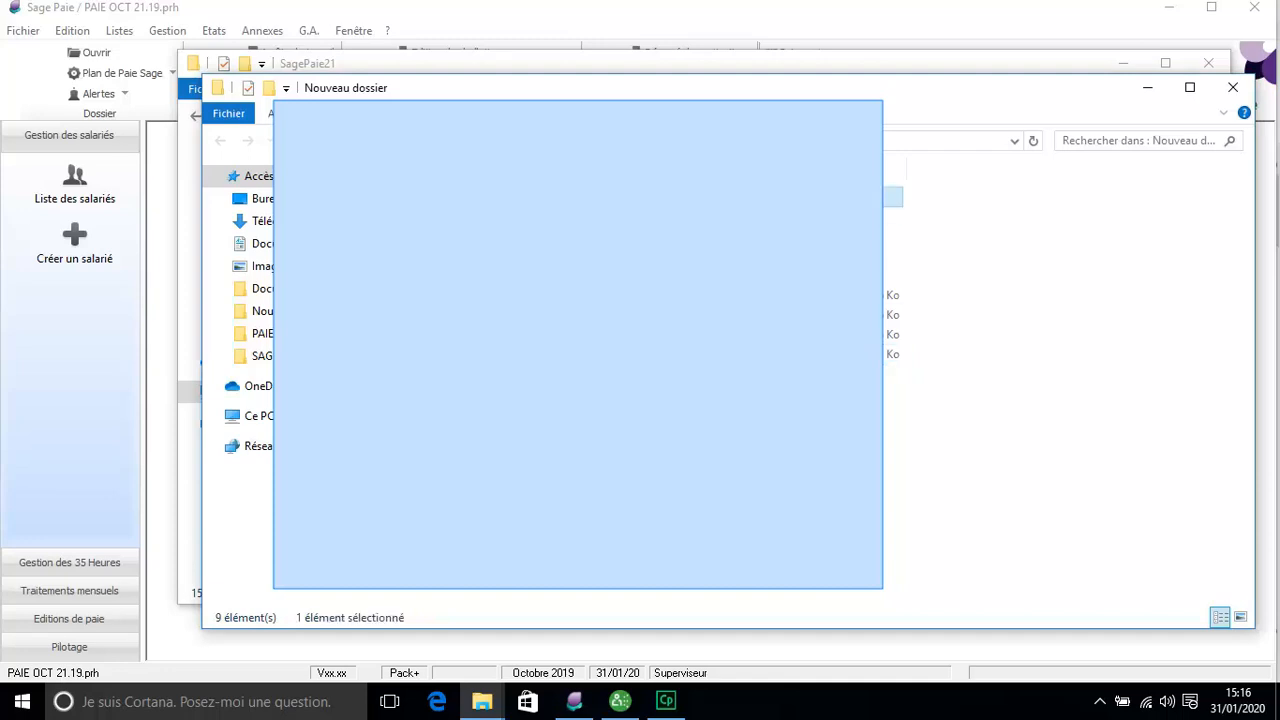
pyautogui.keyDown('ctrl'); pyautogui.click(460, 334); pyautogui.keyUp('ctrl')
pyautogui.keyDown('ctrl'); pyautogui.click(460, 354); pyautogui.keyUp('ctrl')
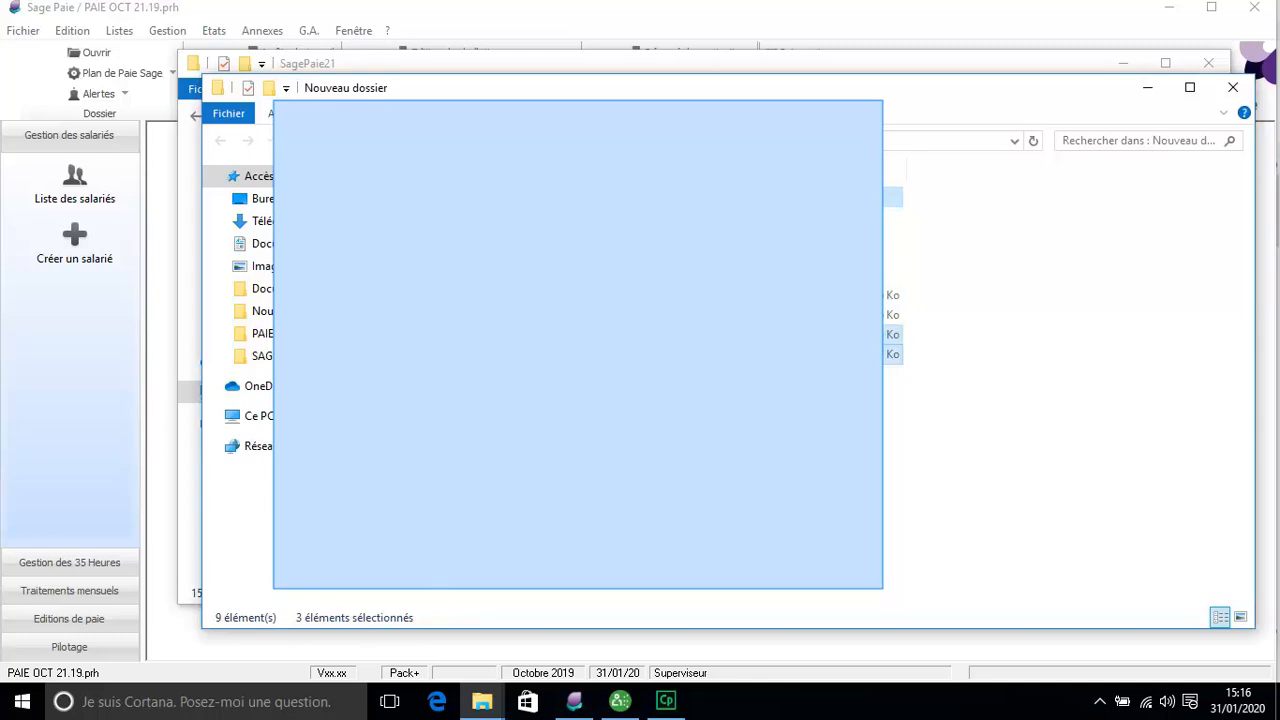
# Step: Paste the copied folder and files into C:\SagePaiei7\AppData, replace the existing files, and return to the SagePaiei7 folder
pyautogui.click(482, 706)
pyautogui.click(436, 633)
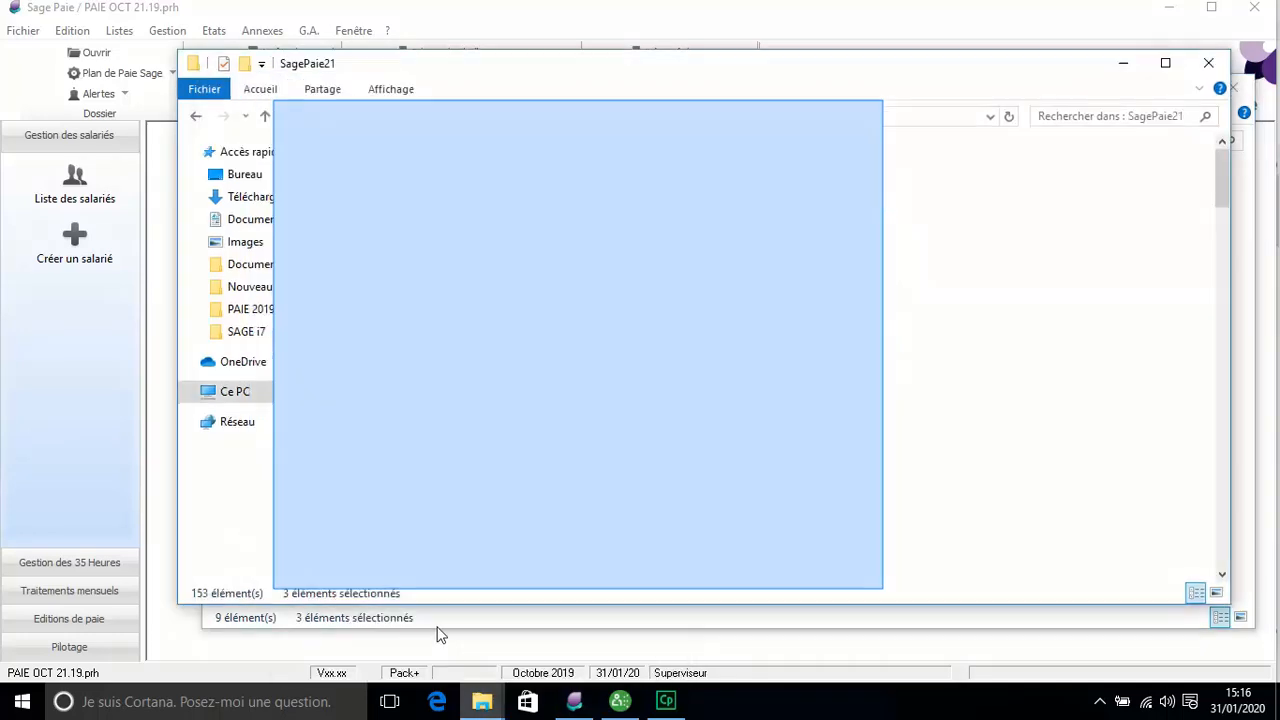
pyautogui.click(196, 116)
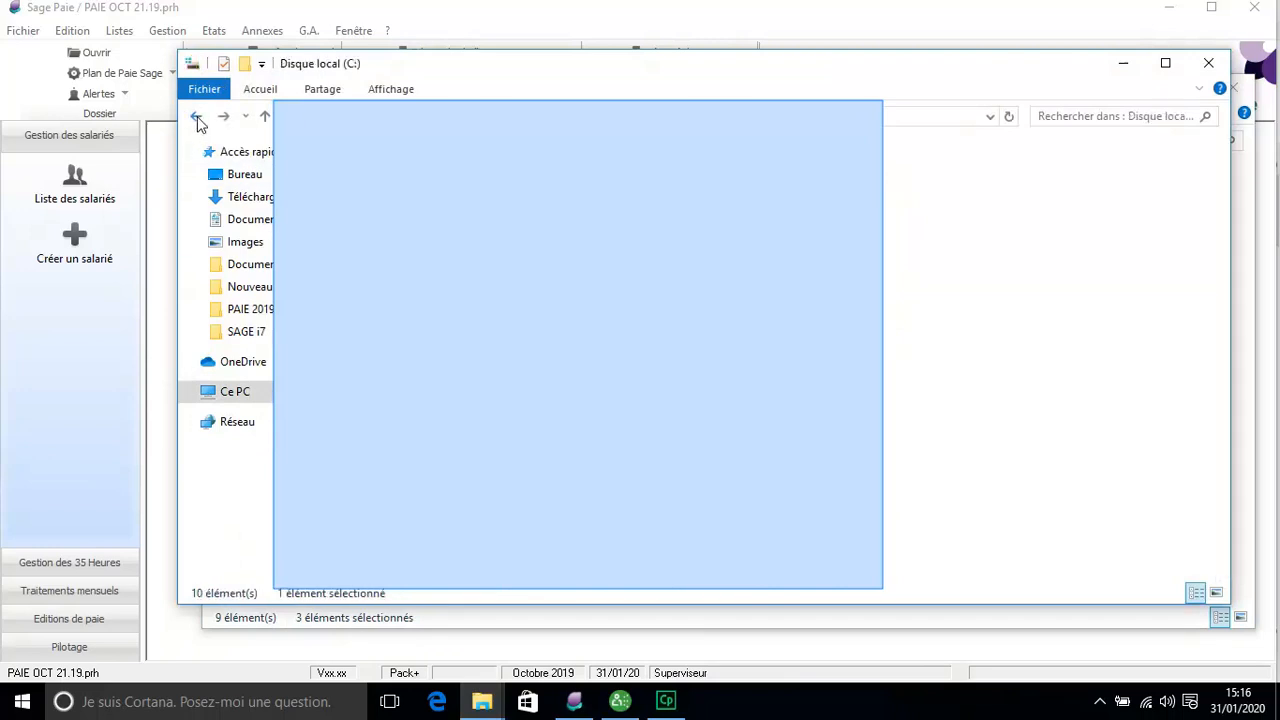
pyautogui.doubleClick(335, 300)
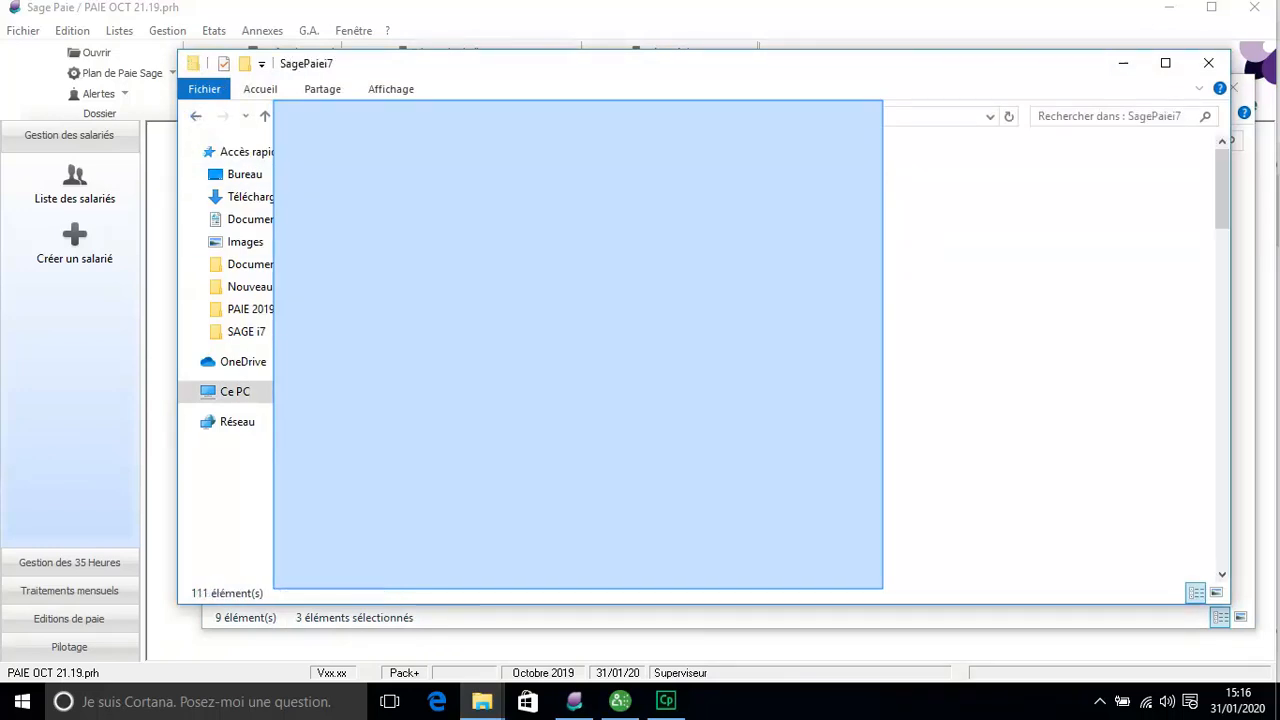
pyautogui.doubleClick(340, 172)
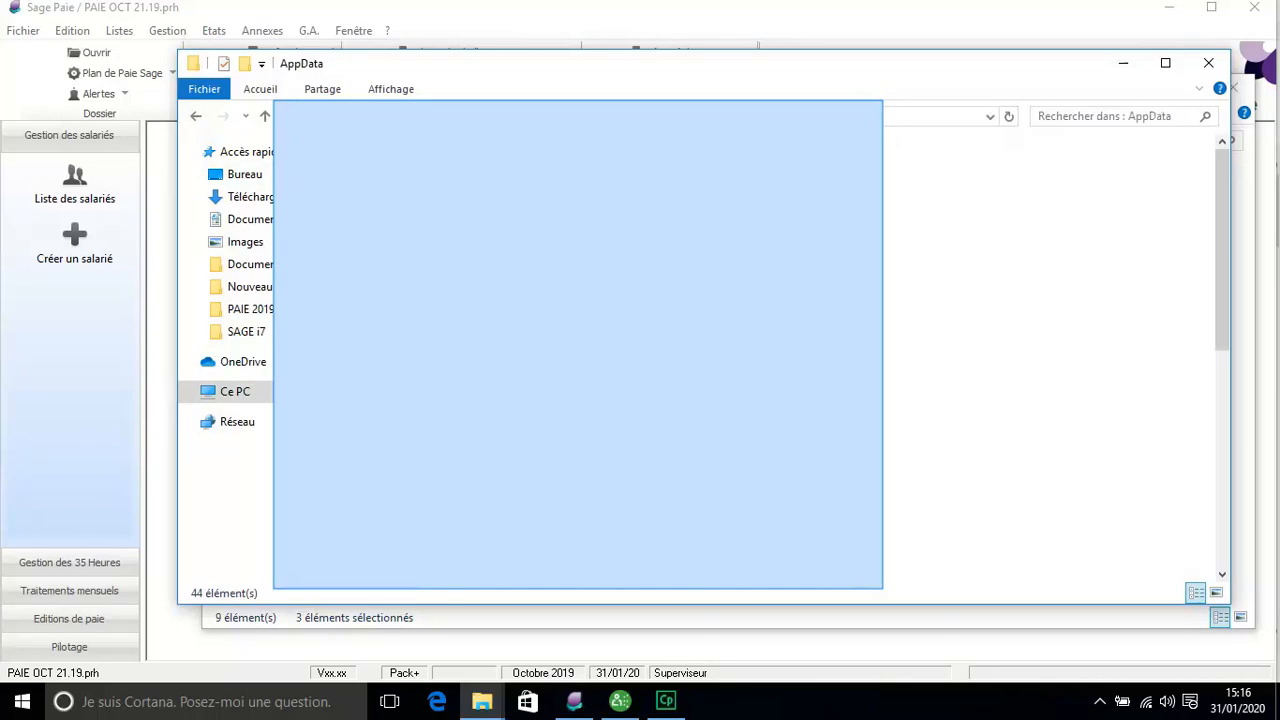
pyautogui.rightClick(938, 276)
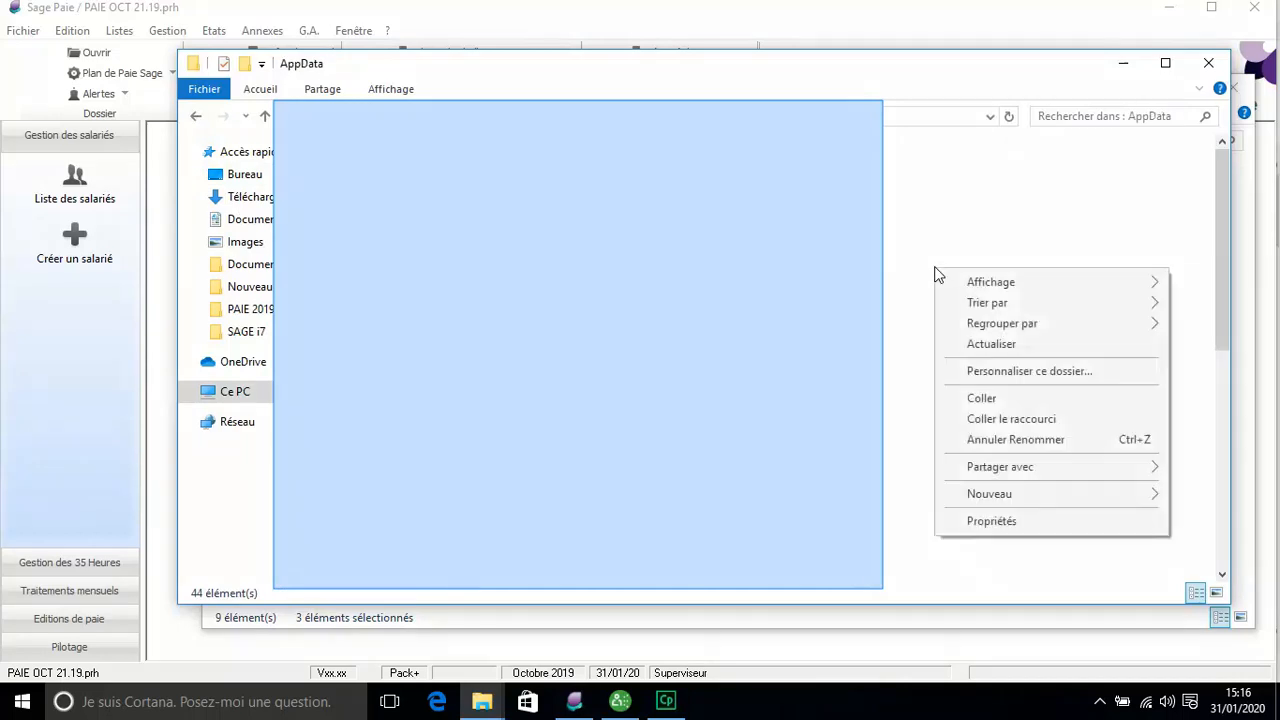
pyautogui.click(989, 406)
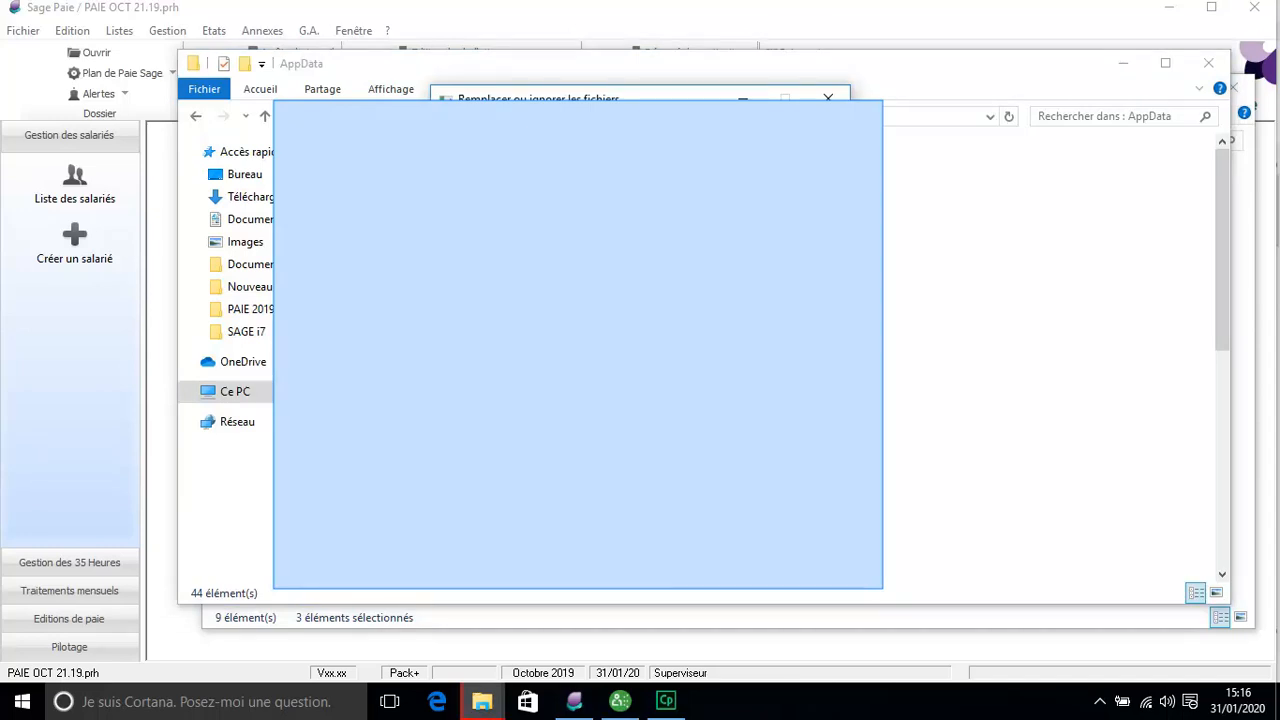
pyautogui.click(560, 190)
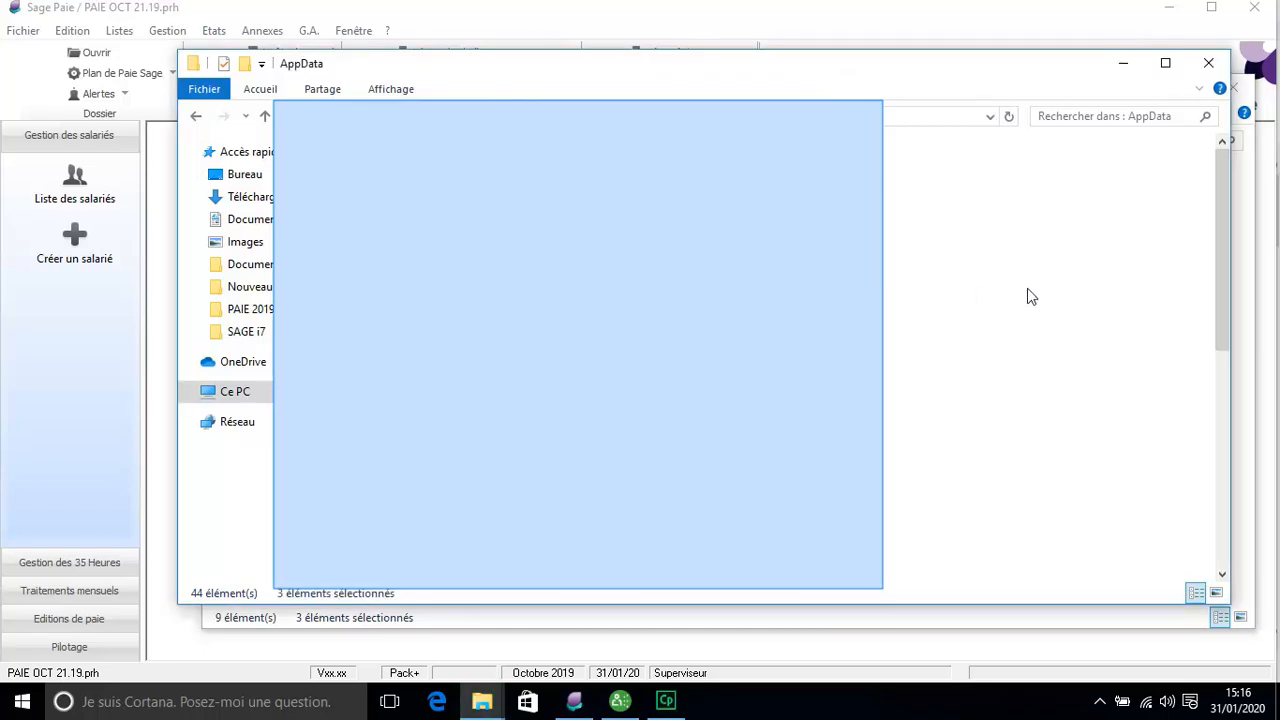
pyautogui.click(196, 116)
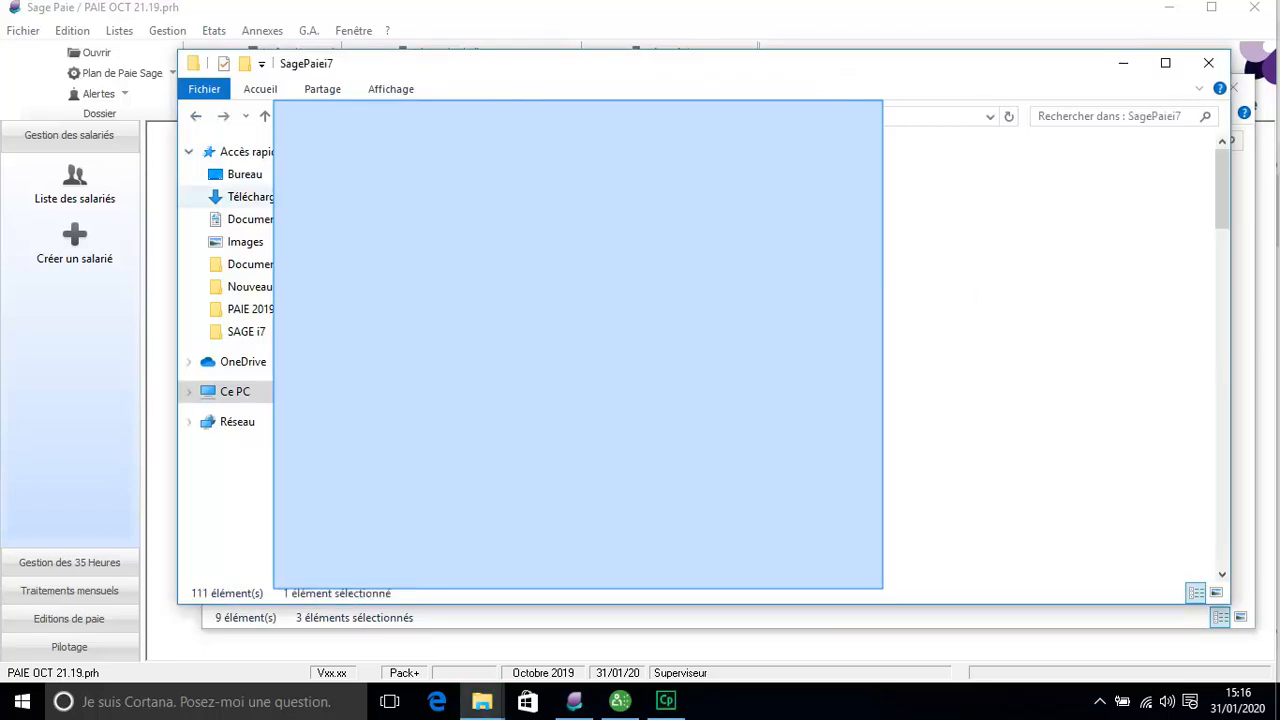
# Step: Switch to Sage Paie & RH and open payslip template BUL00001 from the payslip and report settings
pyautogui.click(620, 701)
pyautogui.click(829, 484)
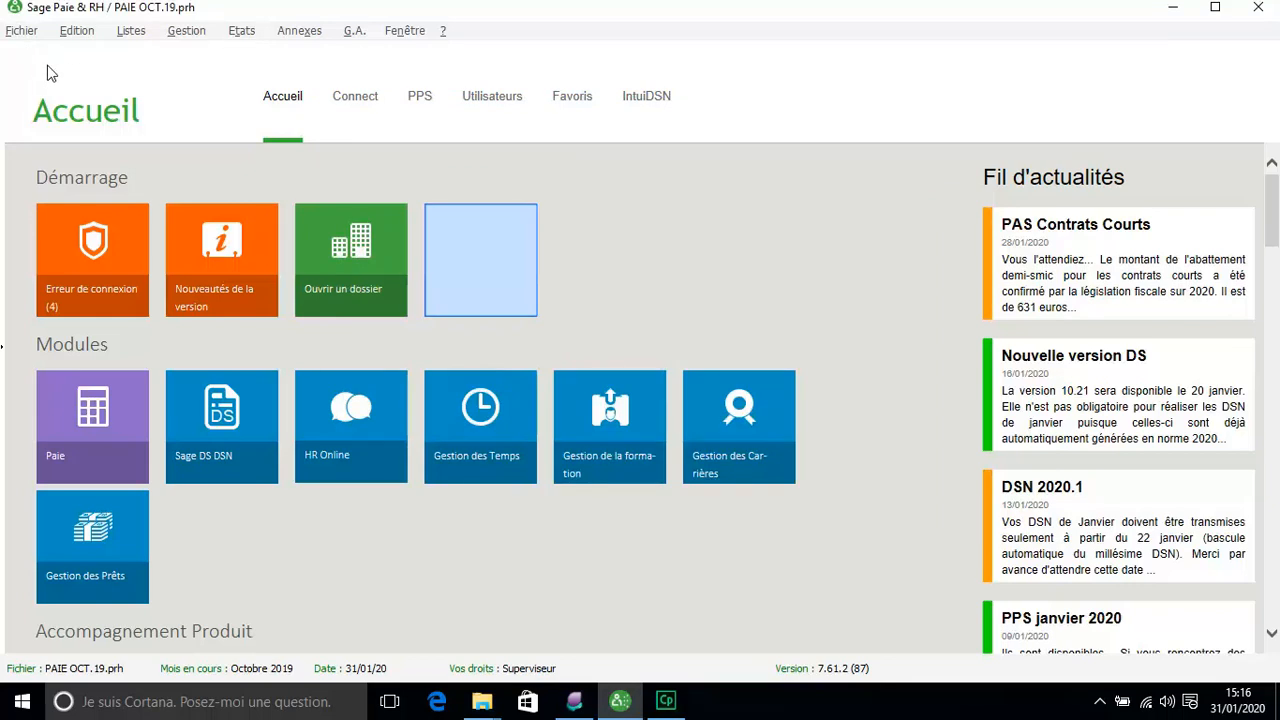
pyautogui.click(22, 31)
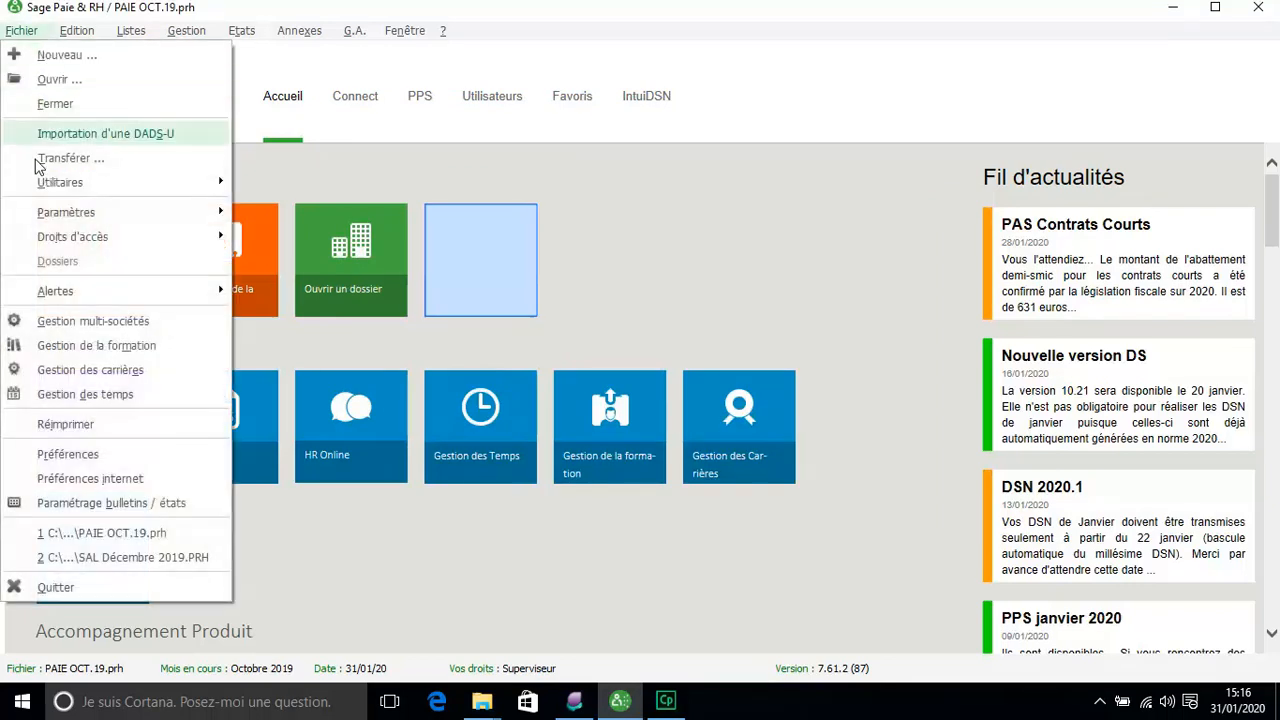
pyautogui.click(110, 503)
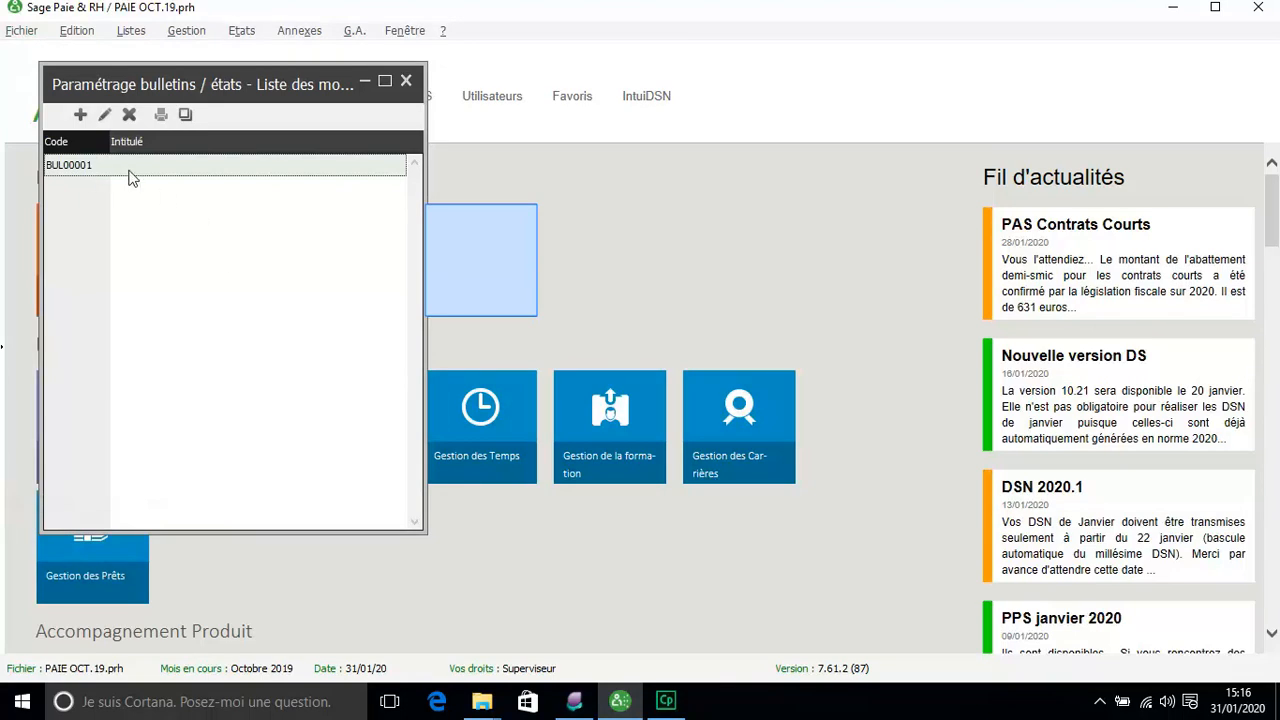
pyautogui.doubleClick(134, 177)
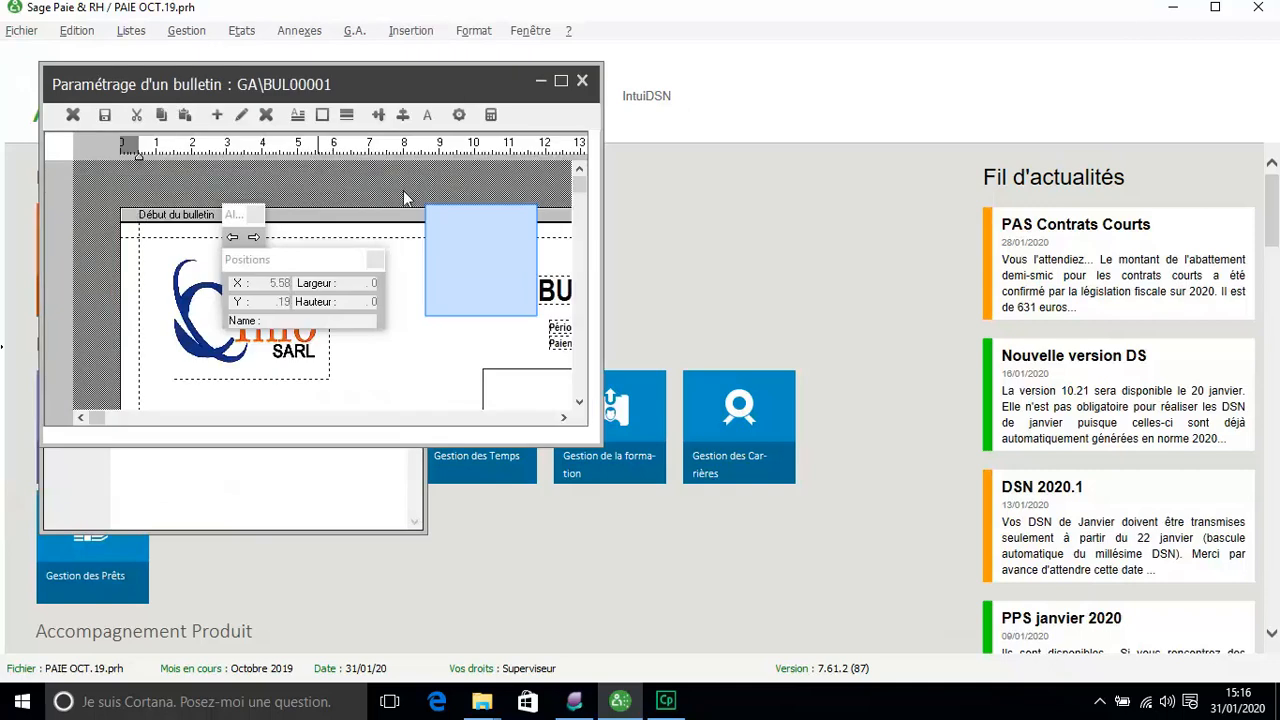
# Step: View the payslip template full size without its alignment and position palettes, and close it along with the model list
pyautogui.click(540, 84)
pyautogui.click(375, 260)
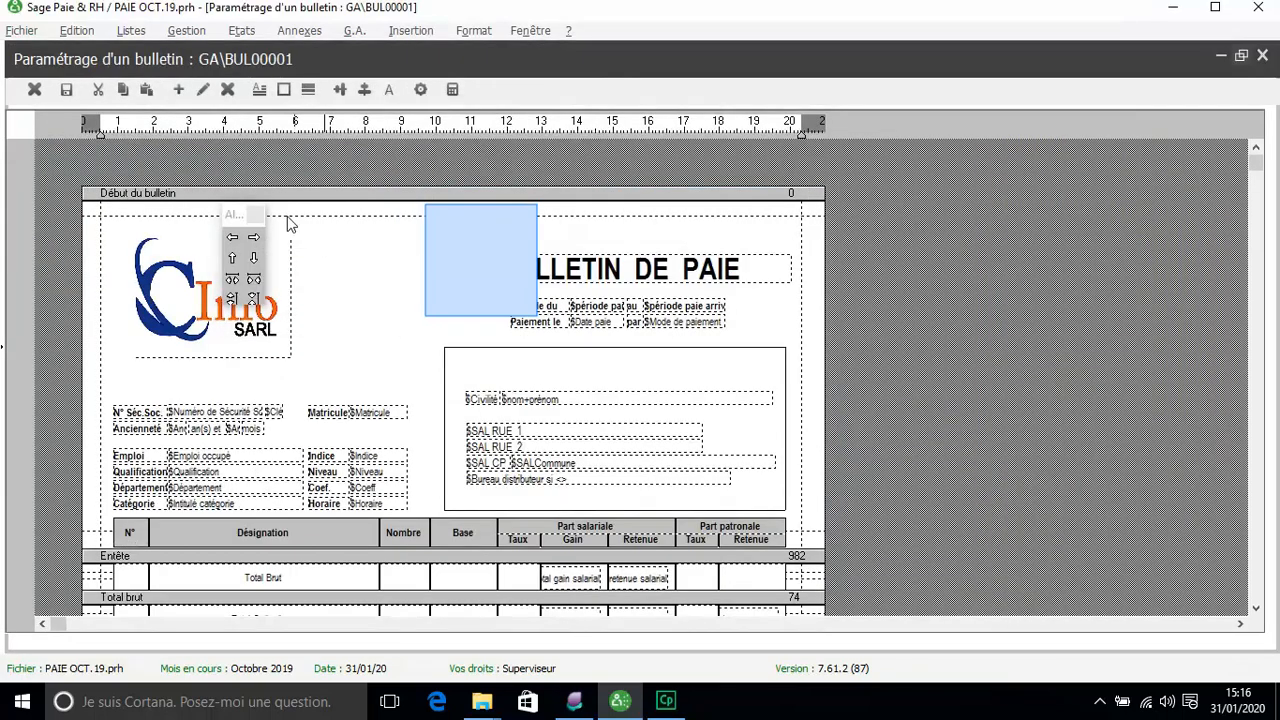
pyautogui.click(255, 215)
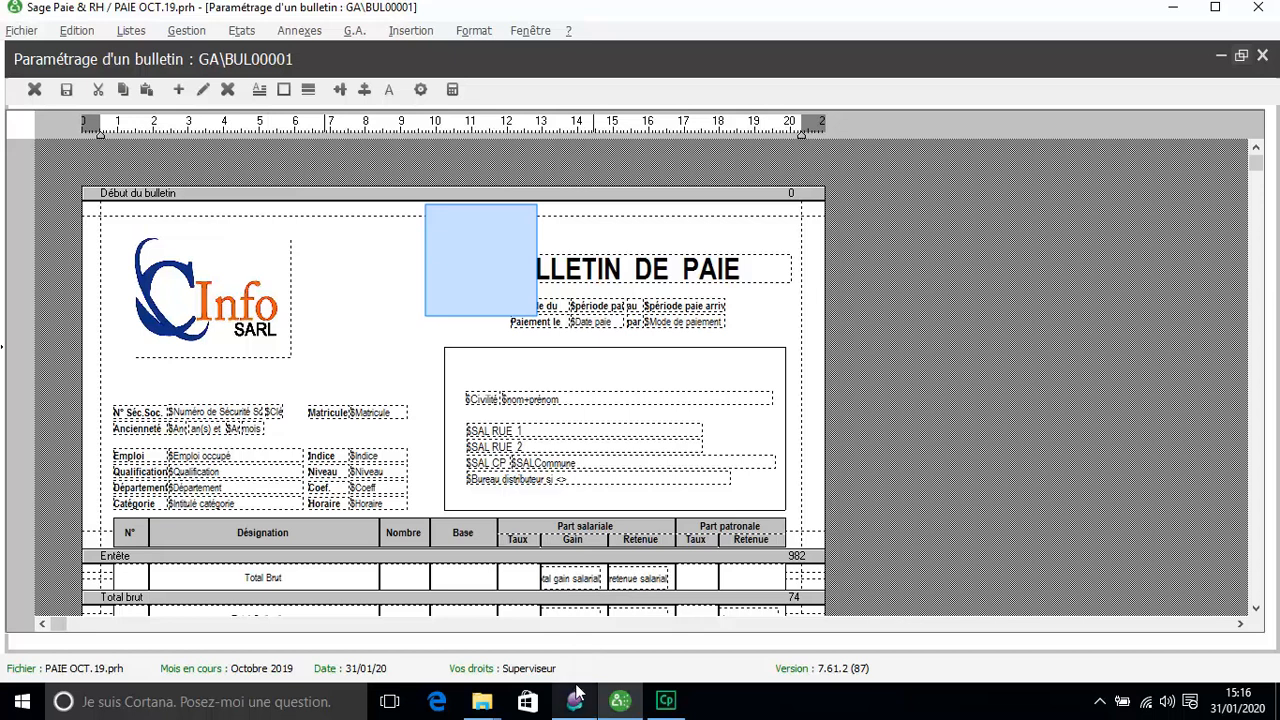
pyautogui.click(1262, 57)
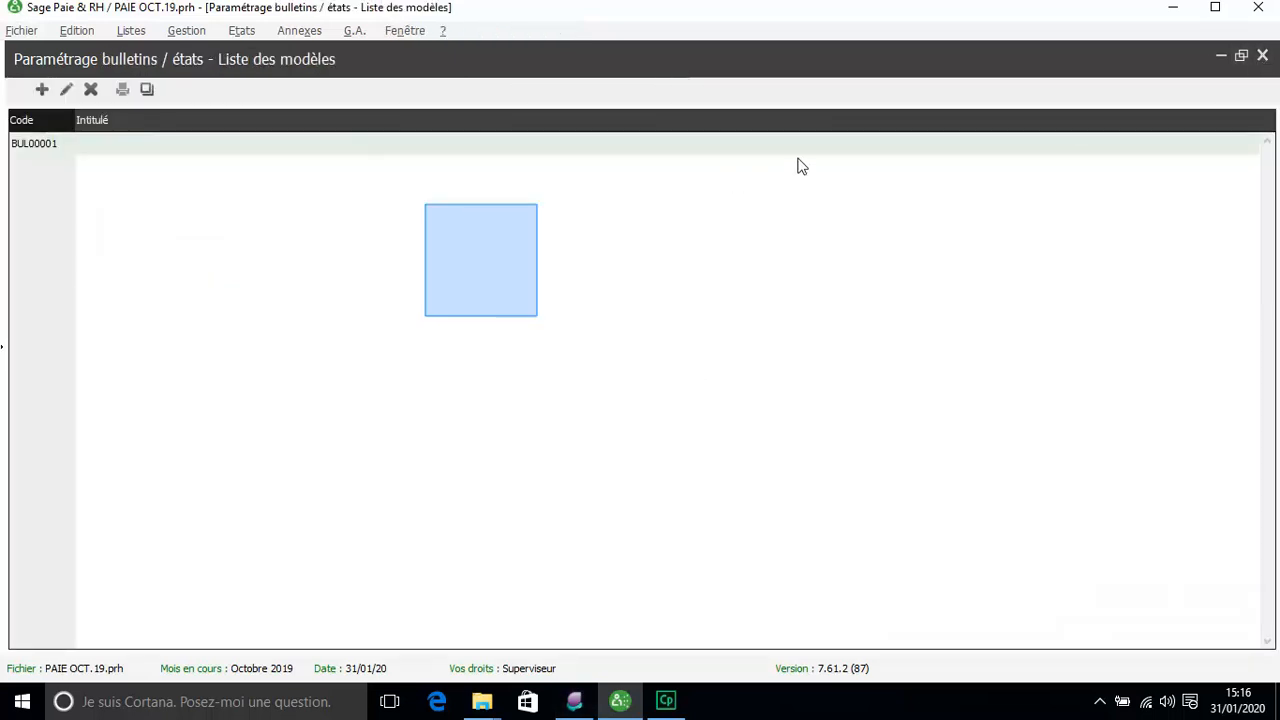
pyautogui.click(1262, 58)
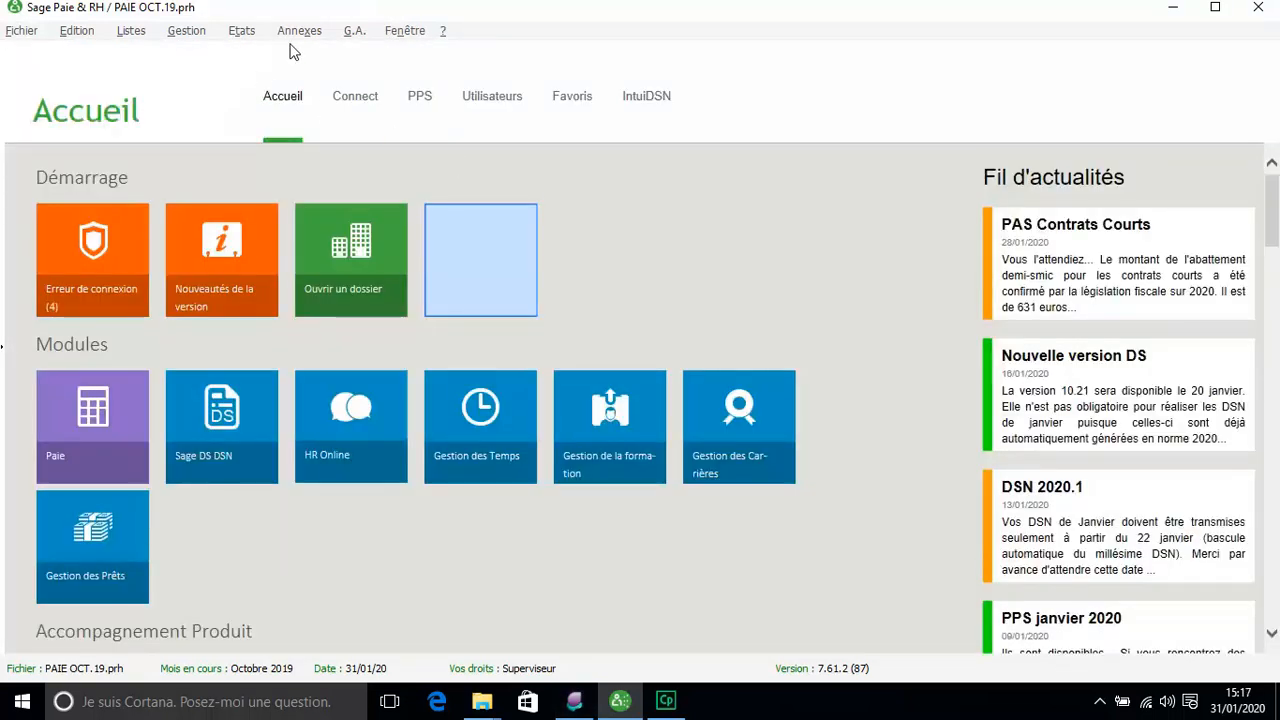
# Step: Open the "Retenues sur salaire" model LST00004 in the advanced management model list, review all its information lines, and close both windows
pyautogui.click(355, 33)
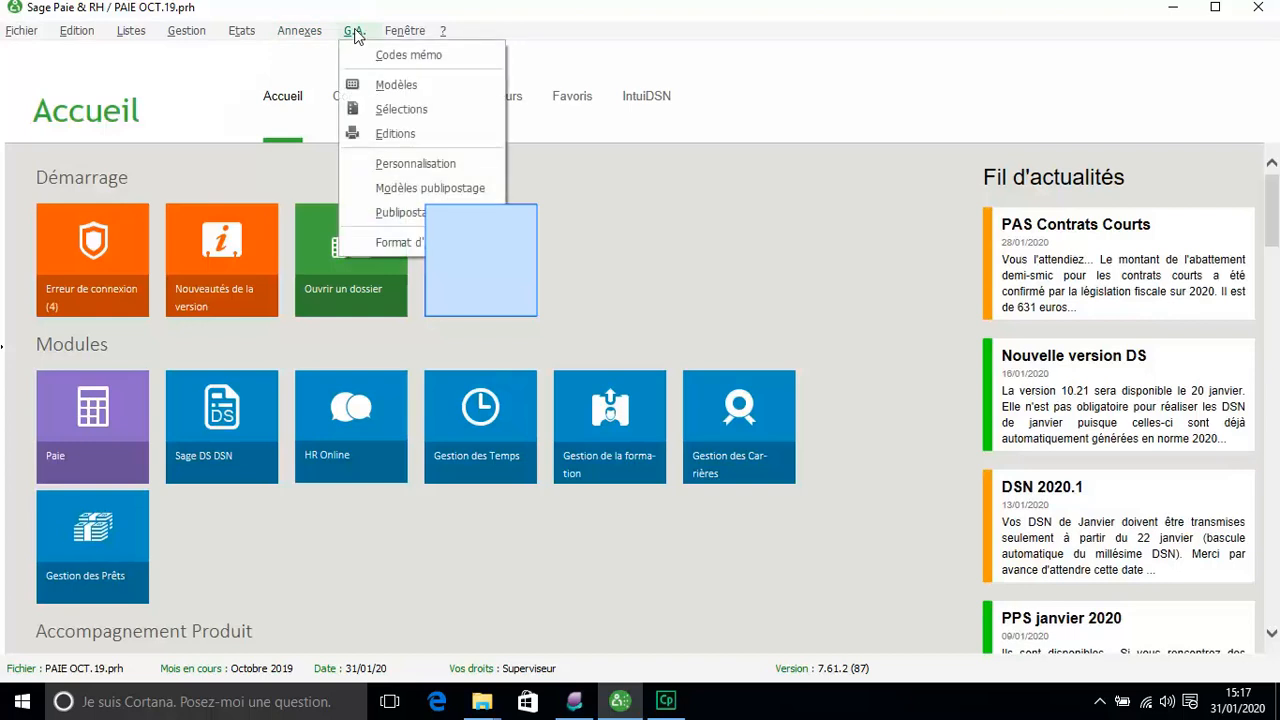
pyautogui.click(385, 84)
pyautogui.click(197, 215)
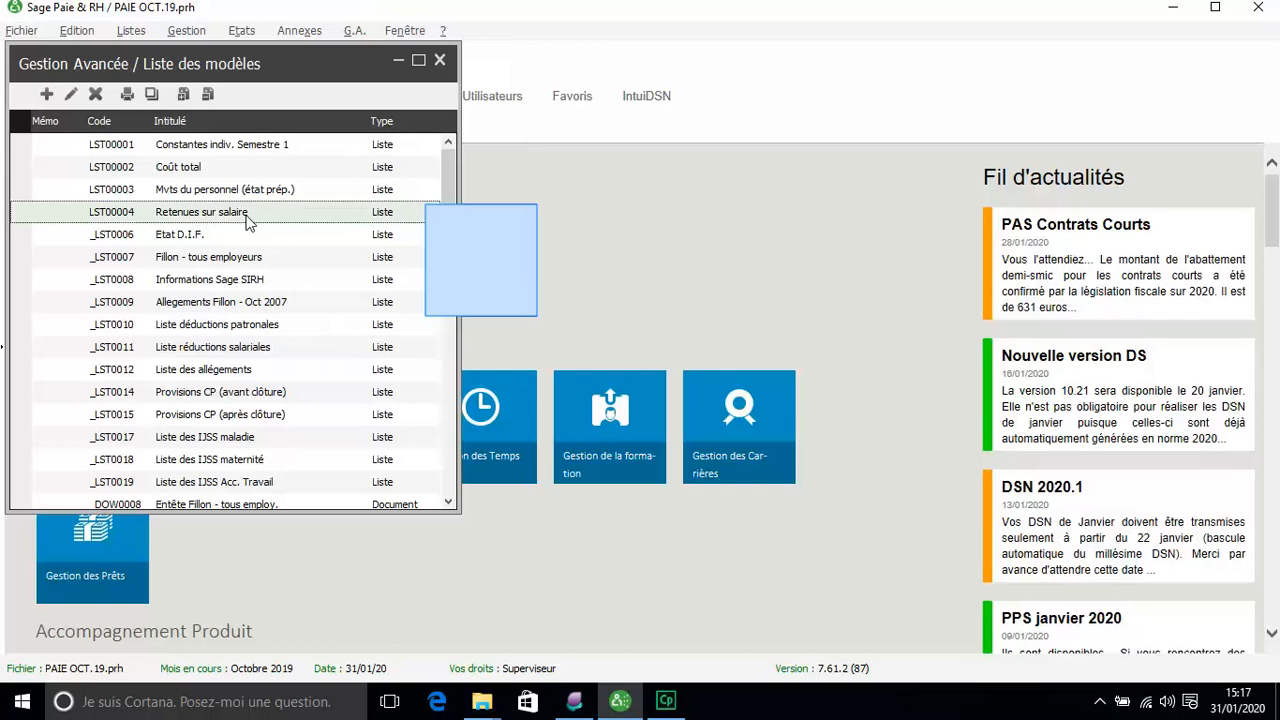
pyautogui.doubleClick(248, 222)
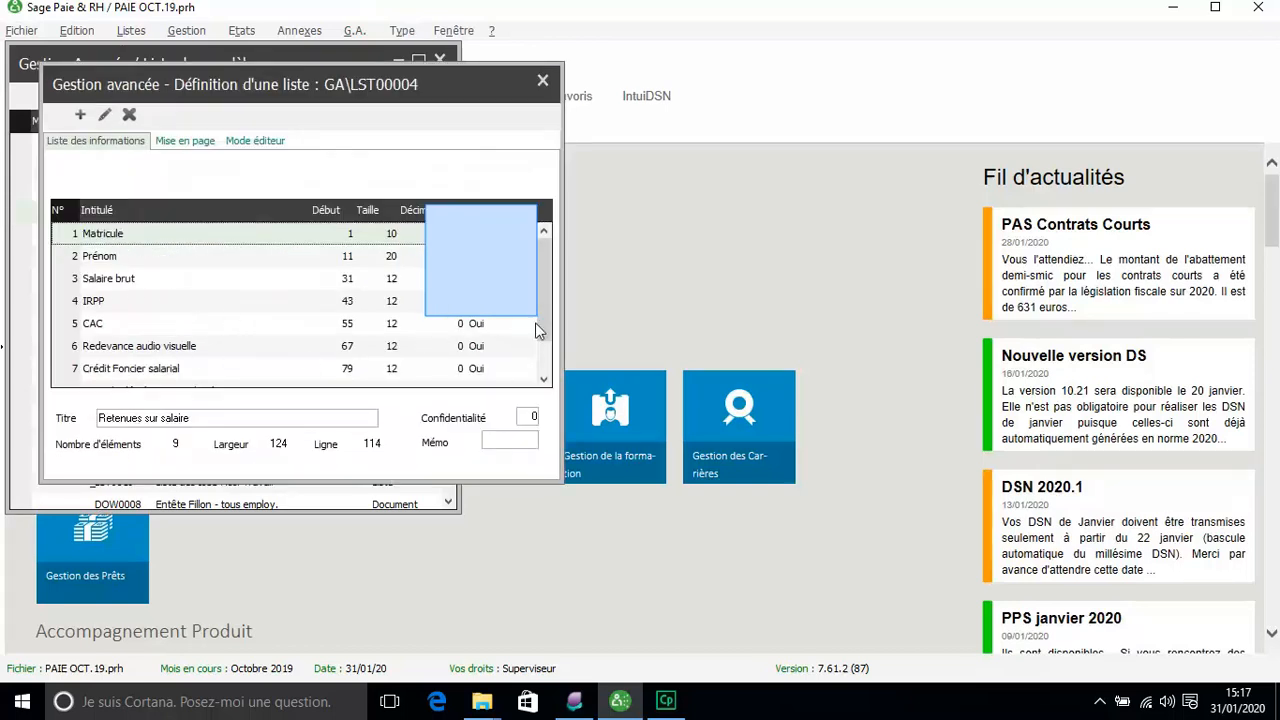
pyautogui.scroll(-1, 536, 335)
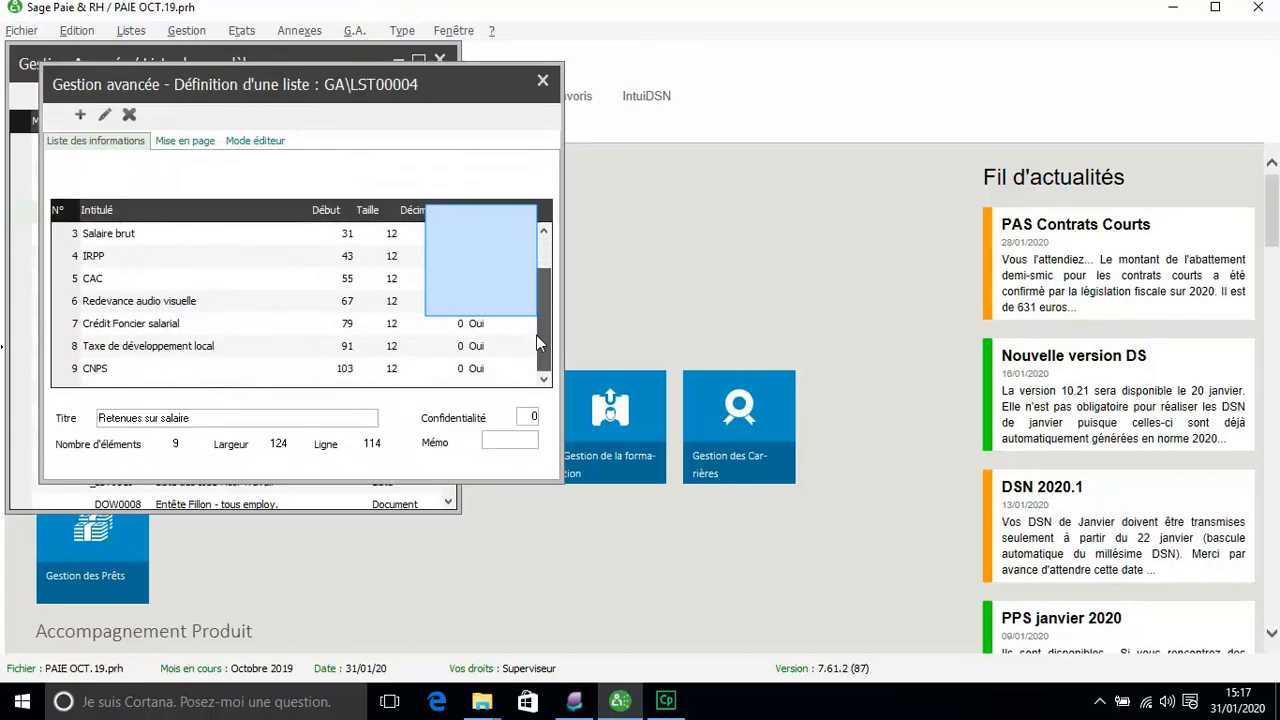
pyautogui.click(542, 80)
pyautogui.click(440, 61)
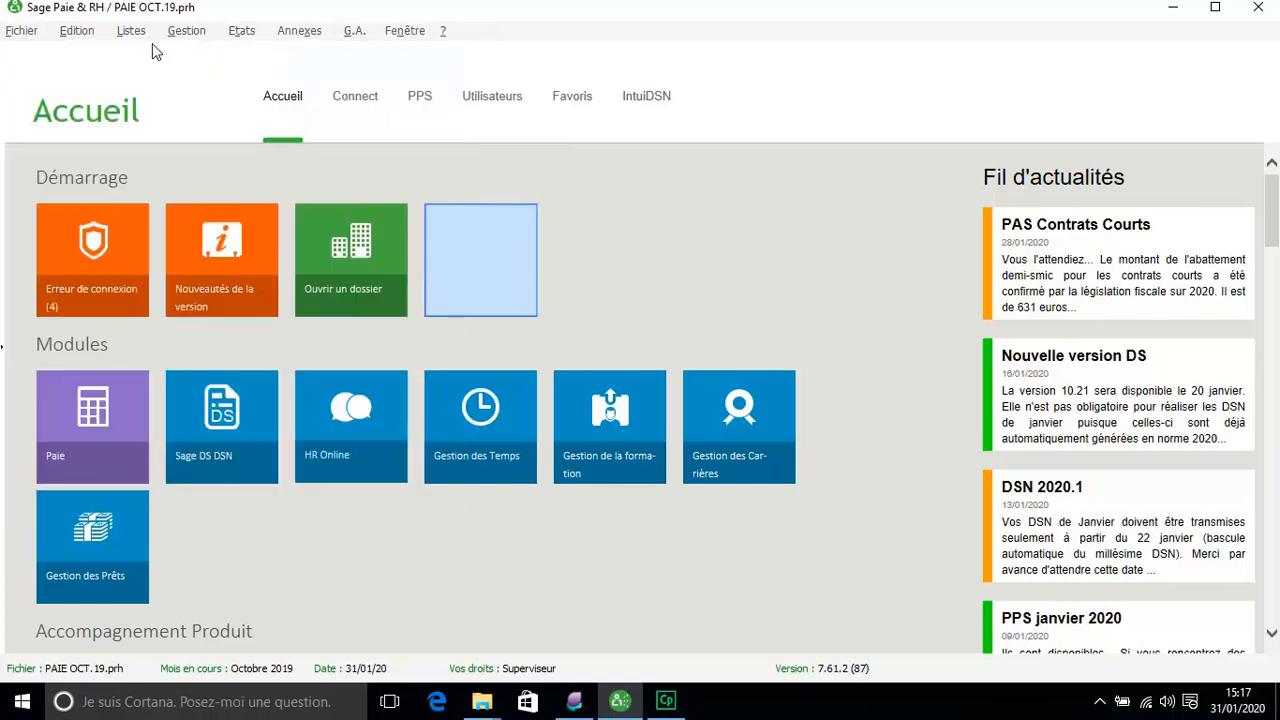
# Step: Preview the first listed employee's October 2019 payslip with personalised template BUL00001, and close the preview, the payslip and the employee list
pyautogui.click(186, 30)
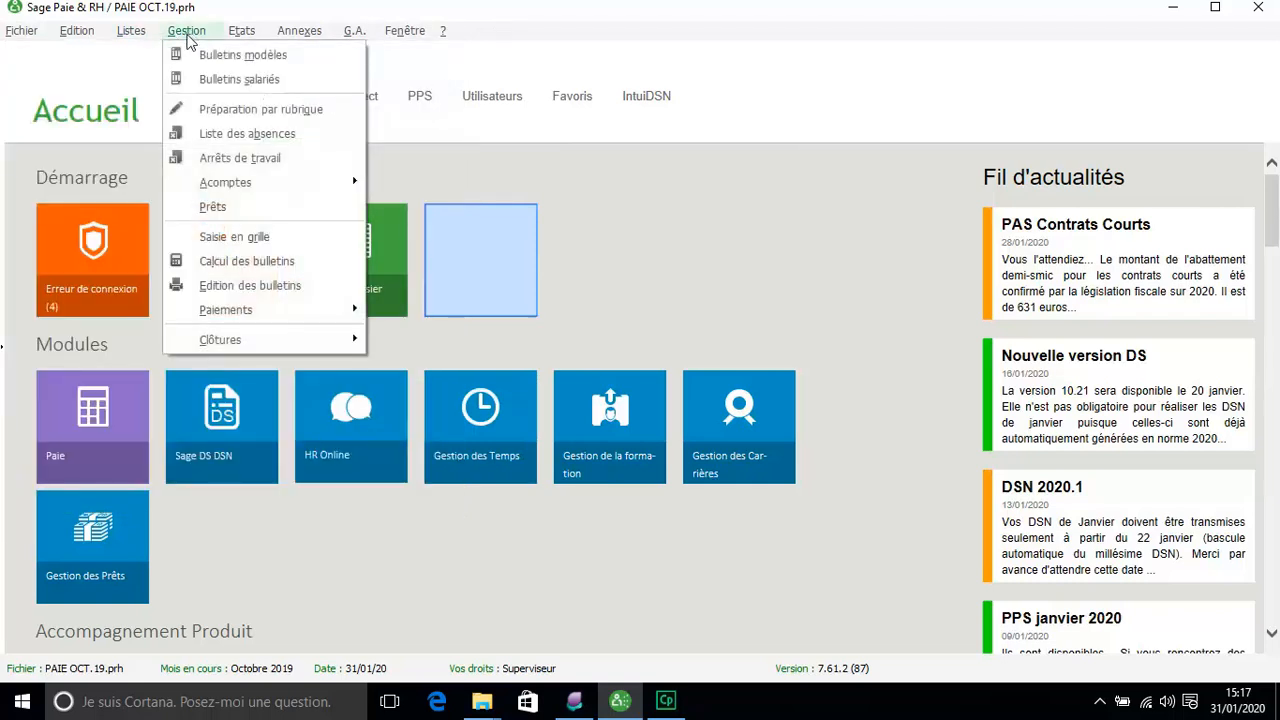
pyautogui.click(245, 80)
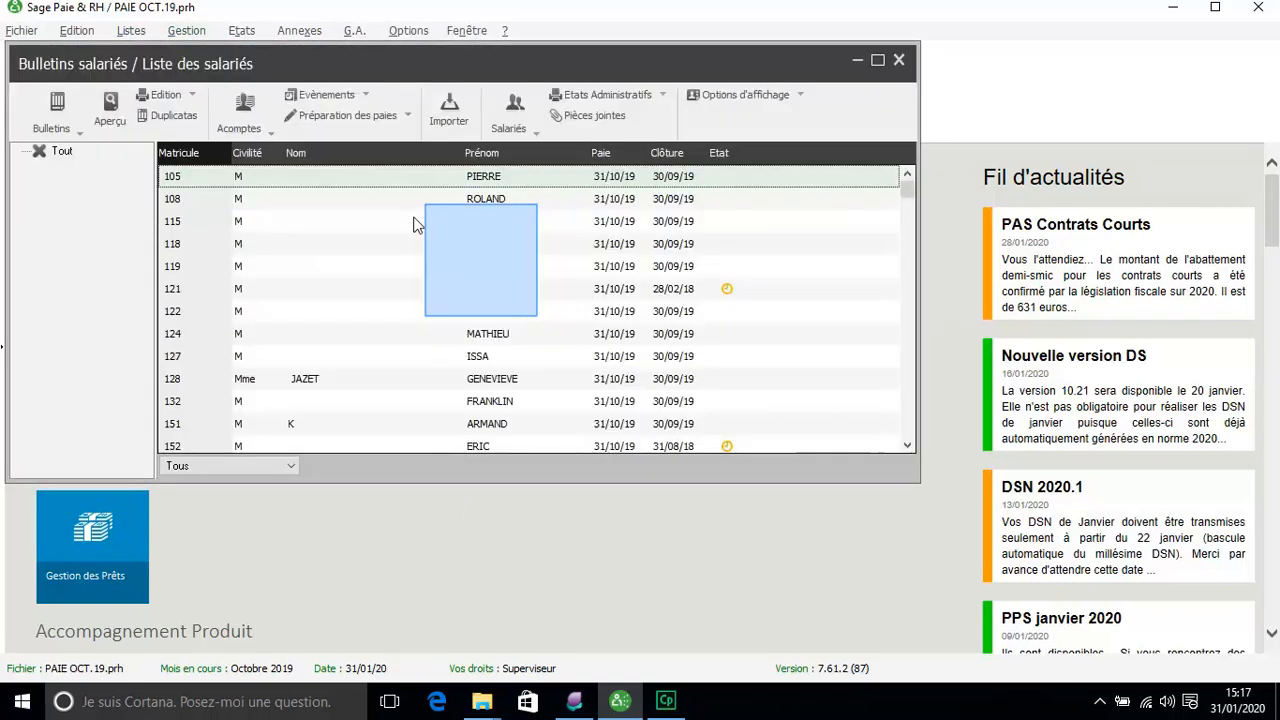
pyautogui.doubleClick(408, 184)
pyautogui.click(496, 117)
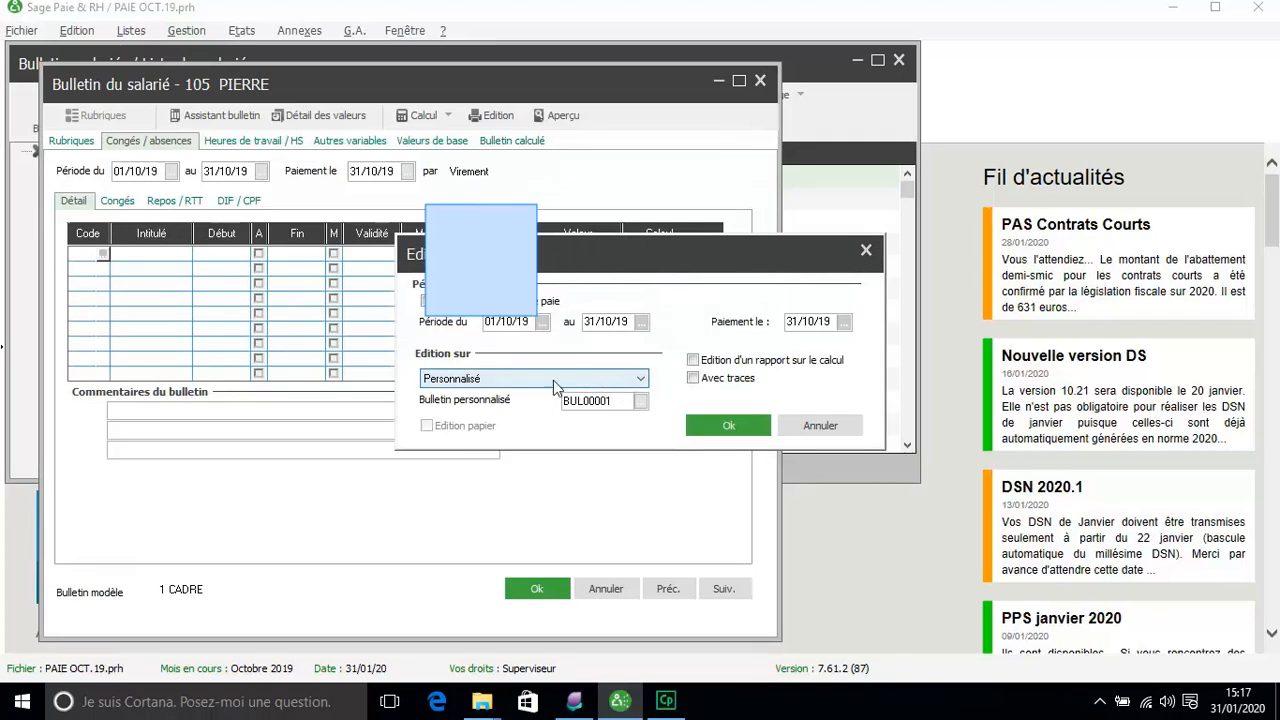
pyautogui.click(727, 430)
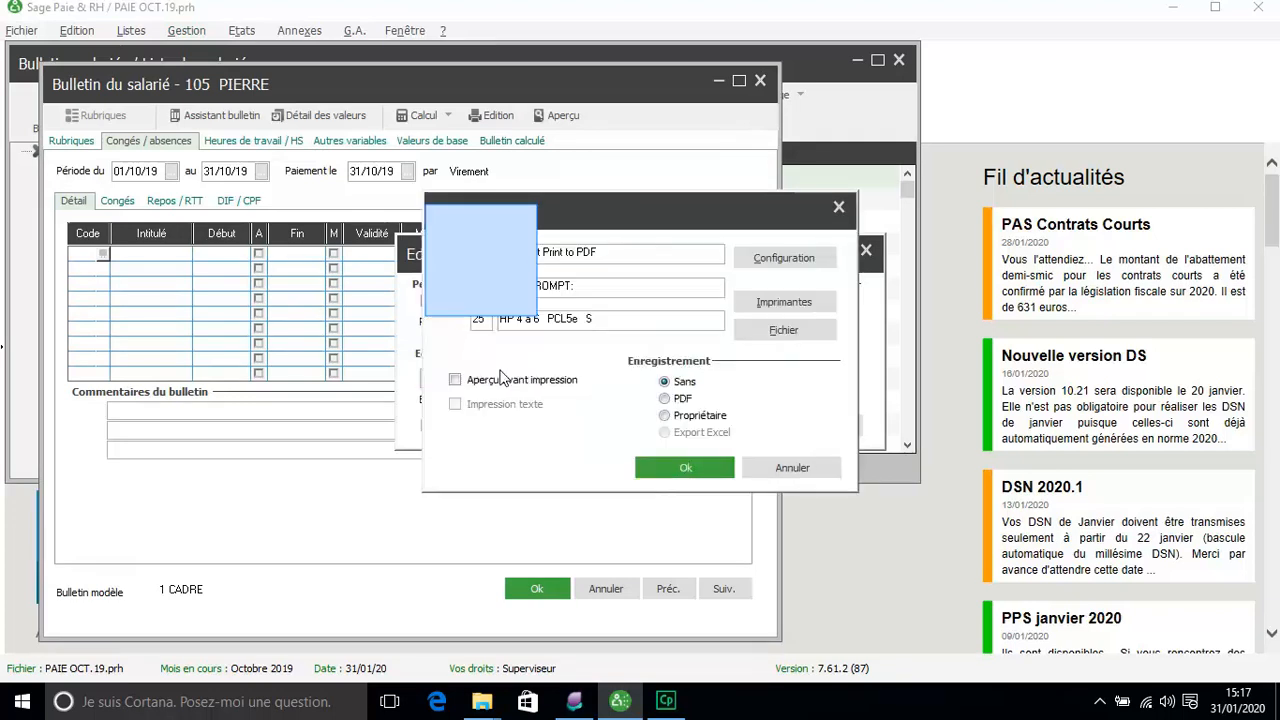
pyautogui.click(662, 468)
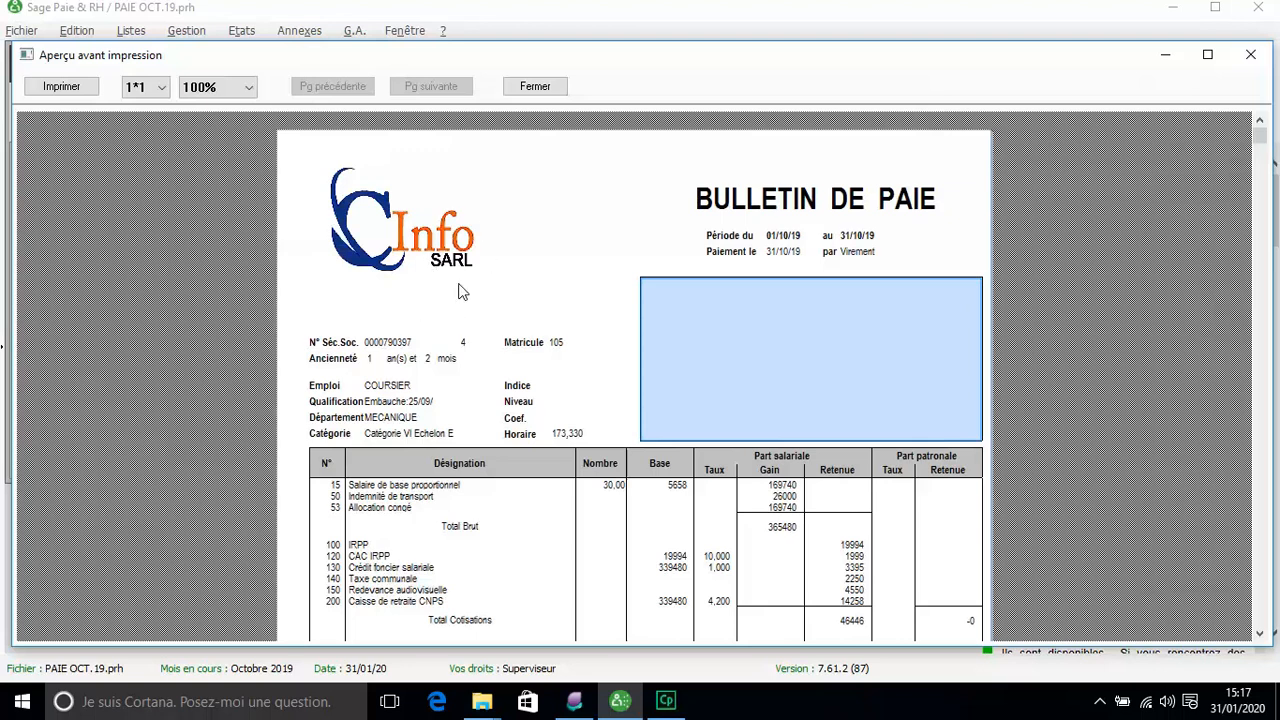
pyautogui.click(538, 87)
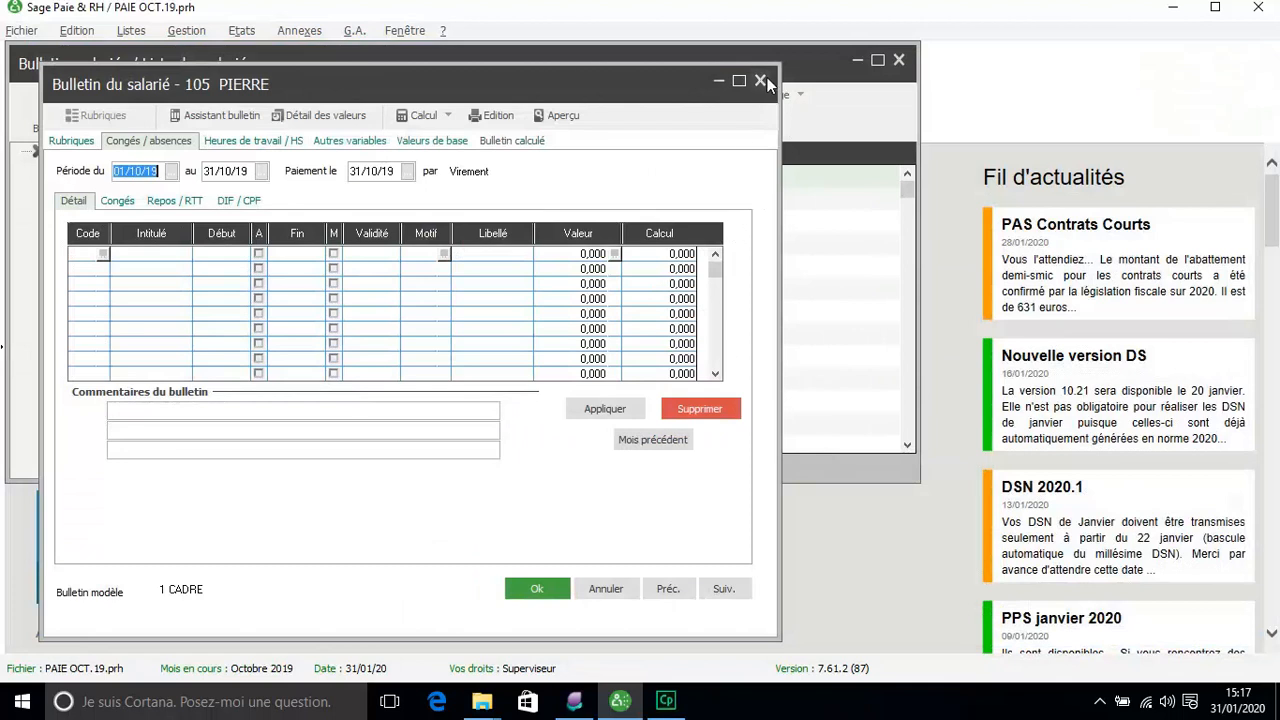
pyautogui.click(761, 80)
pyautogui.click(646, 461)
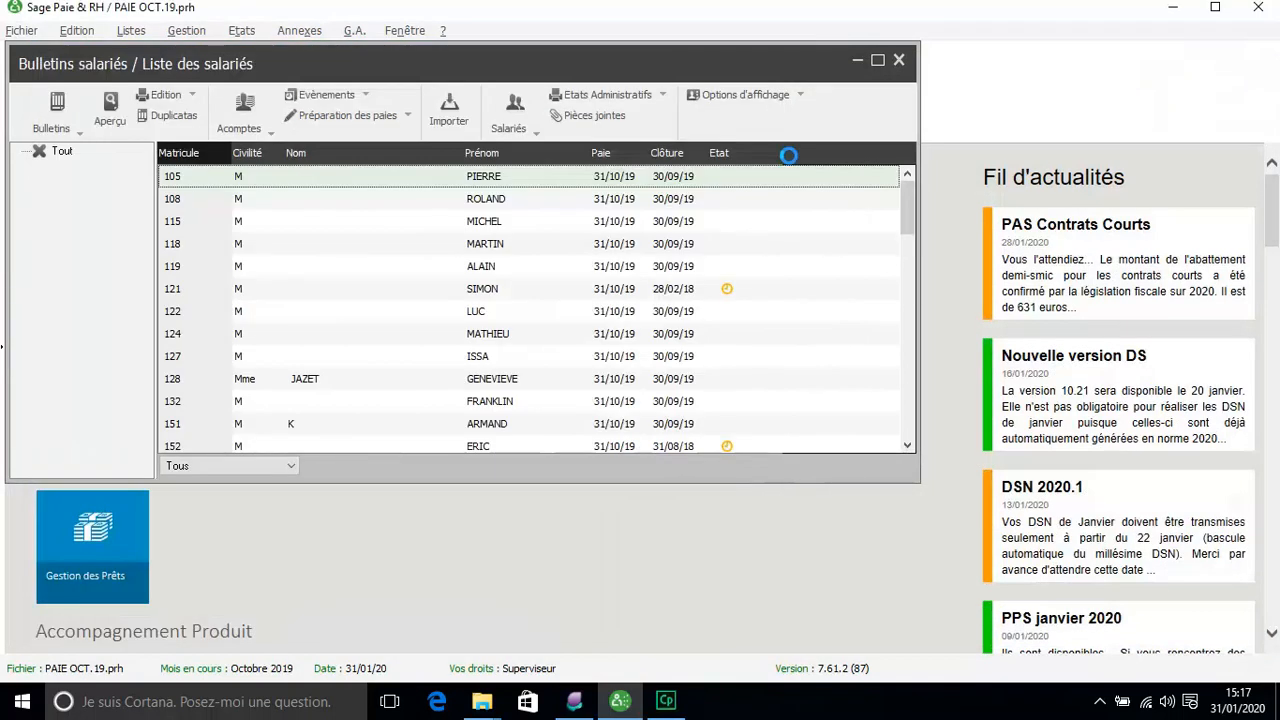
pyautogui.click(899, 60)
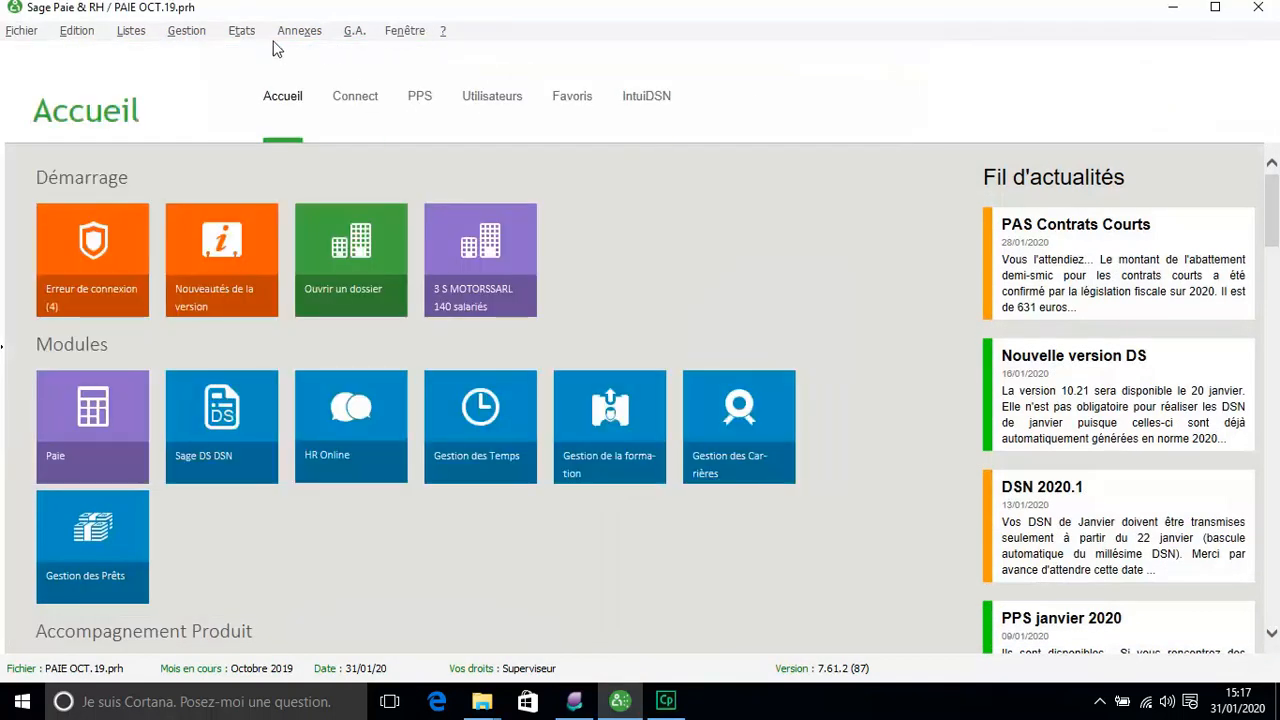
# Step: Start an advanced edition of "Retenues sur salaire" without selection criteria, limited to employees processed in the period, with a date-to-date period
pyautogui.click(353, 31)
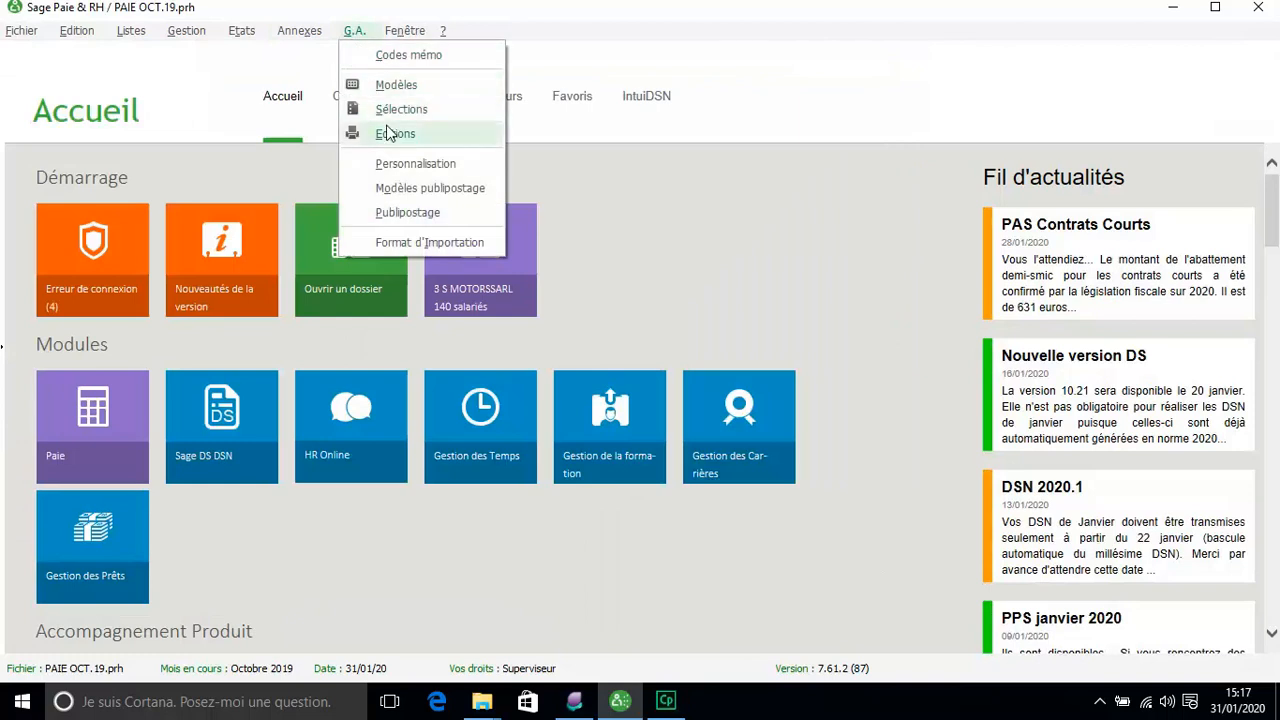
pyautogui.click(389, 133)
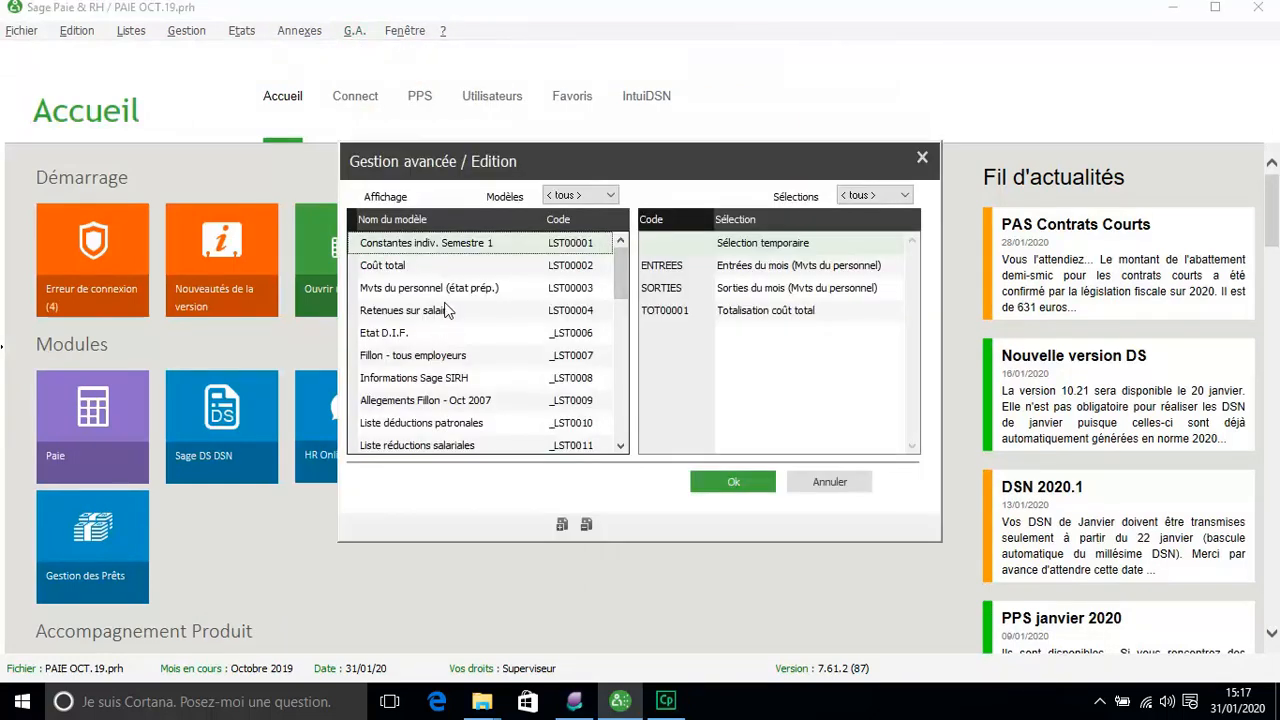
pyautogui.click(446, 312)
pyautogui.click(731, 481)
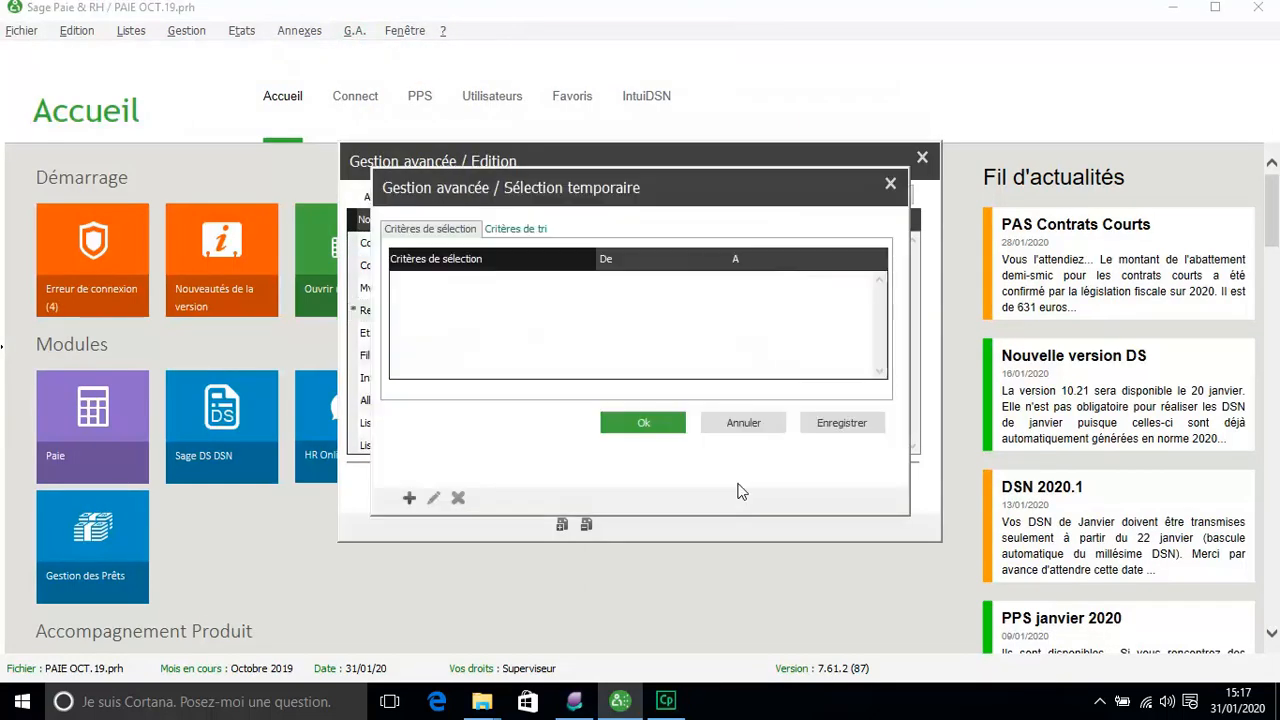
pyautogui.click(650, 425)
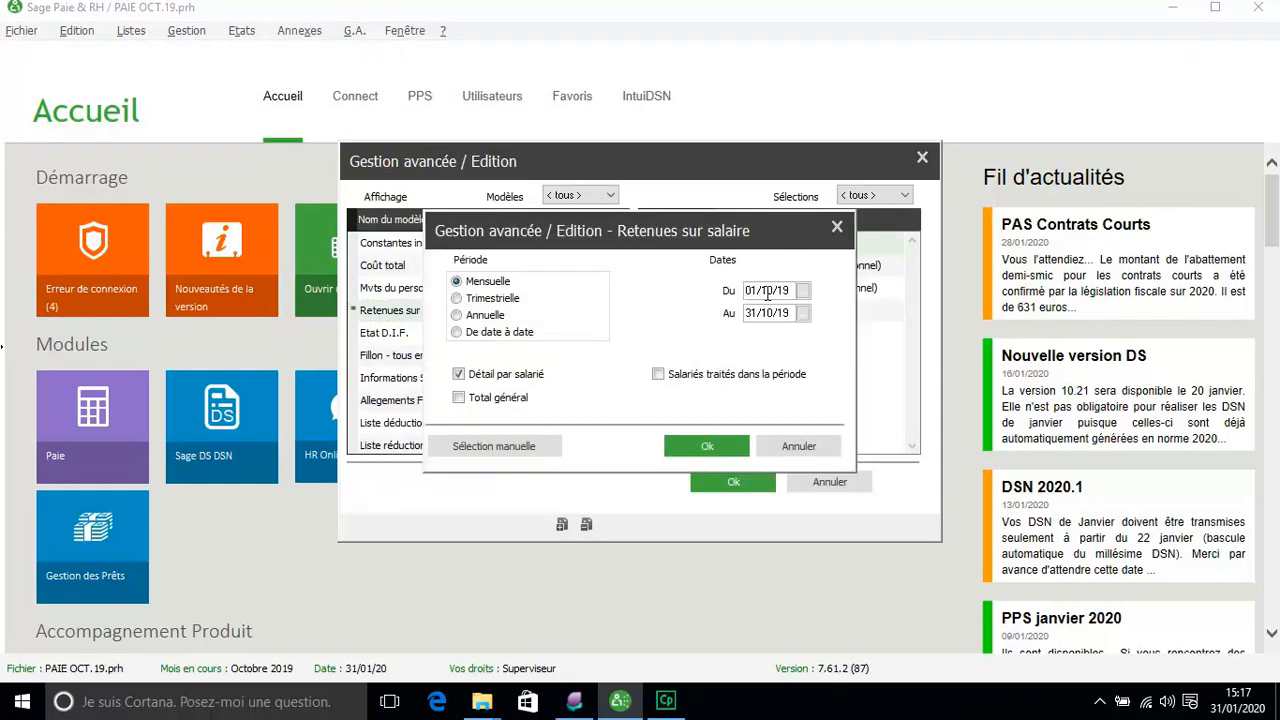
pyautogui.click(670, 375)
pyautogui.click(464, 331)
# Step: Try to replace the report period's start date by direct entry
pyautogui.doubleClick(780, 291)
pyautogui.write('30/')
pyautogui.moveTo(786, 292); pyautogui.dragTo(698, 295)
pyautogui.press('Right')
pyautogui.moveTo(788, 291); pyautogui.dragTo(705, 289)
pyautogui.press('Right')
# Step: Set the report period from 01/09/19 to 30/09/19 using the date calendars
pyautogui.click(803, 290)
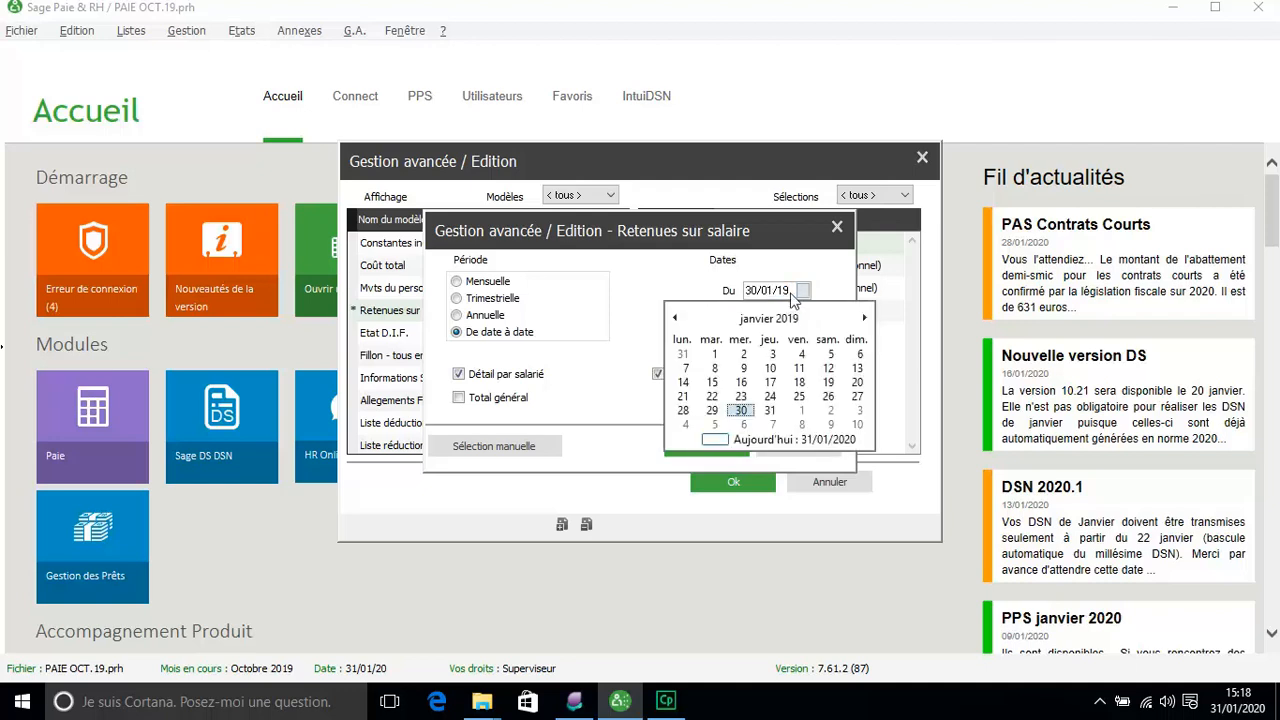
pyautogui.click(779, 320)
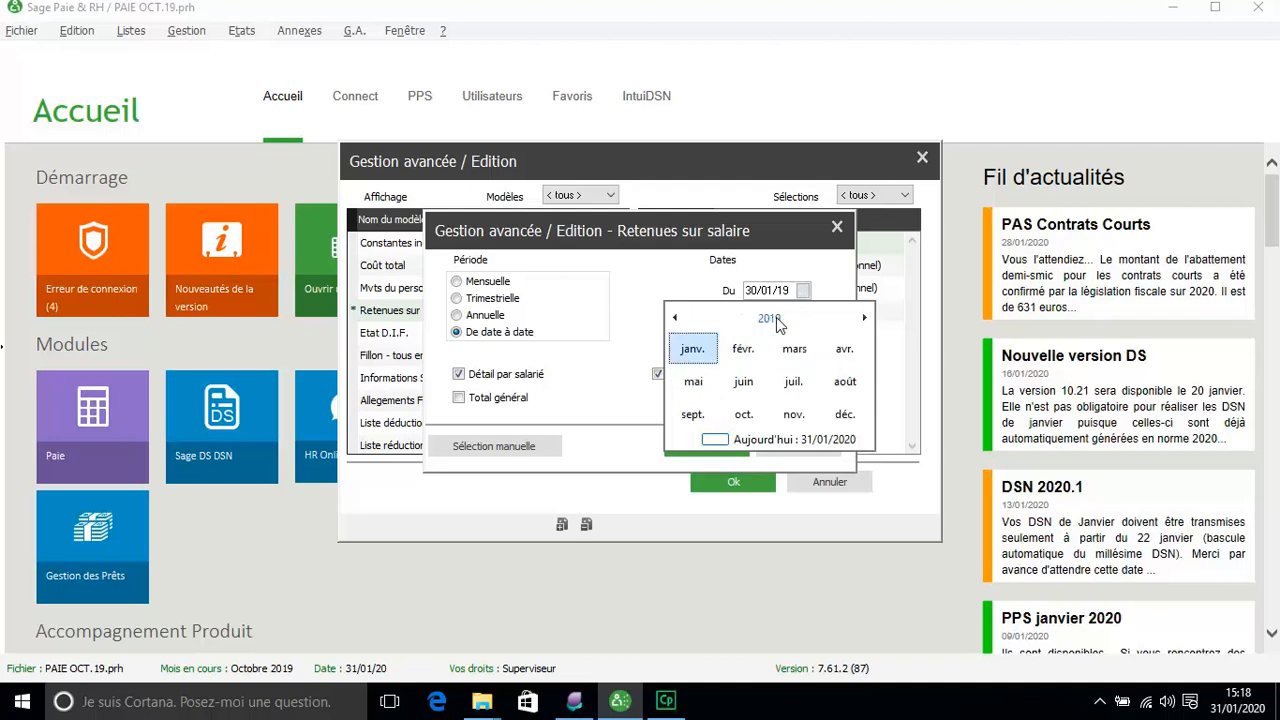
pyautogui.click(696, 416)
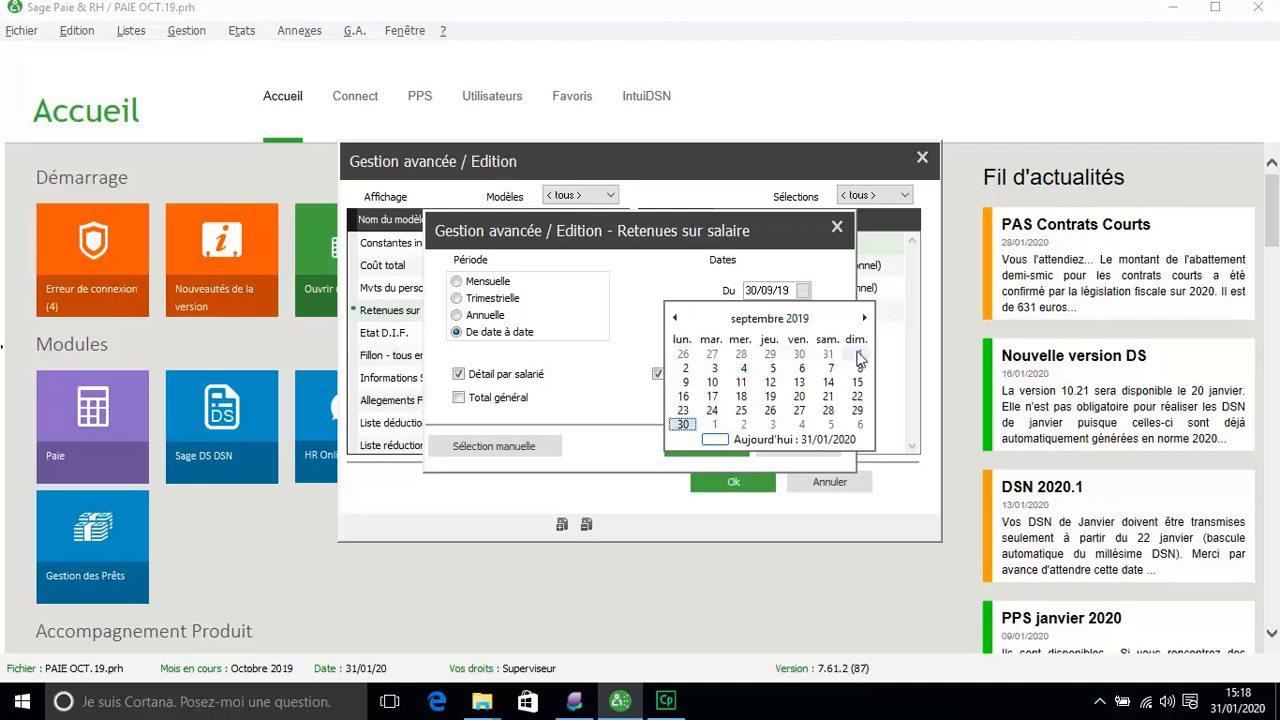
pyautogui.click(857, 355)
pyautogui.click(803, 313)
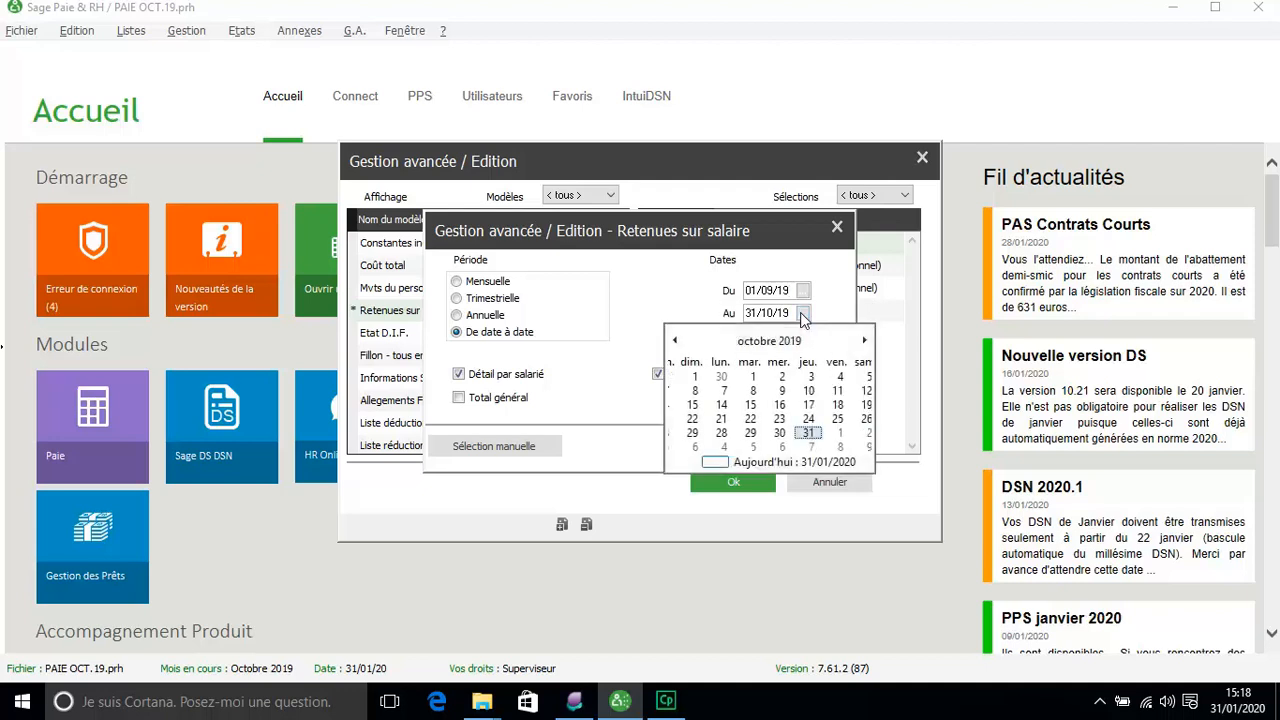
pyautogui.click(770, 343)
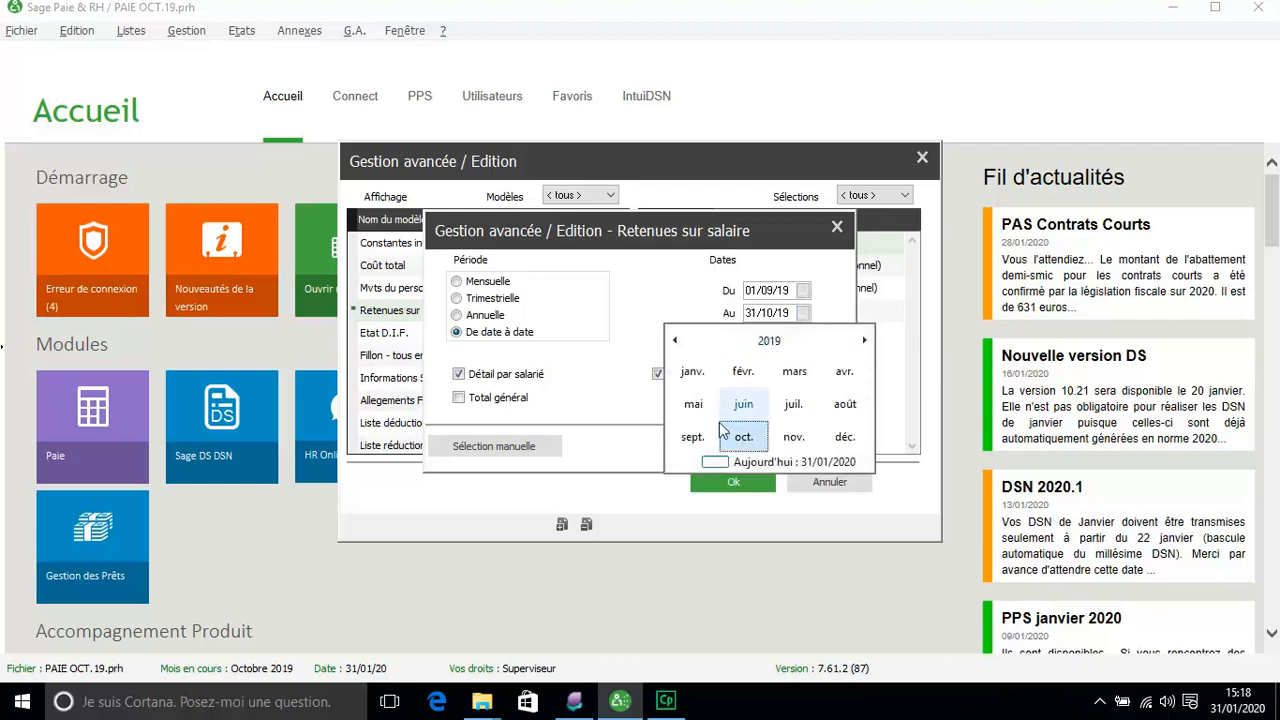
pyautogui.click(697, 440)
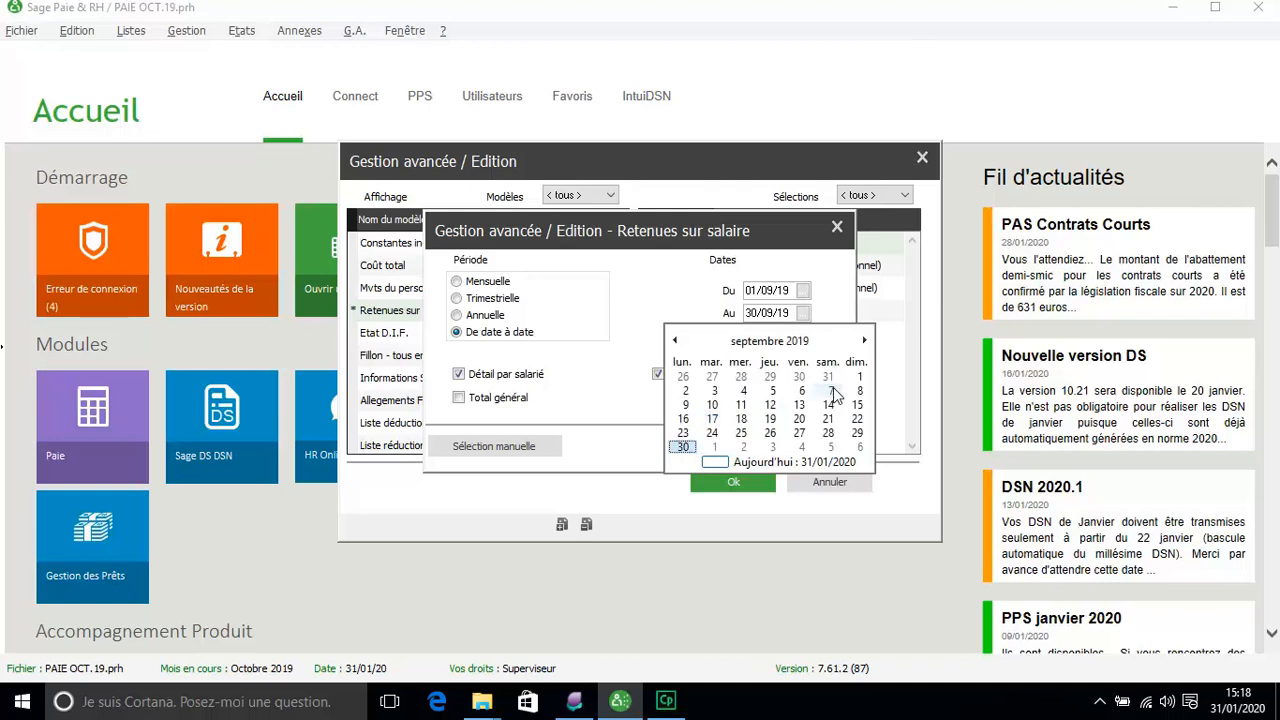
pyautogui.click(682, 447)
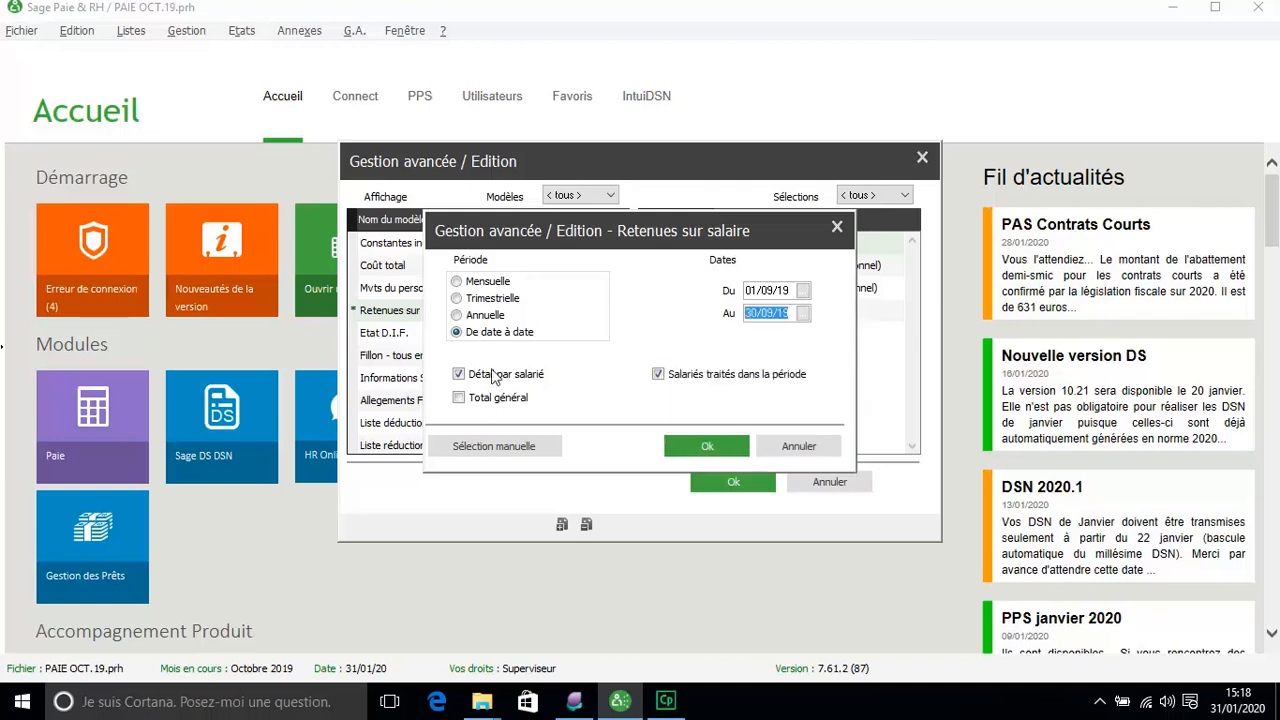
# Step: Generate the "Retenues sur salaire" report as a print preview
pyautogui.click(704, 447)
pyautogui.click(521, 381)
pyautogui.click(686, 465)
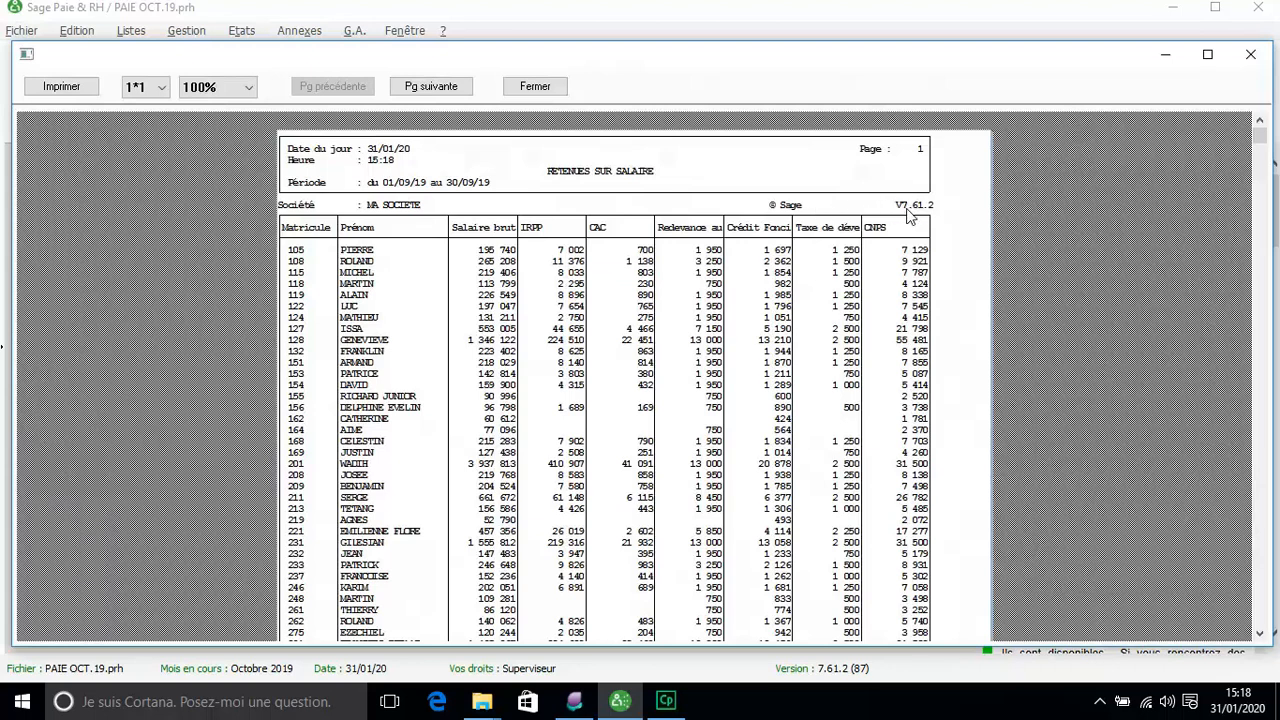
# Step: Switch to Sage Paie and generate a print preview of the monthly "Retenues sur salaire" report for 01/10/19 to 31/10/19, limited to employees processed in the period
pyautogui.click(574, 701)
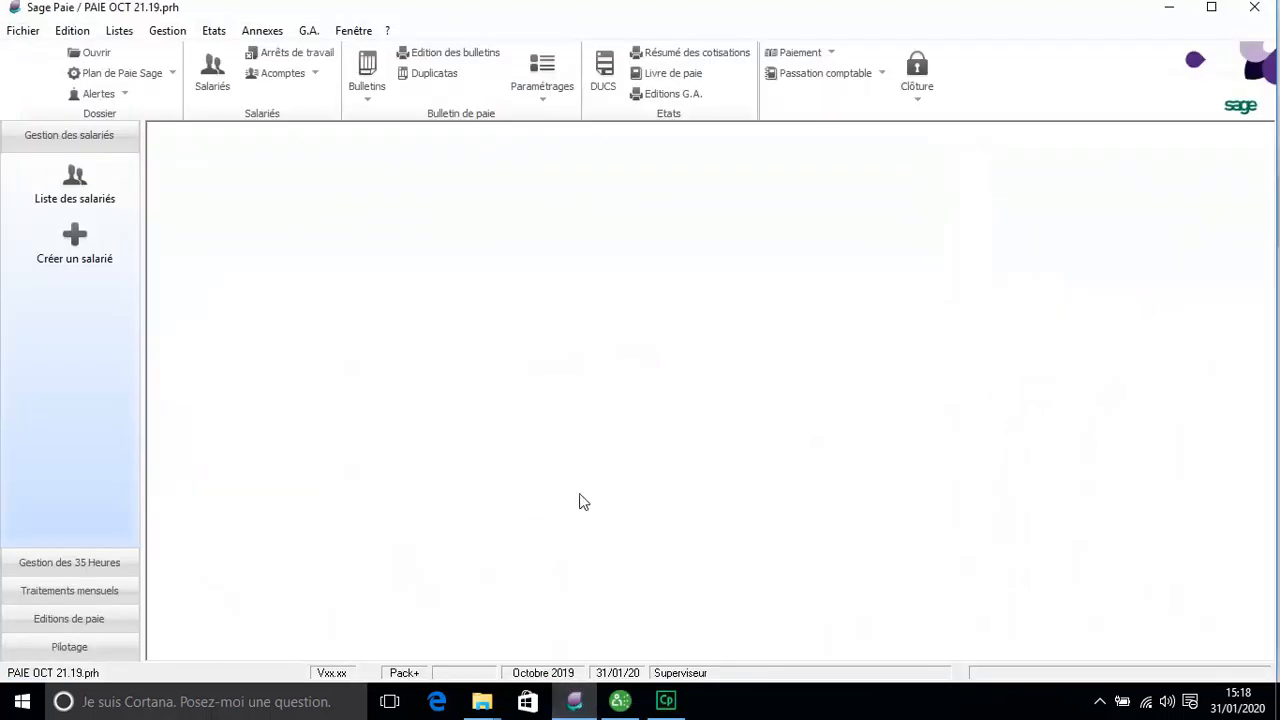
pyautogui.click(306, 32)
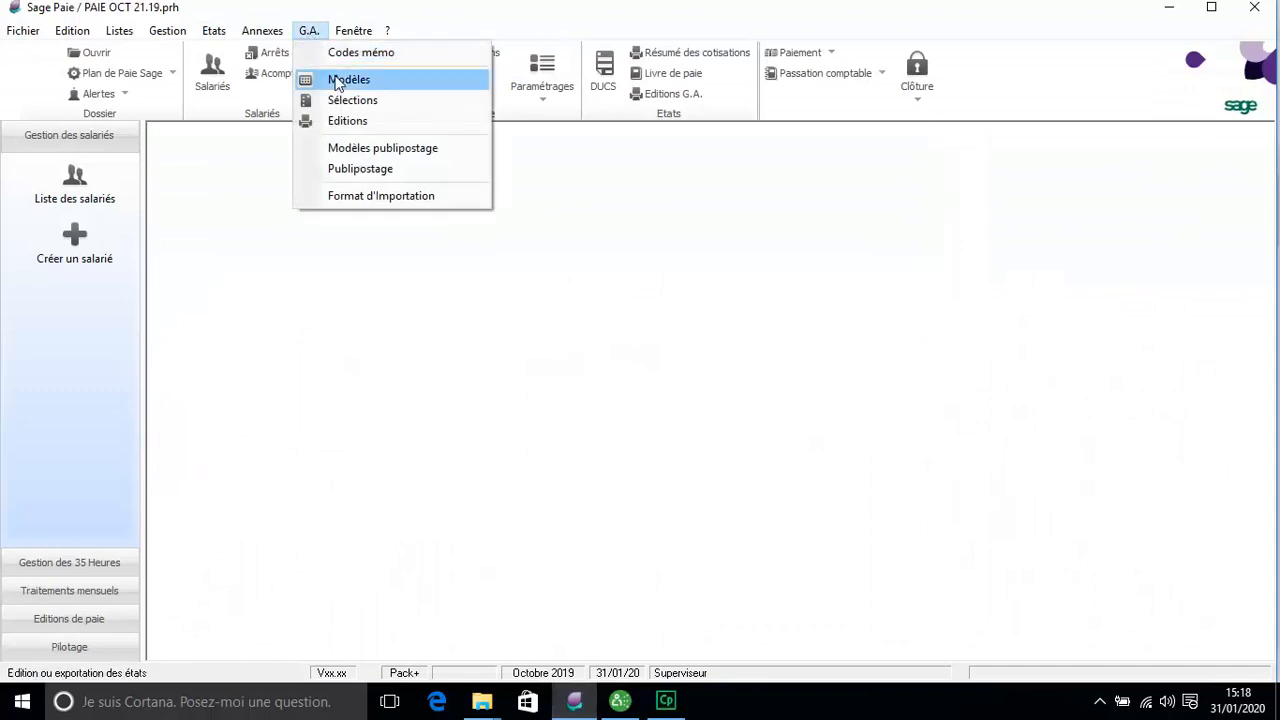
pyautogui.click(357, 120)
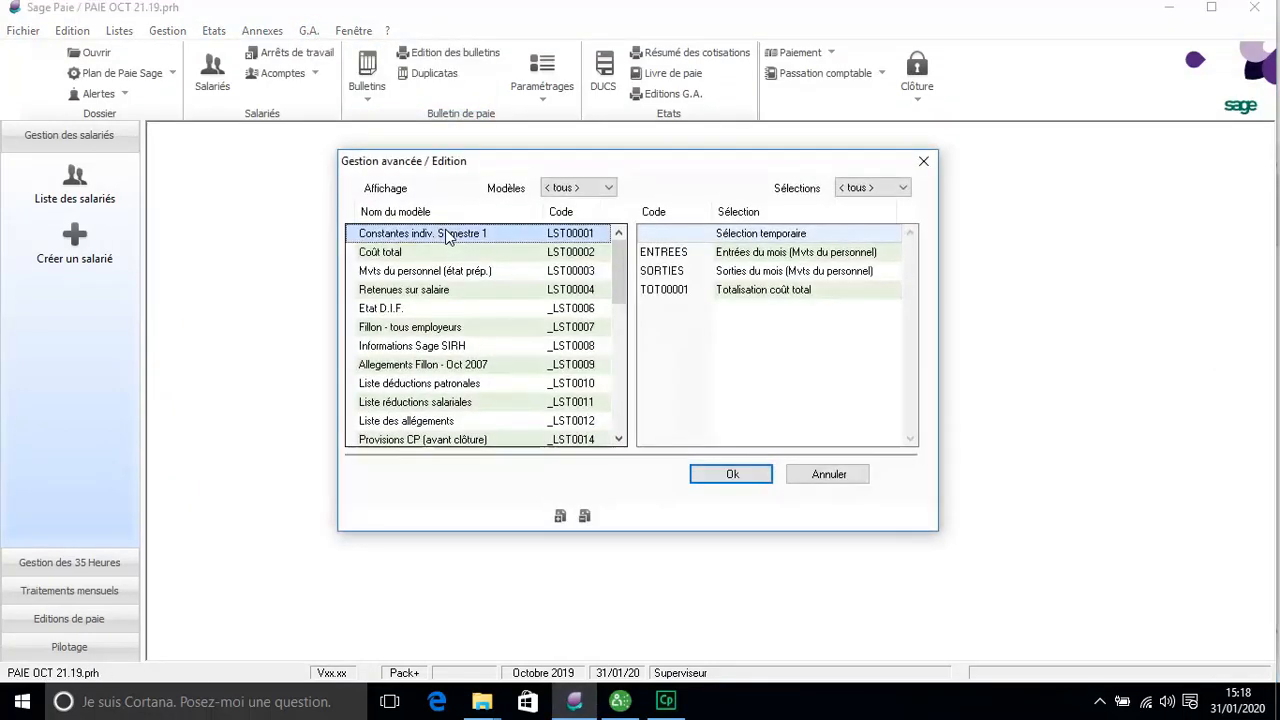
pyautogui.click(414, 290)
pyautogui.click(732, 474)
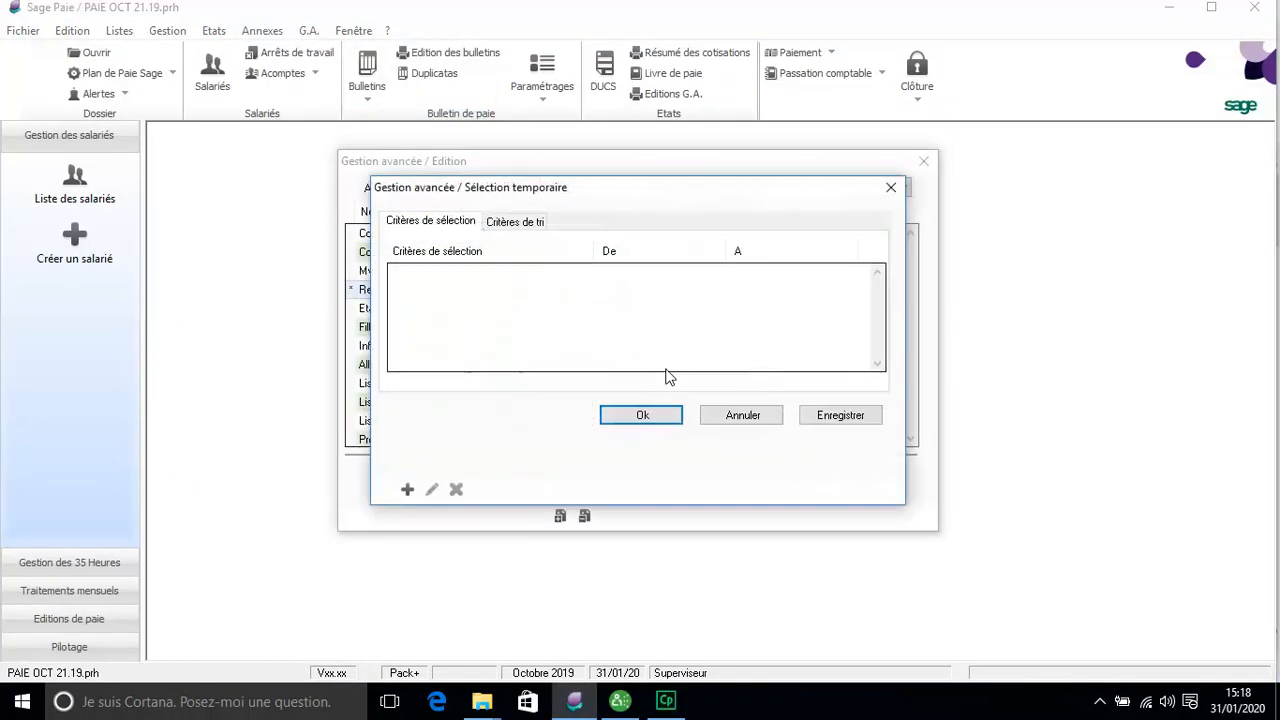
pyautogui.click(622, 414)
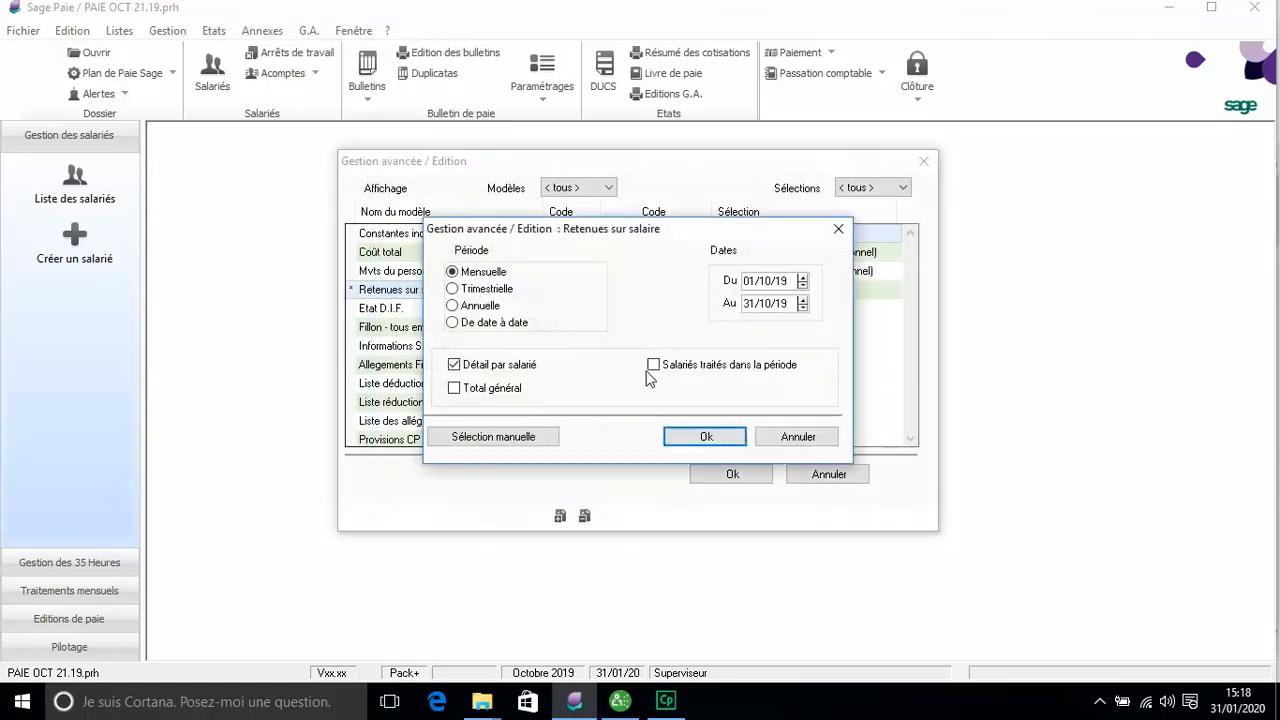
pyautogui.click(706, 437)
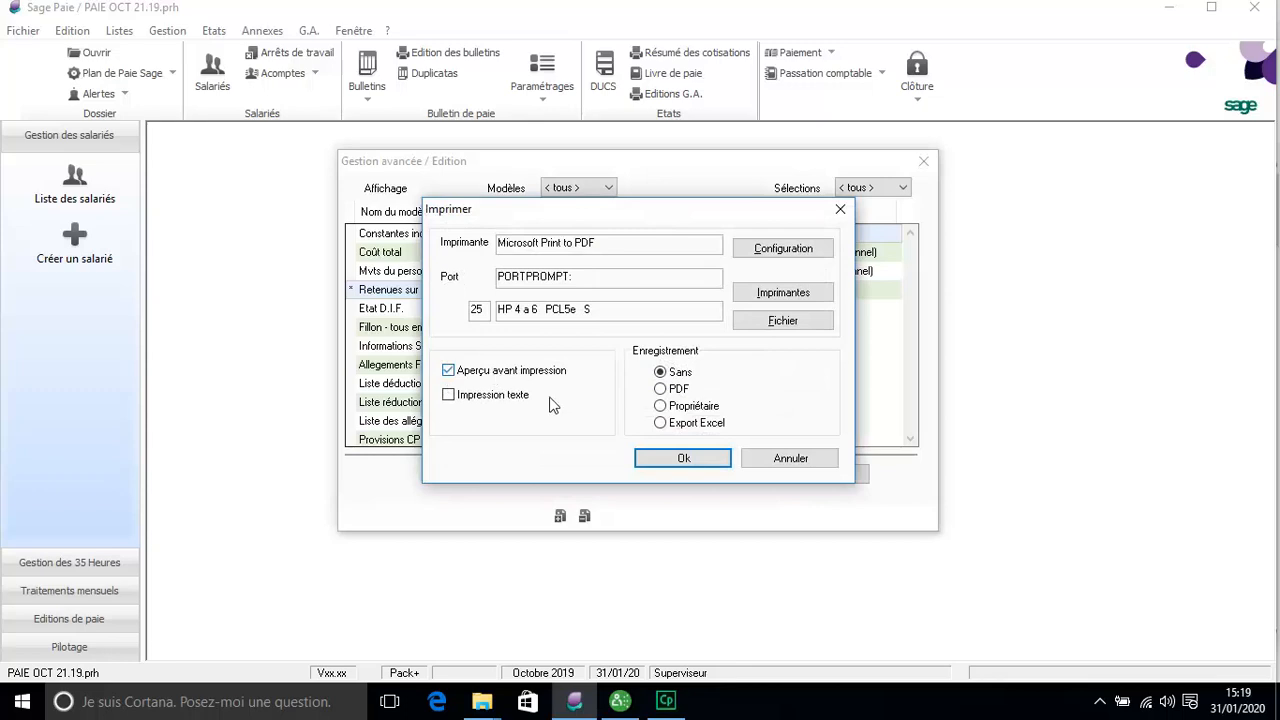
pyautogui.click(672, 461)
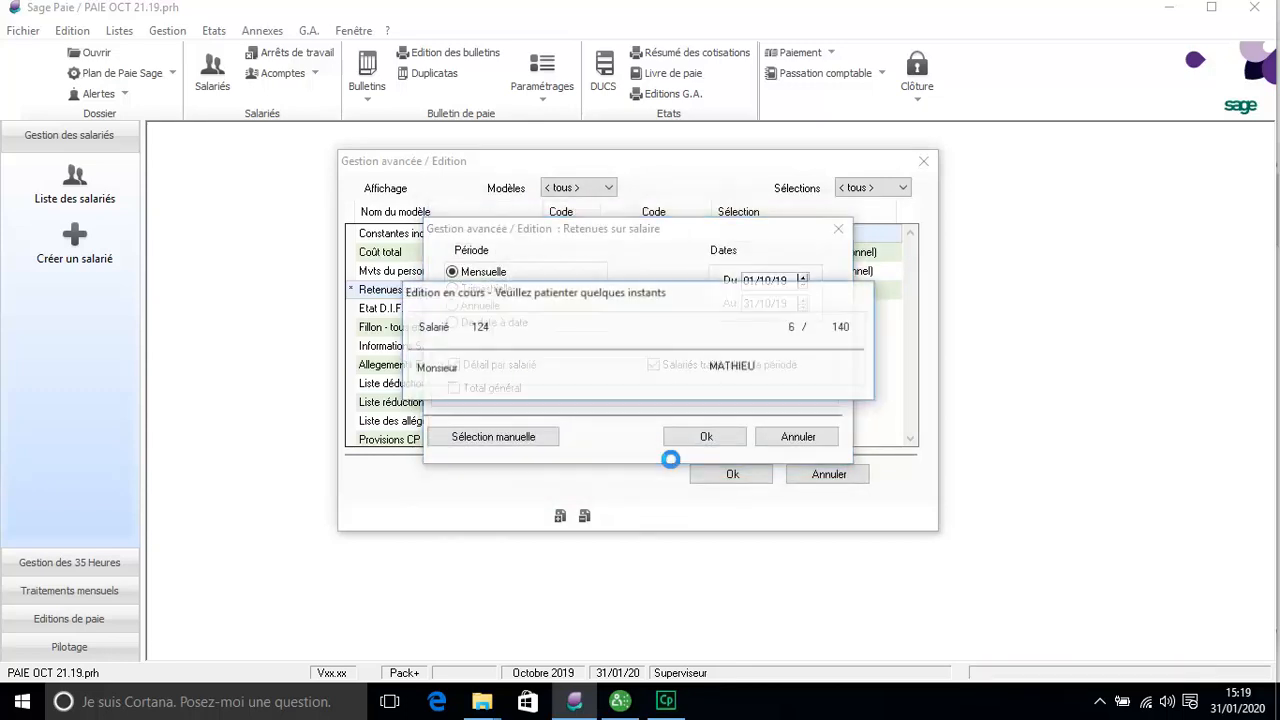